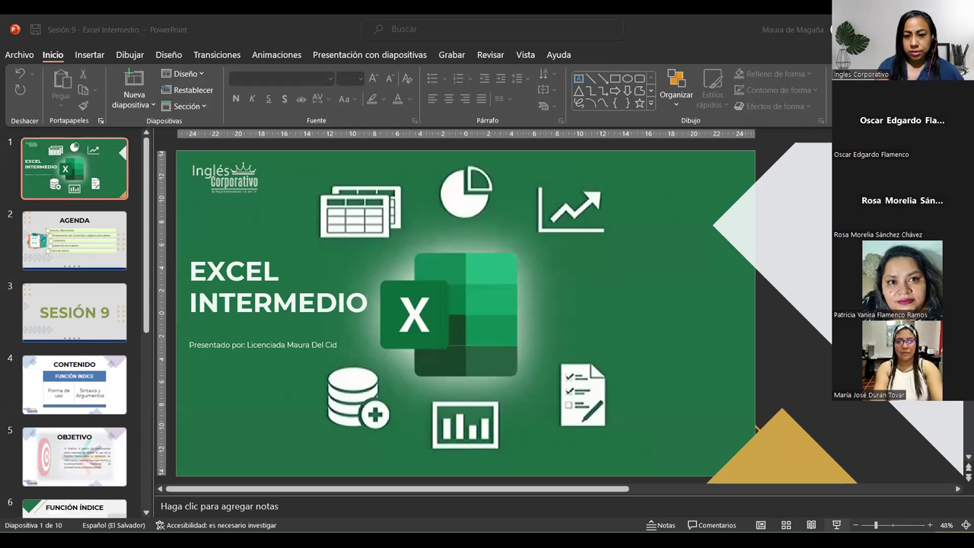
# Start the 'Sesión 9 - Excel Intermedio' slideshow from its title slide with F5
pyautogui.press('F5')
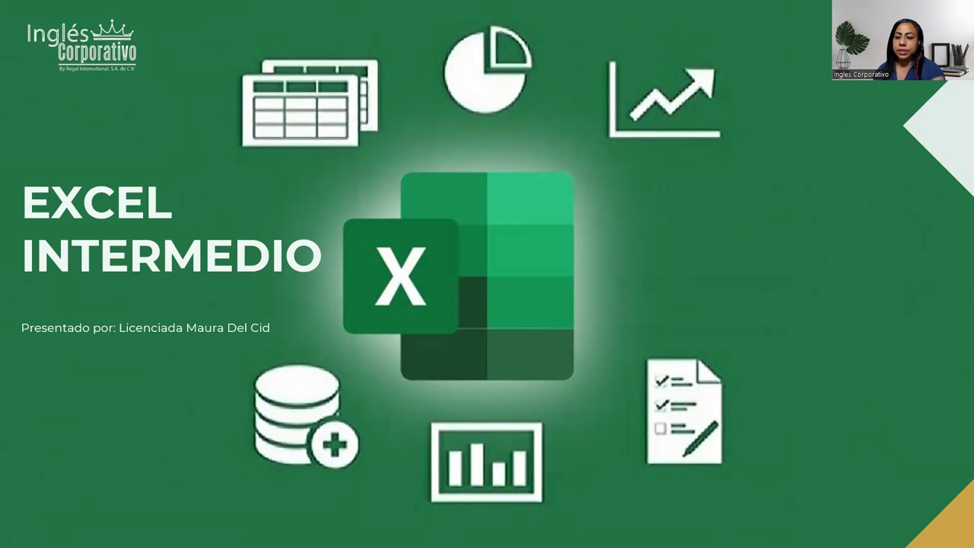
# Step through the AGENDA and SESIÓN 9 slides to reach the CONTENIDO slide
pyautogui.click(926, 344)
pyautogui.press('Left')
pyautogui.press('Right')
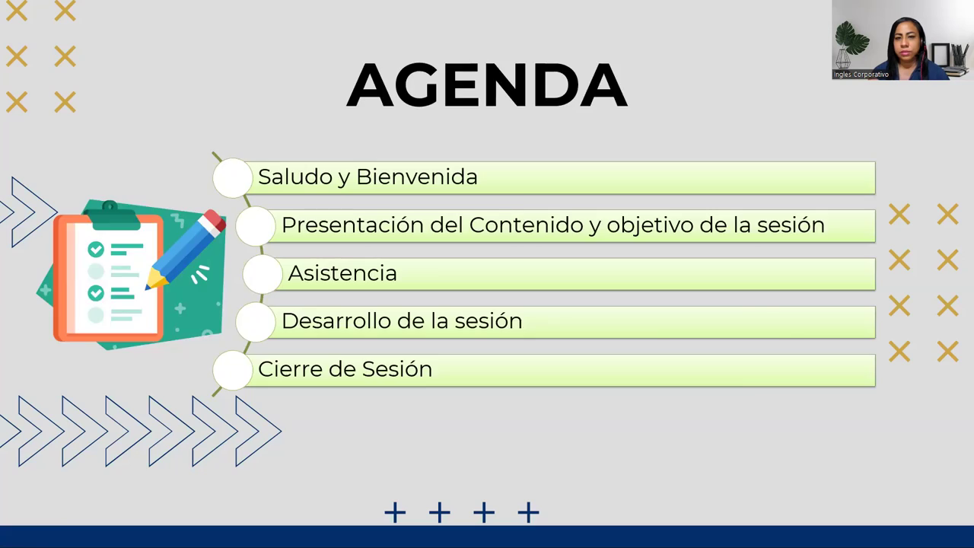
pyautogui.press('Right')
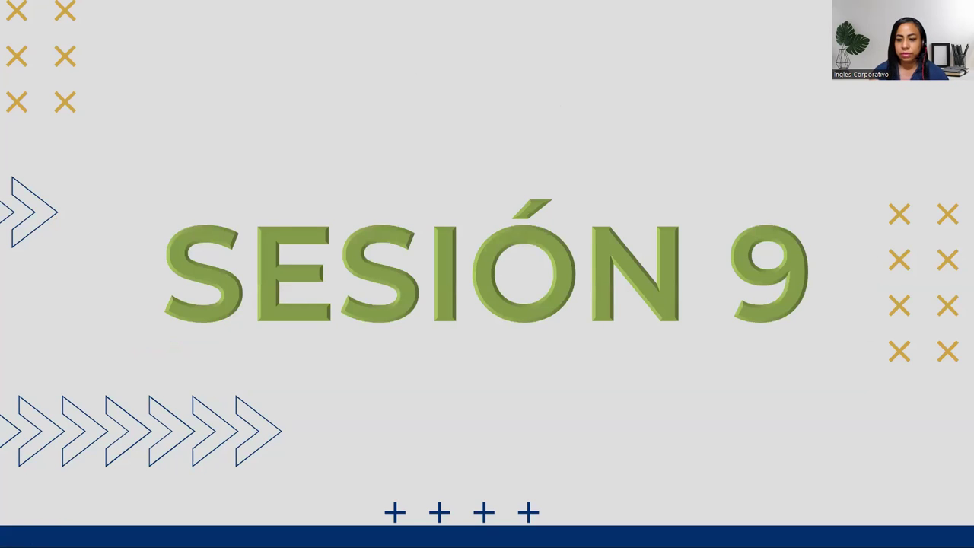
pyautogui.press('Left')
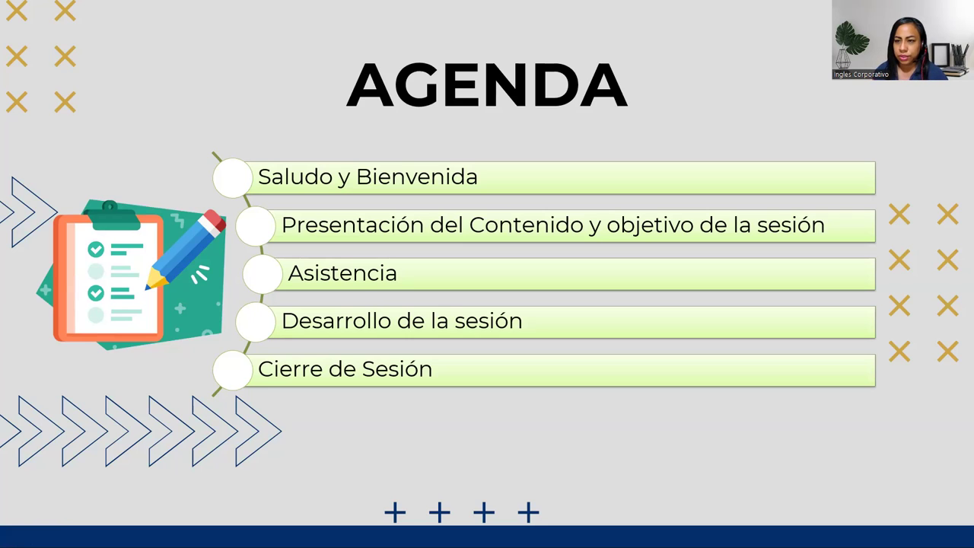
pyautogui.press('Right')
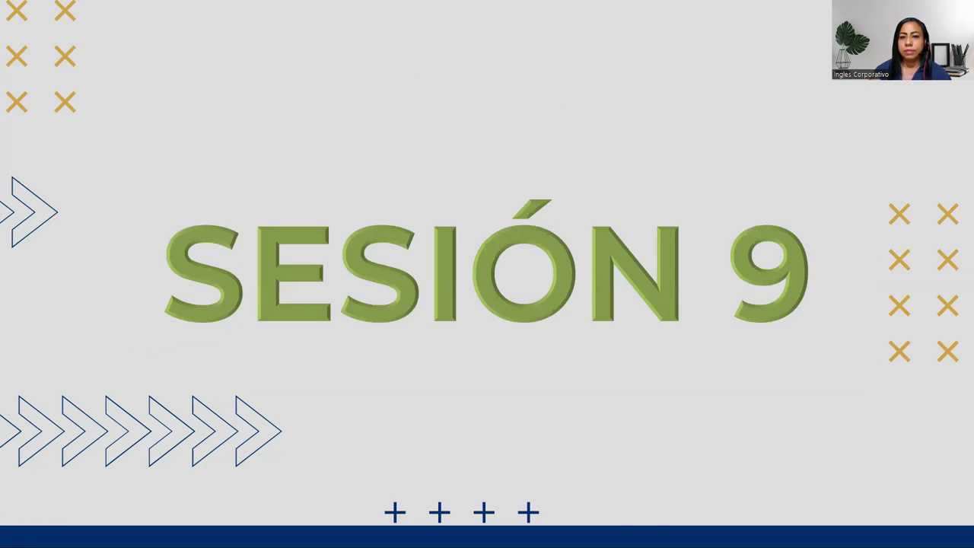
pyautogui.press('Right')
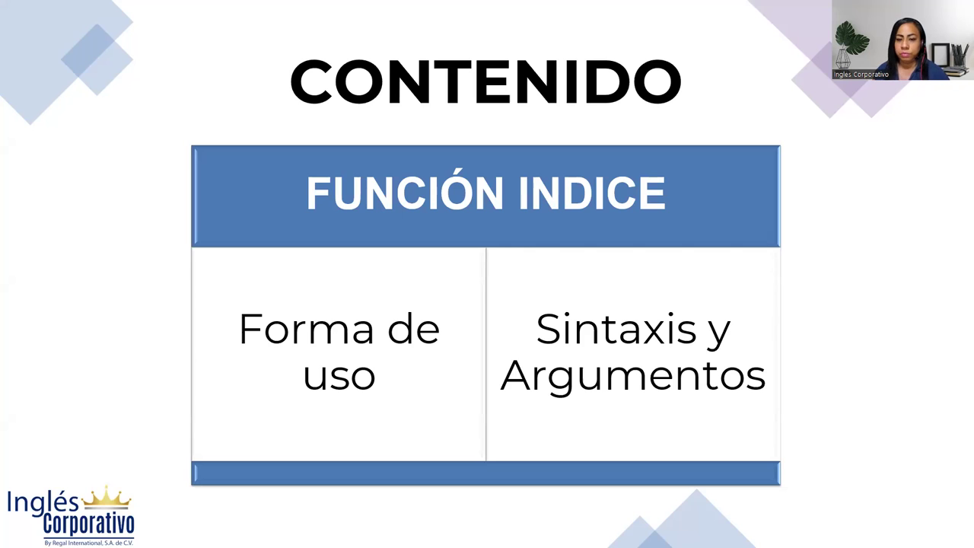
# Advance the slideshow to the OBJETIVO slide, heading toward the FUNCIÓN ÍNDICE definition
pyautogui.press('Right')
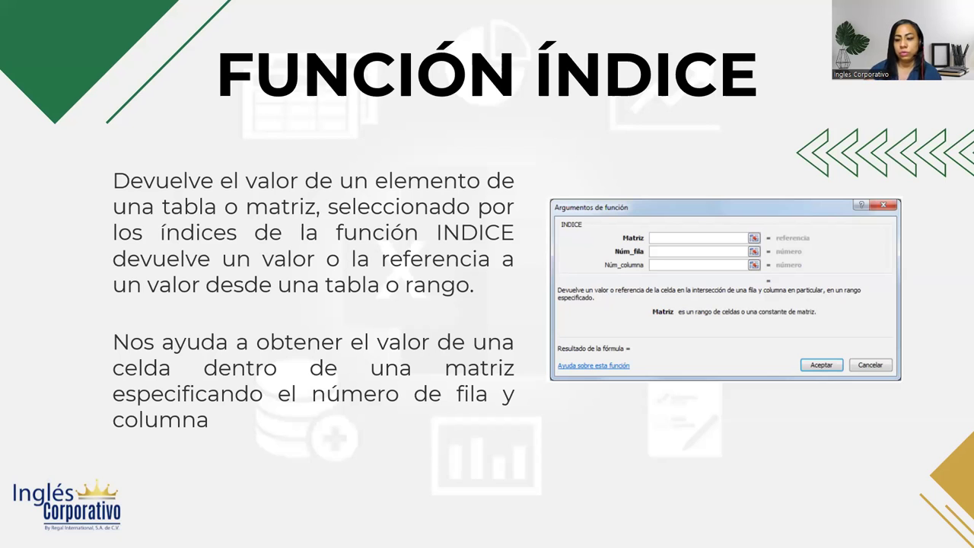
# Advance to the MATRICIAL slide showing the Matriz, Núm_fila, Núm_columna syntax
pyautogui.press('Right')
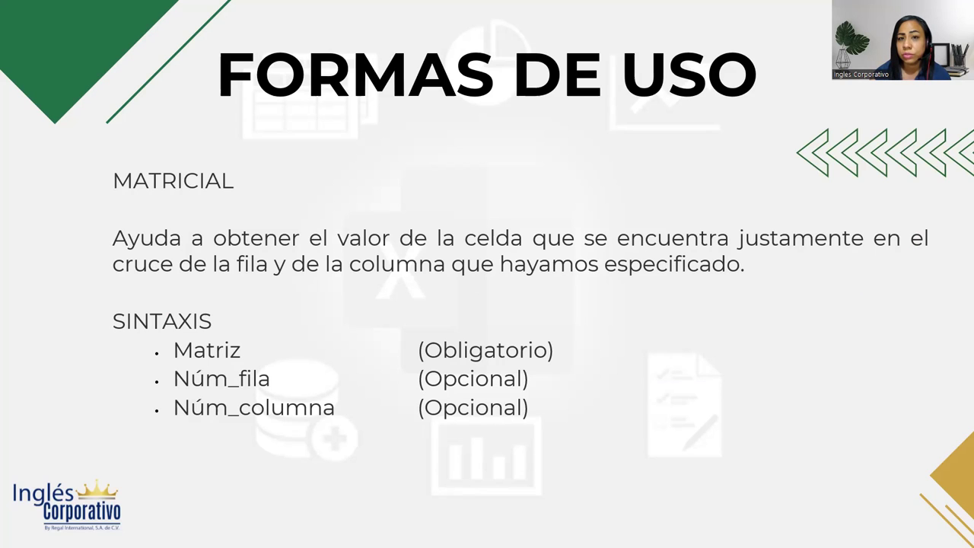
# Move between the REFERENCIA, FUNCIÓN ÍNDICE and MATRICIAL slides, then forward to REFERENCIA again
pyautogui.press('Right')
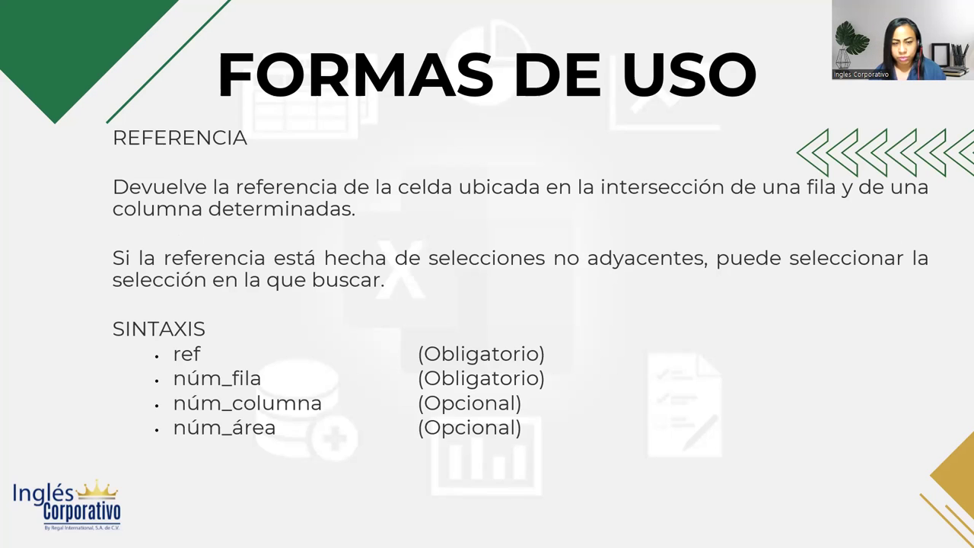
pyautogui.press('Left')
pyautogui.press('Left')
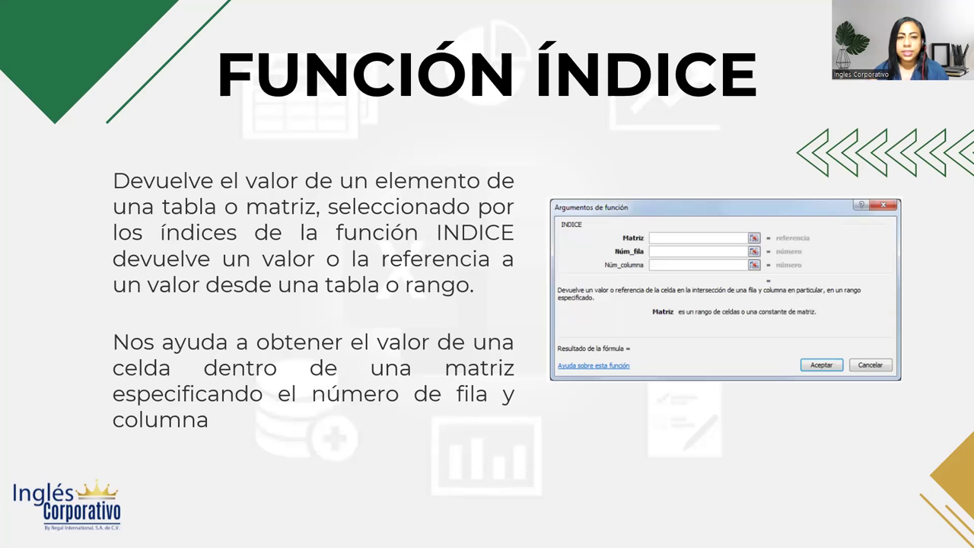
pyautogui.press('Right')
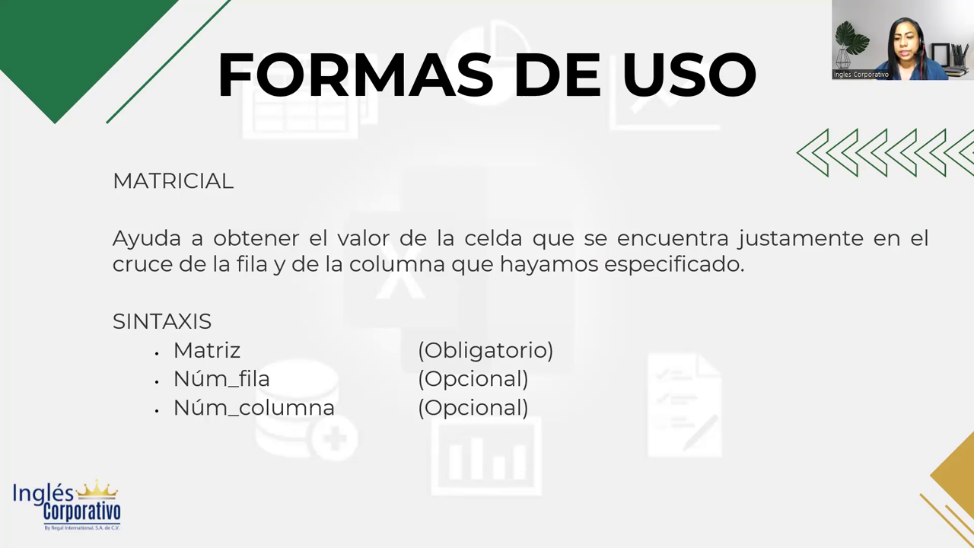
pyautogui.press('Right')
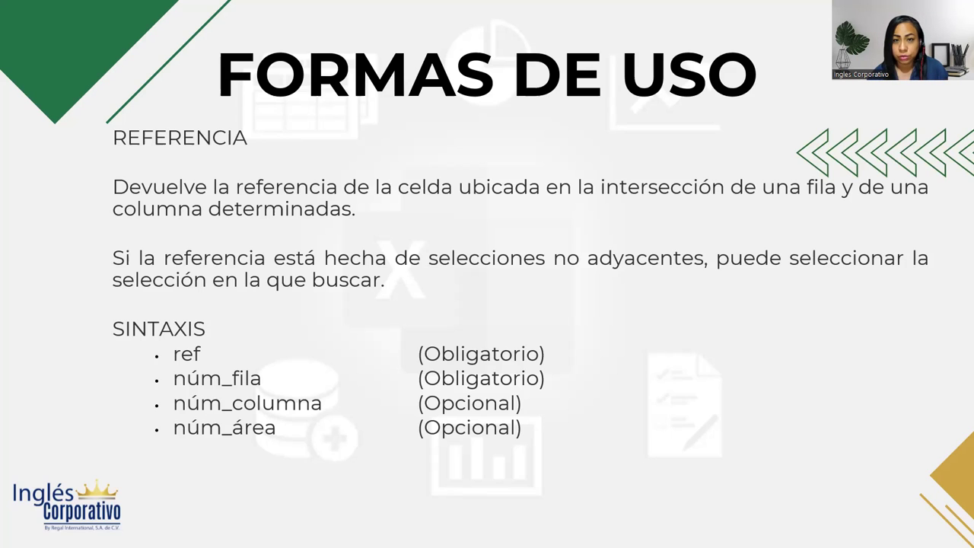
# Advance to the DESARROLLO slide with the Ejemplo 1 sales table and Producto 3/Febrero lookup
pyautogui.press('Right')
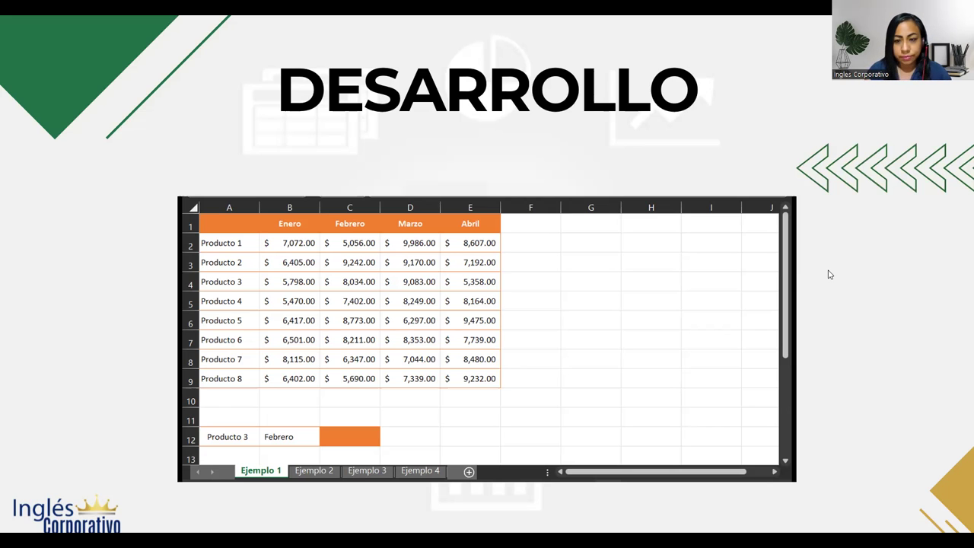
# Switch from the slideshow to the Práctica Sesión 9 workbook's Ejemplo 1 sheet
pyautogui.hotkey('alt', 'Tab')
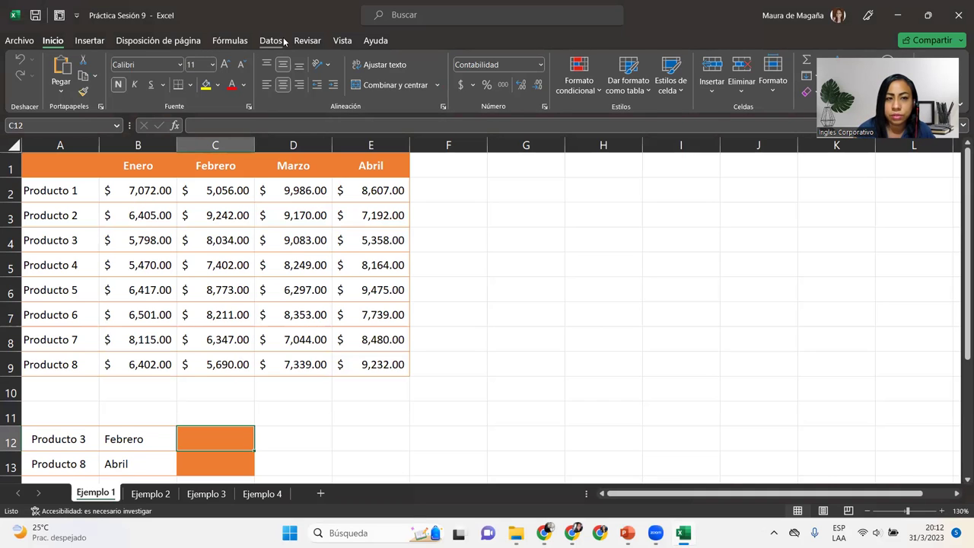
# Browse the Búsqueda y referencia function list in the Fórmulas library
pyautogui.click(236, 41)
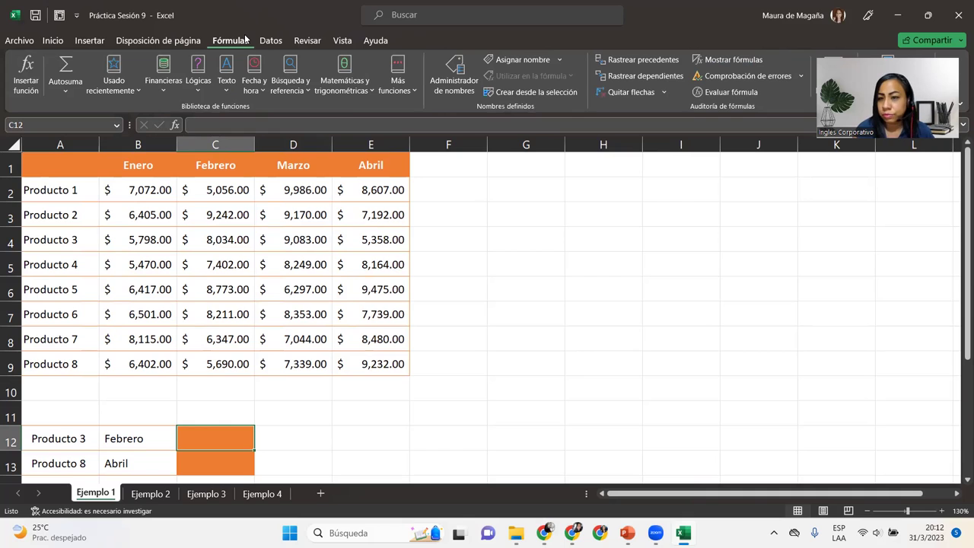
pyautogui.click(289, 84)
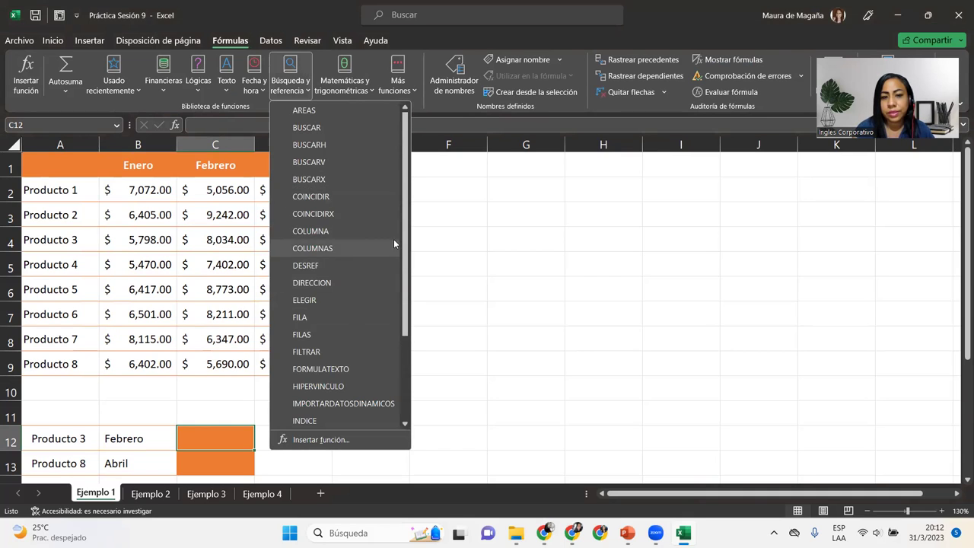
pyautogui.moveTo(406, 239); pyautogui.dragTo(421, 308)
pyautogui.scroll(-1, 420, 308)
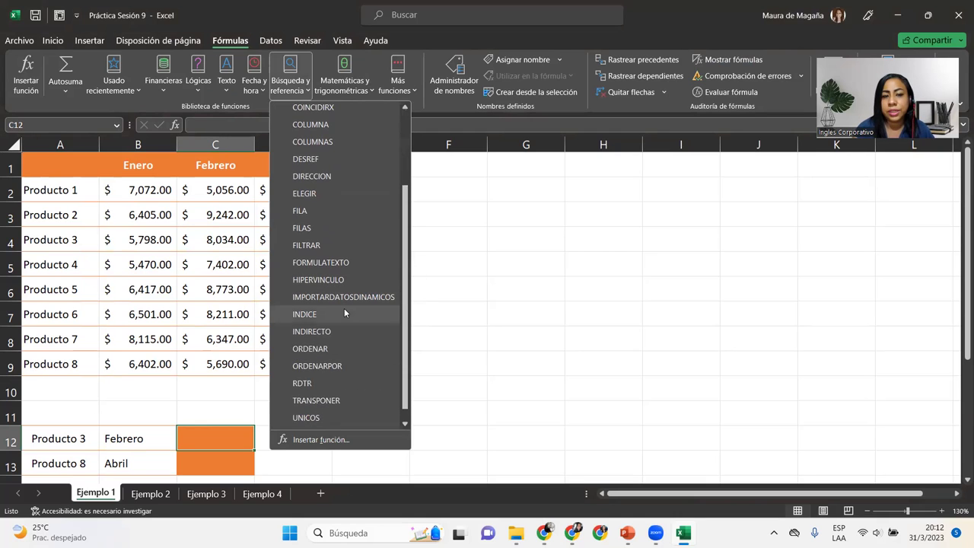
pyautogui.moveTo(304, 421)
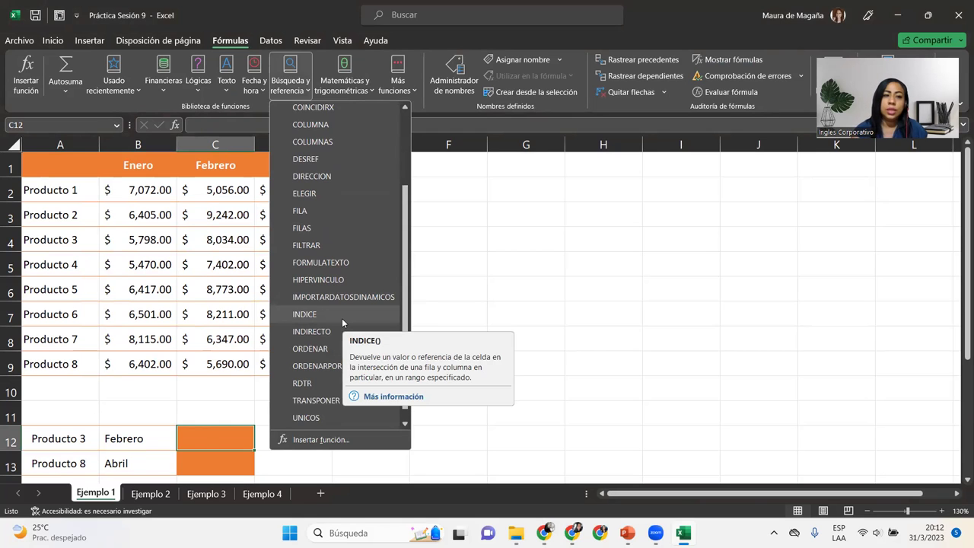
# Search for 'indice' in the Insertar función dialog and zoom in on the results
pyautogui.click(34, 89)
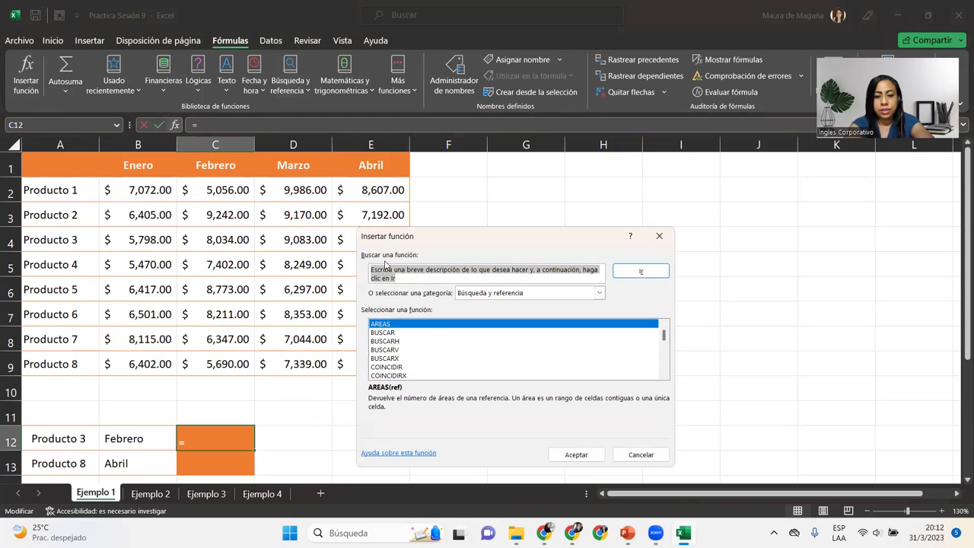
pyautogui.write('indice')
pyautogui.press('Return')
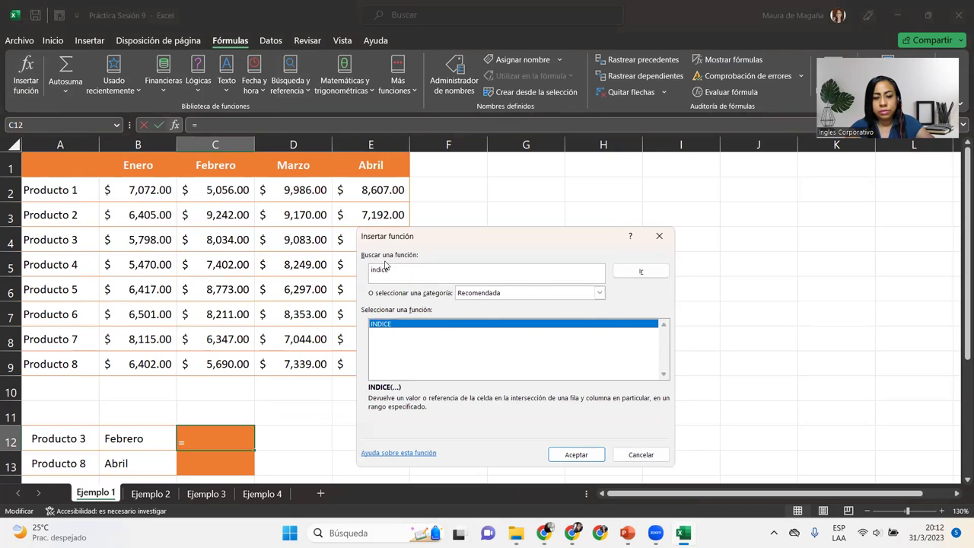
pyautogui.press('super+plus')
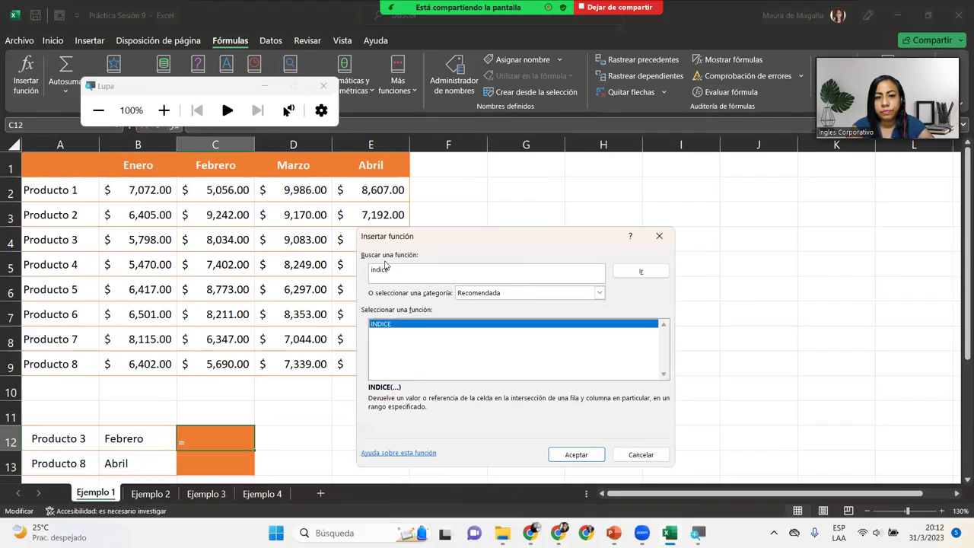
pyautogui.press('super+plus')
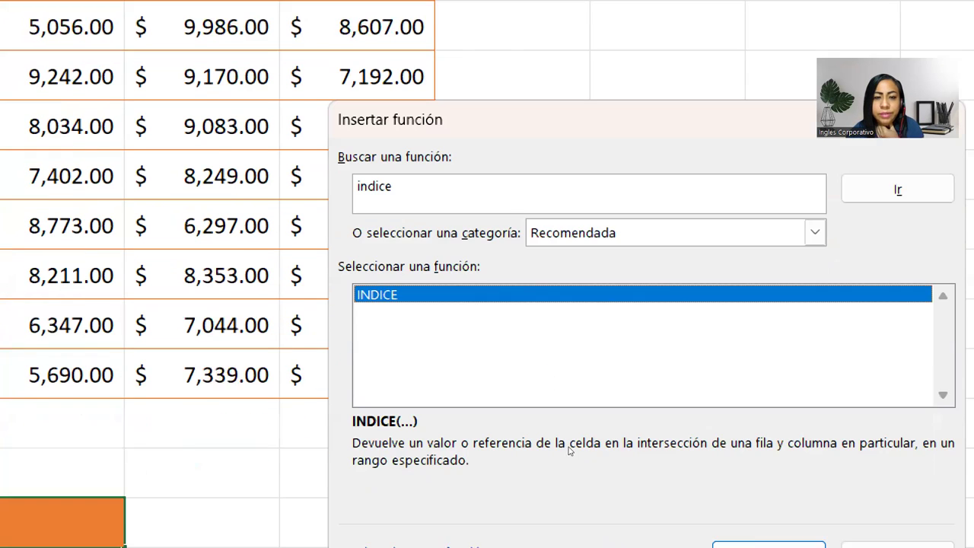
# Set the category to Todo, rerun the 'indice' search, and pick INDICE for C12
pyautogui.hotkey('alt', 'Down')
pyautogui.press('Down')
pyautogui.press('Down')
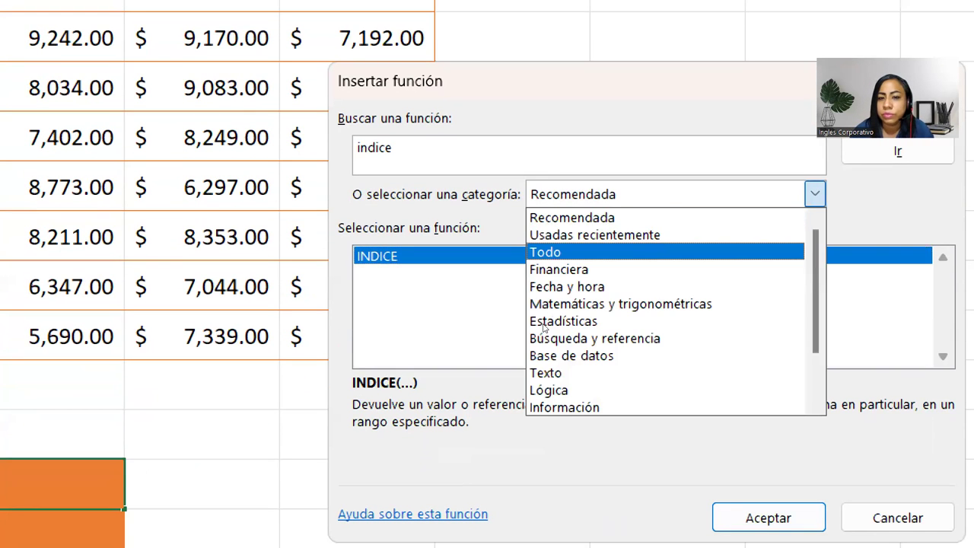
pyautogui.press('Return')
pyautogui.hotkey('shift', 'Tab')
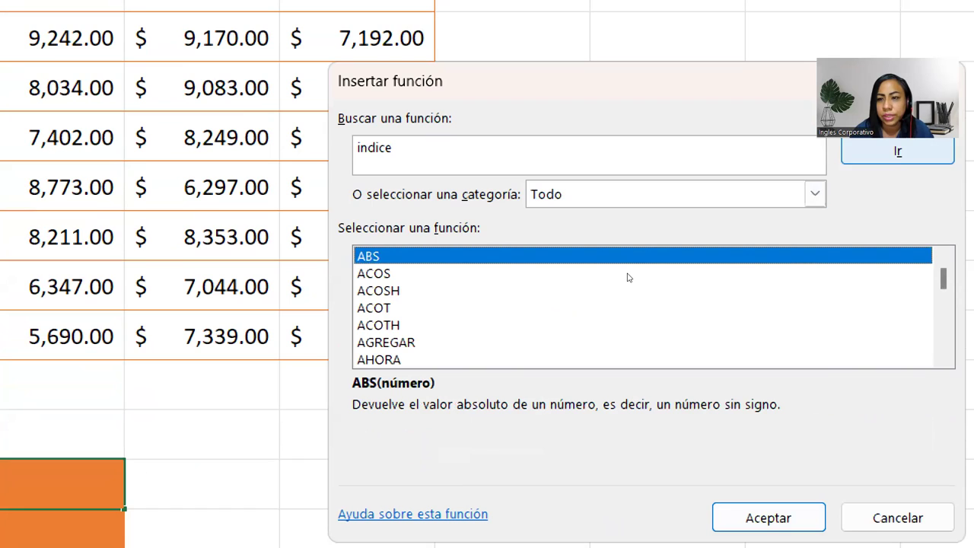
pyautogui.press('Return')
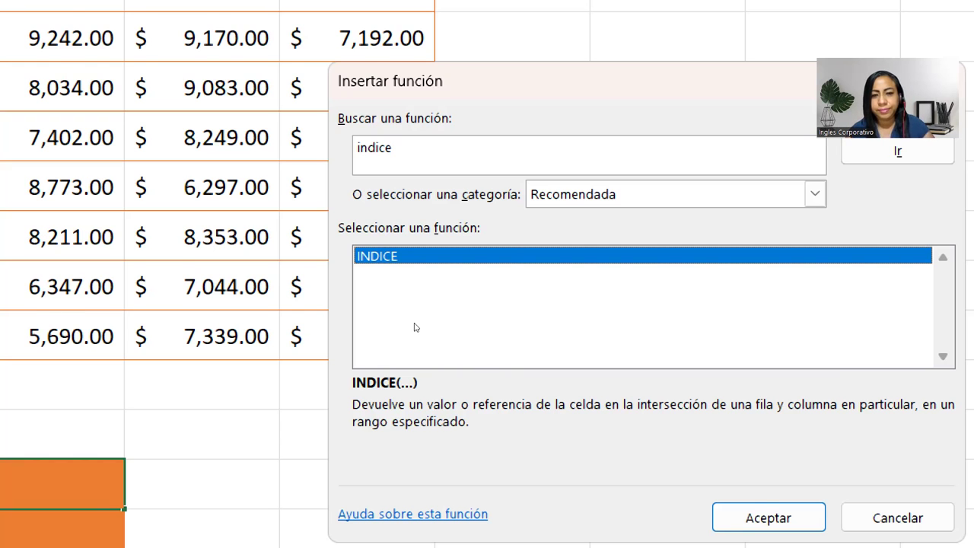
pyautogui.press('super+minus')
pyautogui.press('super+minus')
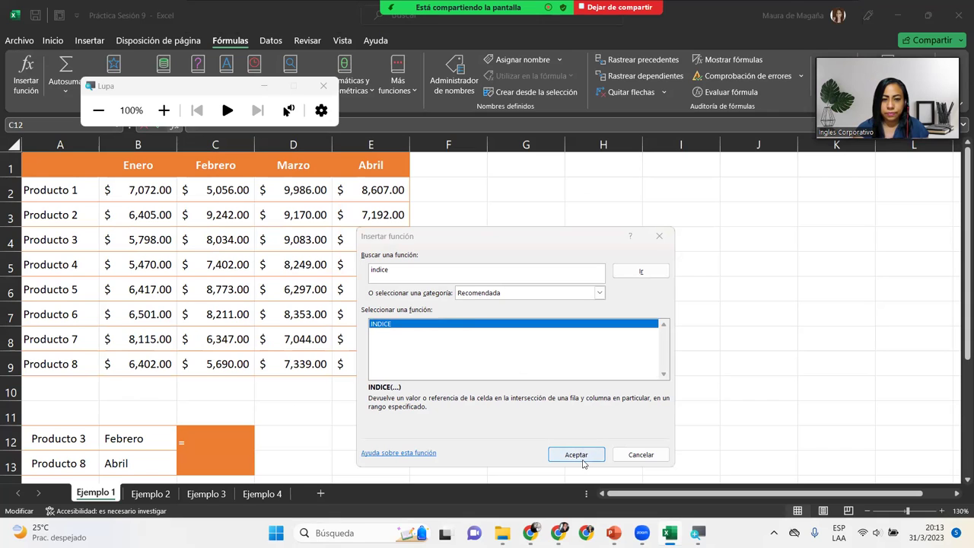
pyautogui.click(576, 454)
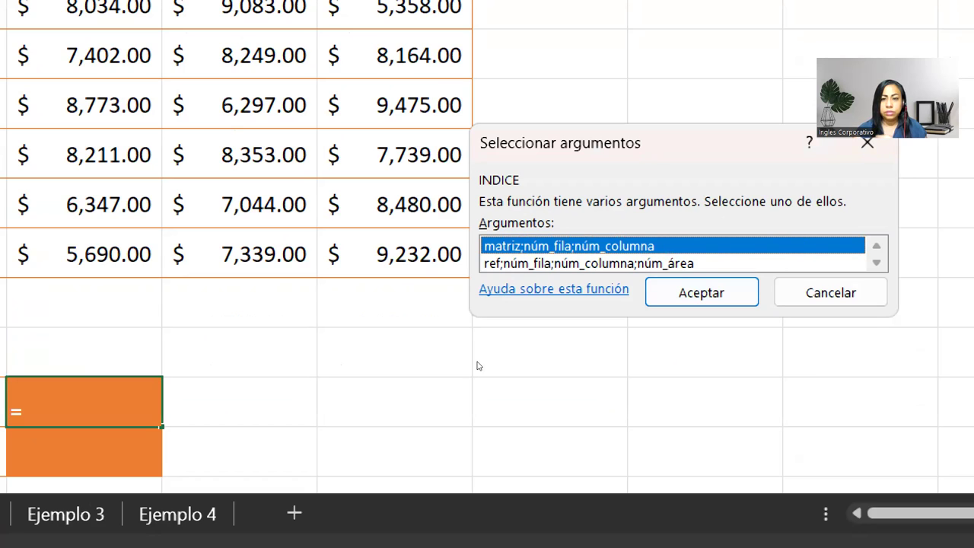
# Confirm INDICE's matriz;núm_fila;núm_columna form to bring up its Argumentos de función
pyautogui.press('Tab')
pyautogui.press('Return')
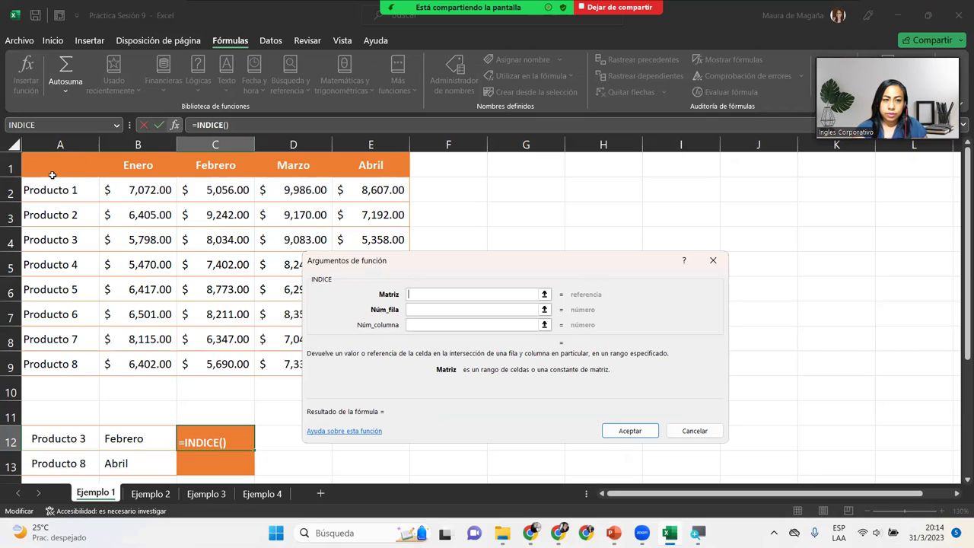
# Select A1:E9, headers included, as the INDICE Matriz argument for C12
pyautogui.moveTo(51, 179); pyautogui.dragTo(369, 362)
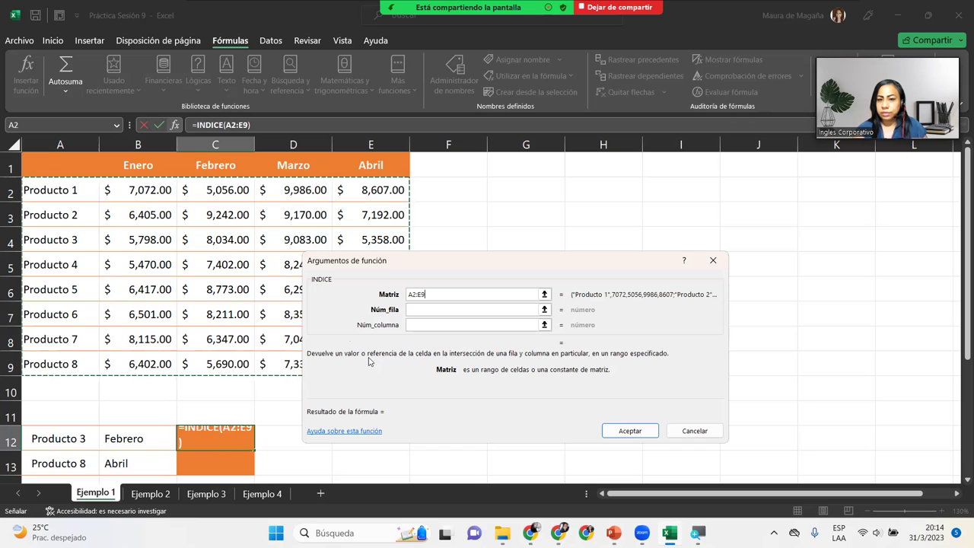
pyautogui.moveTo(74, 175)
pyautogui.mouseDown()
pyautogui.moveTo(358, 344)
pyautogui.moveTo(367, 364)
pyautogui.mouseUp()
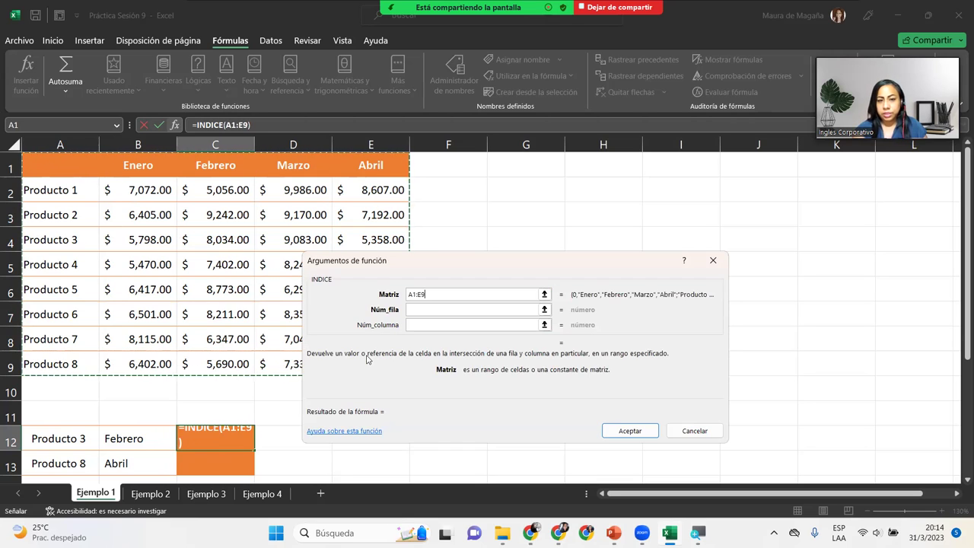
pyautogui.click(446, 308)
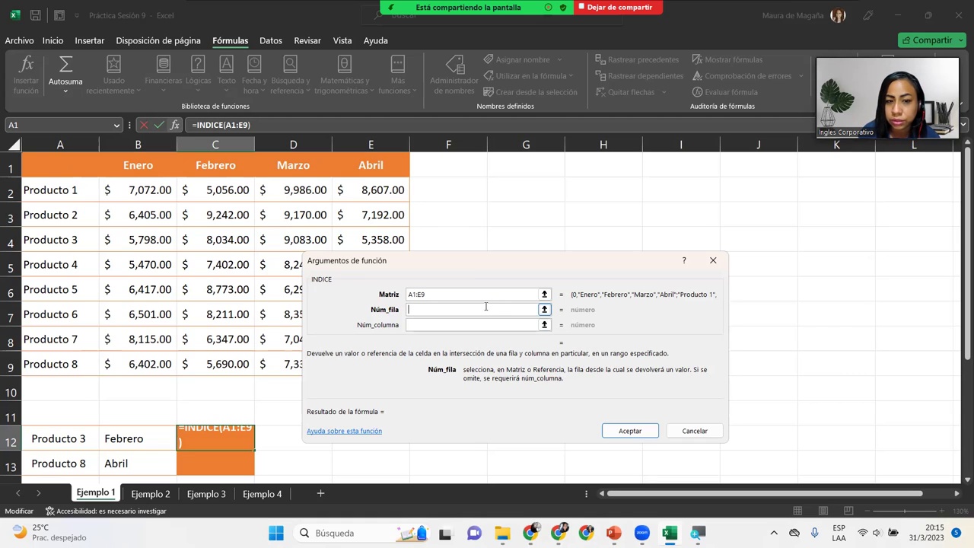
# Enter row 4 and column 3 as the INDICE arguments for C12, returning $8,034.00
pyautogui.write('4')
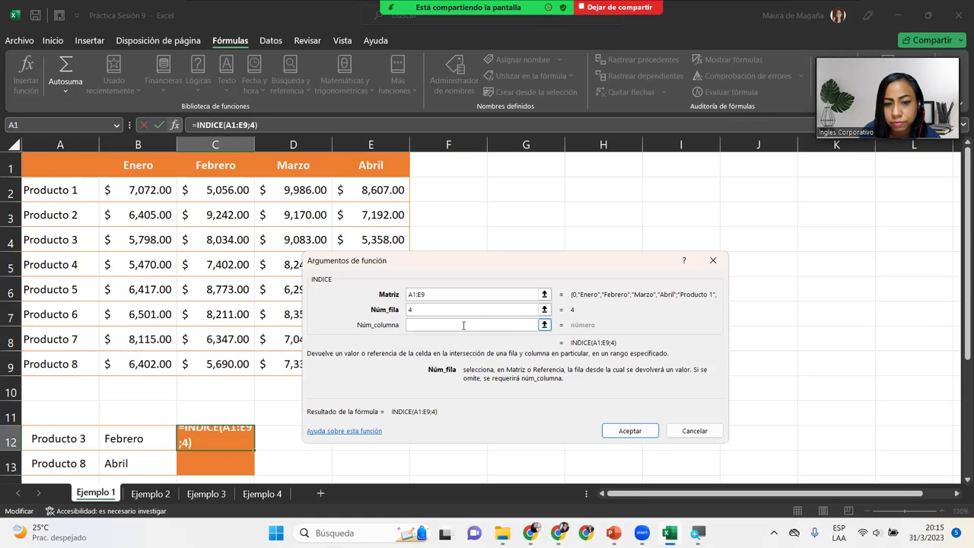
pyautogui.click(460, 326)
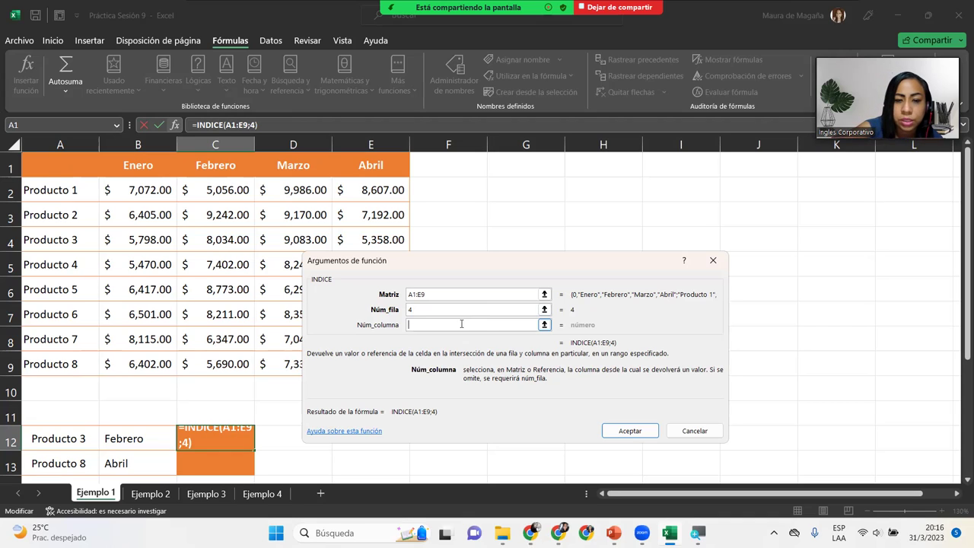
pyautogui.write('3')
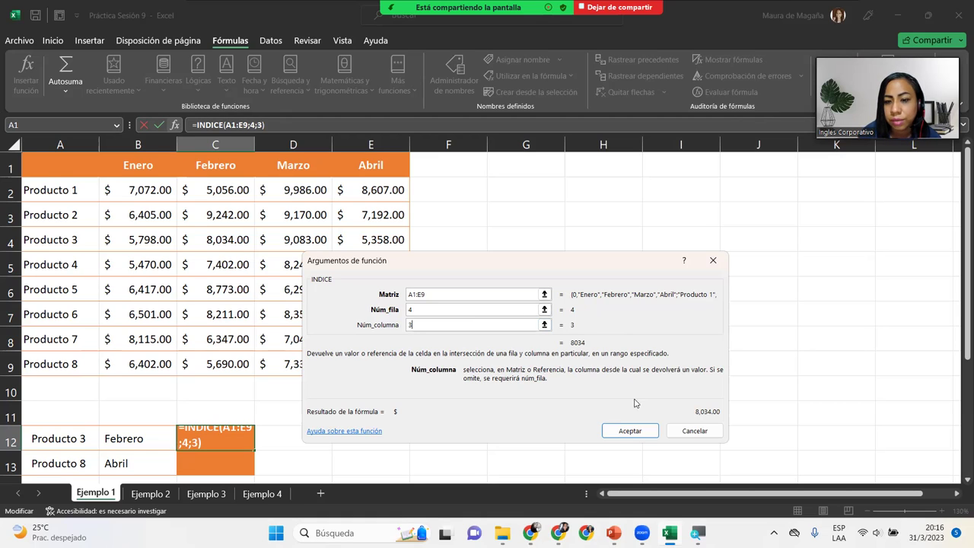
pyautogui.click(627, 430)
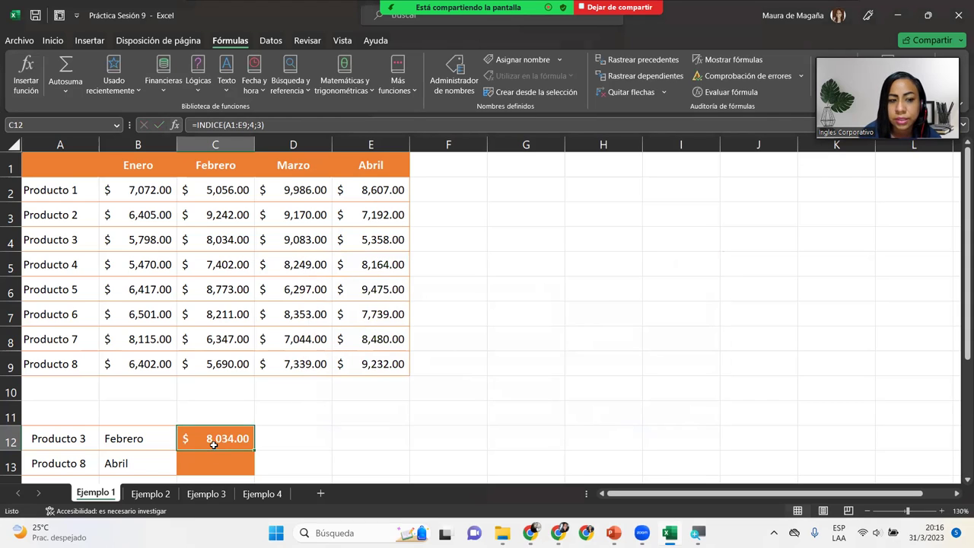
pyautogui.click(12, 242)
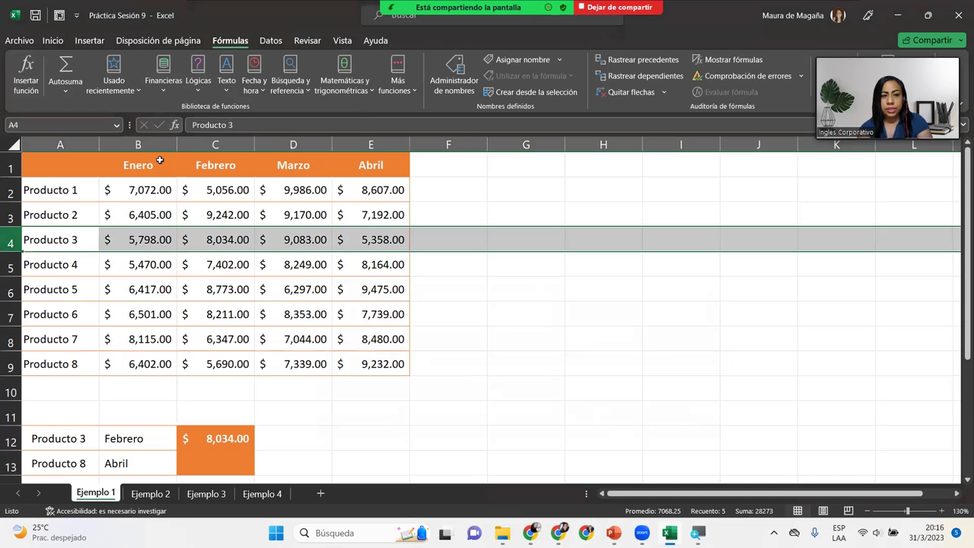
pyautogui.keyDown('ctrl'); pyautogui.click(215, 145); pyautogui.keyUp('ctrl')
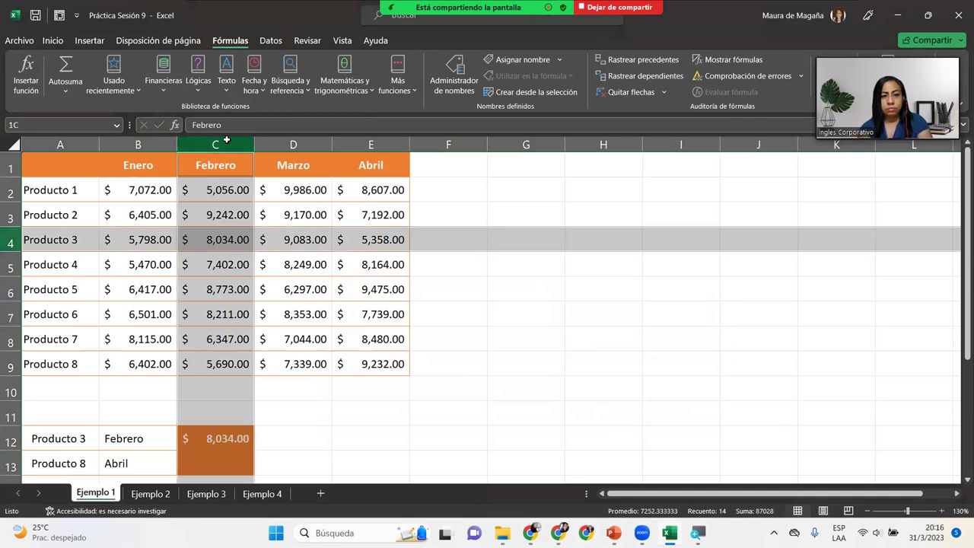
pyautogui.keyDown('ctrl'); pyautogui.click(228, 238); pyautogui.keyUp('ctrl')
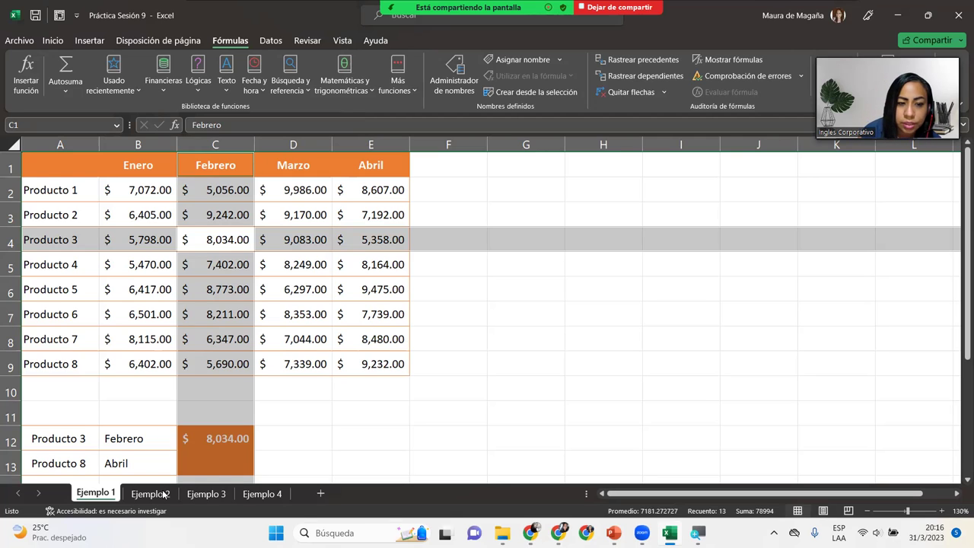
pyautogui.click(233, 467)
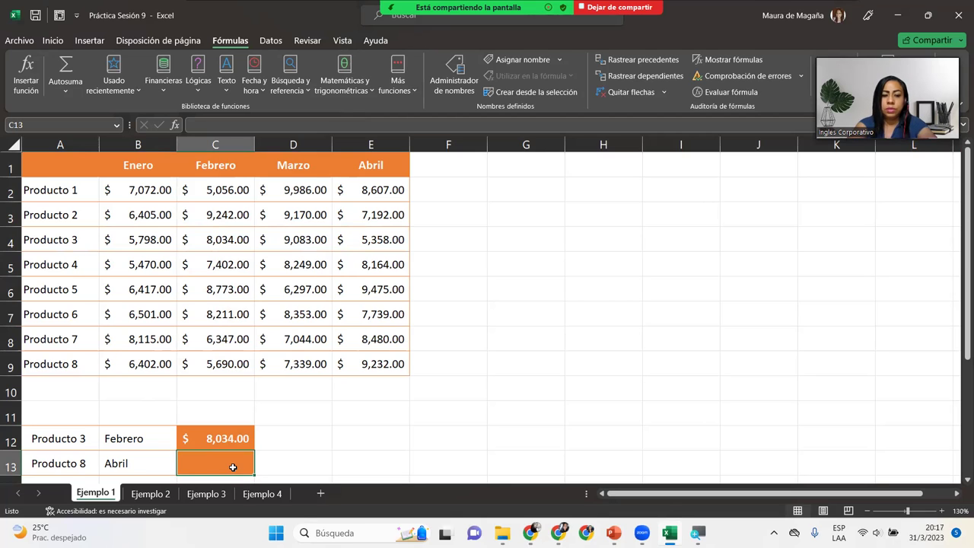
# Start an INDICE formula in C13 with the table A1:E9 as its array
pyautogui.write('=')
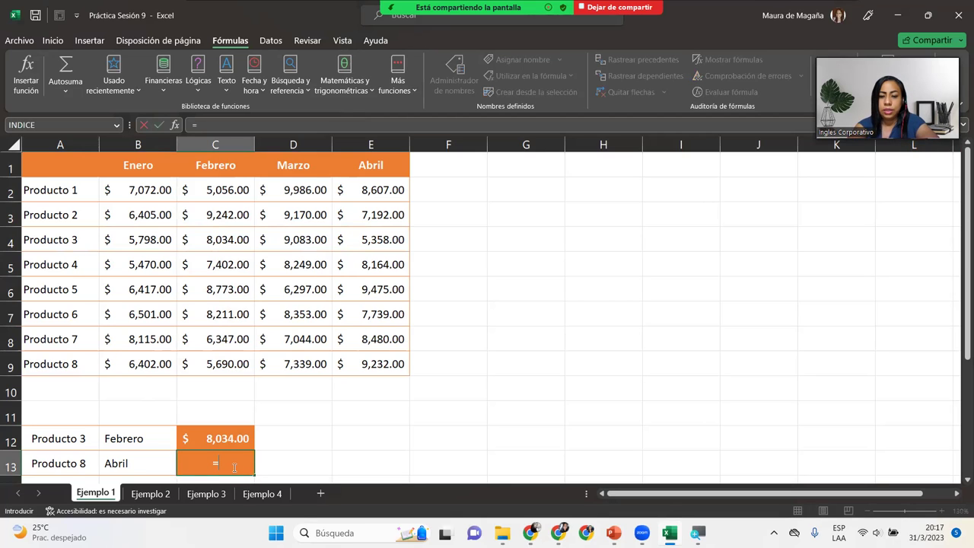
pyautogui.write('indic')
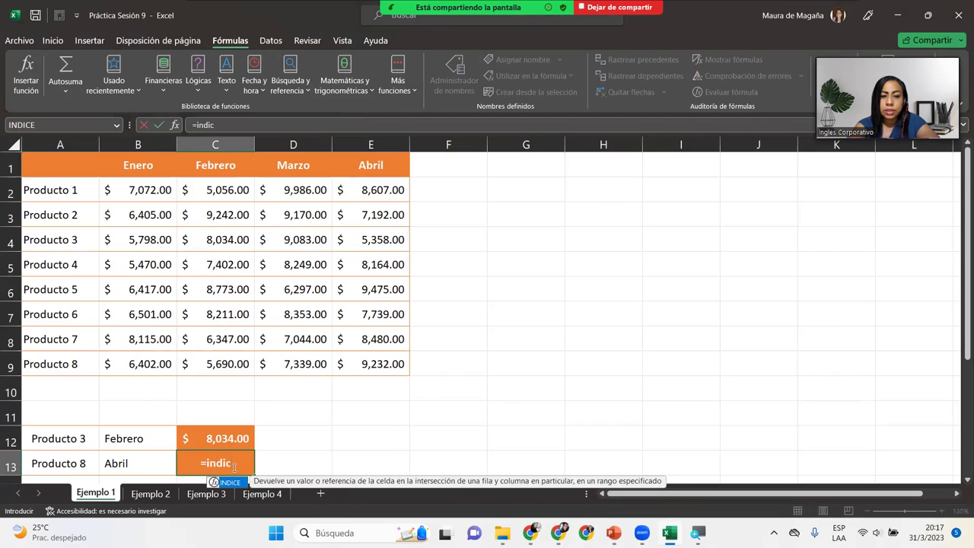
pyautogui.press('Tab')
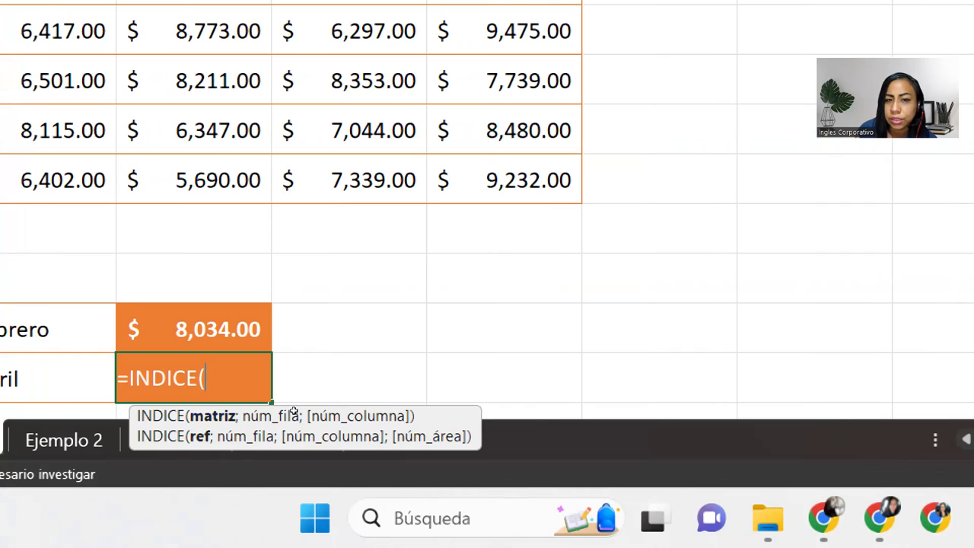
pyautogui.moveTo(502, 180); pyautogui.dragTo(8, 130)
pyautogui.moveTo(38, 330); pyautogui.dragTo(17, 139)
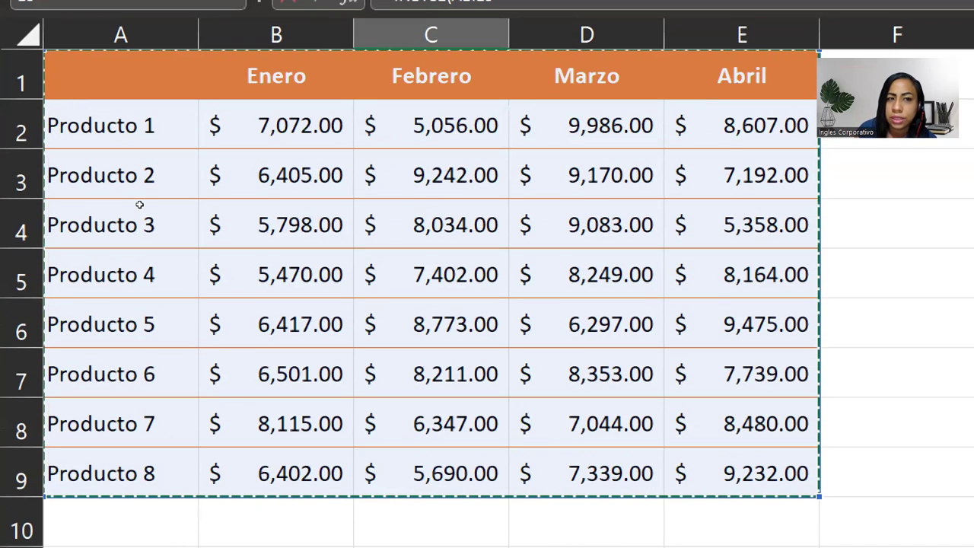
pyautogui.scroll(-3, 229, 426)
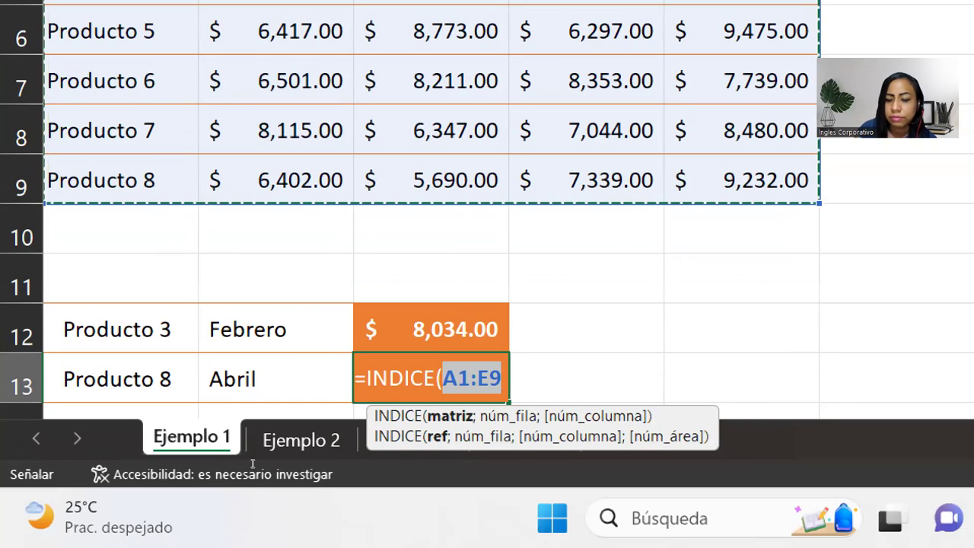
pyautogui.write(';')
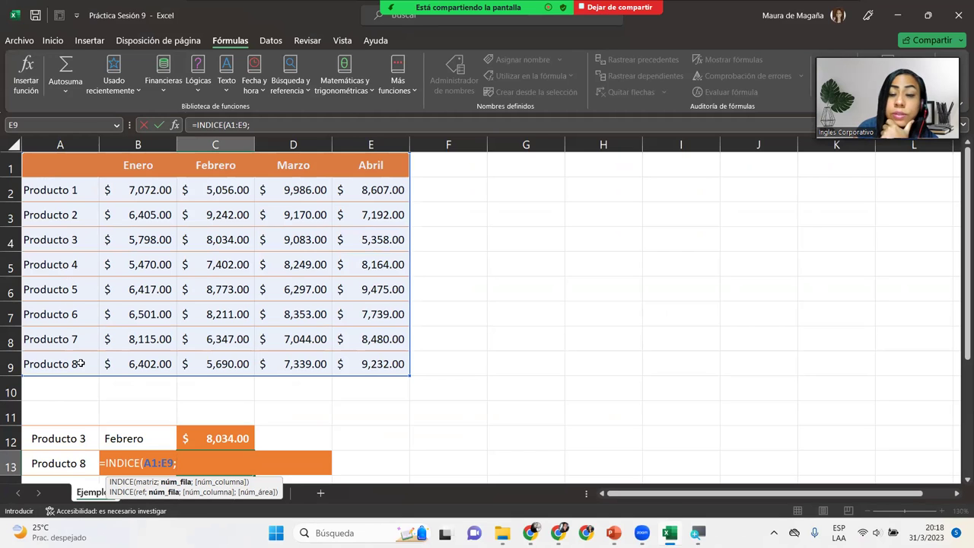
# Add row 9 and column 5 and commit =INDICE(A1:E9;9;5) in C13
pyautogui.scroll(-1, 958, 341)
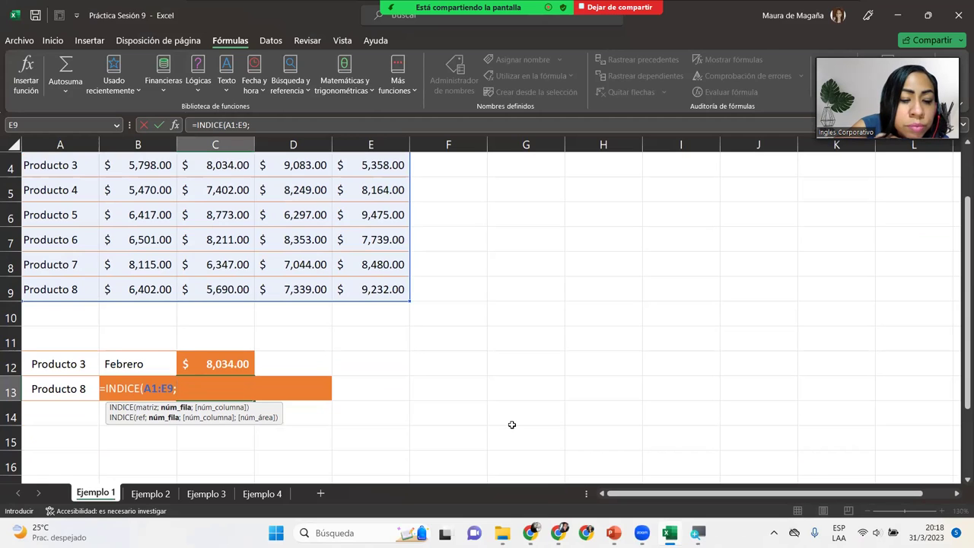
pyautogui.press('XF86AudioLowerVolume')
pyautogui.press('XF86AudioLowerVolume')
pyautogui.press('XF86AudioLowerVolume')
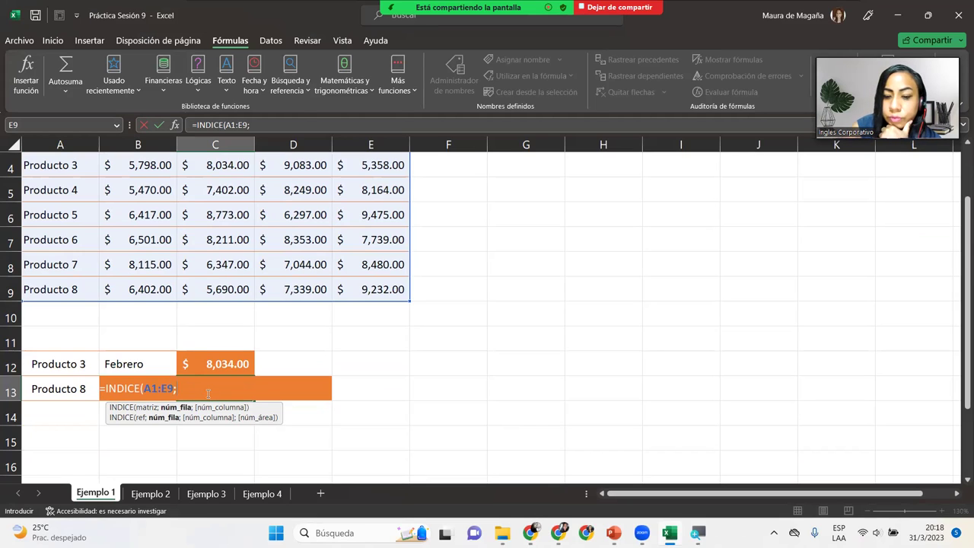
pyautogui.write('9;')
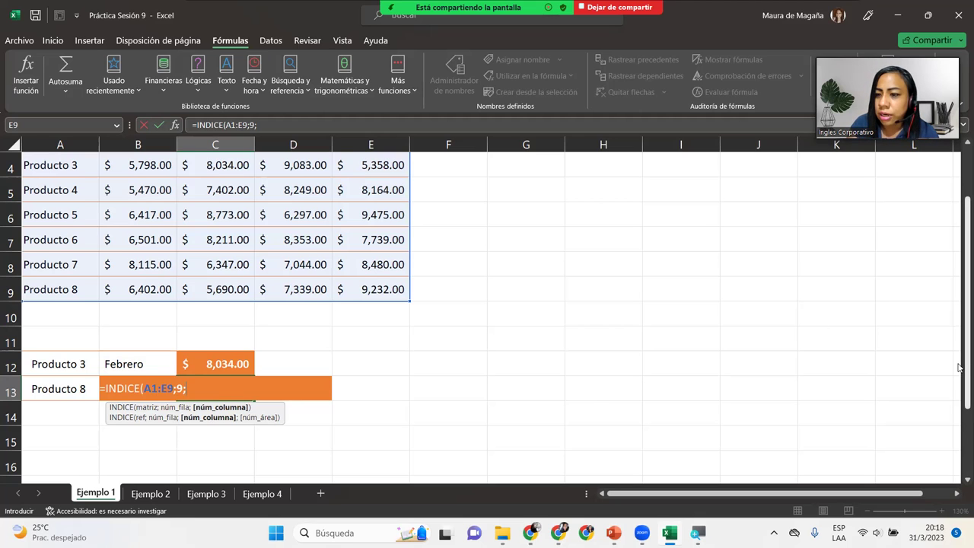
pyautogui.scroll(1, 958, 227)
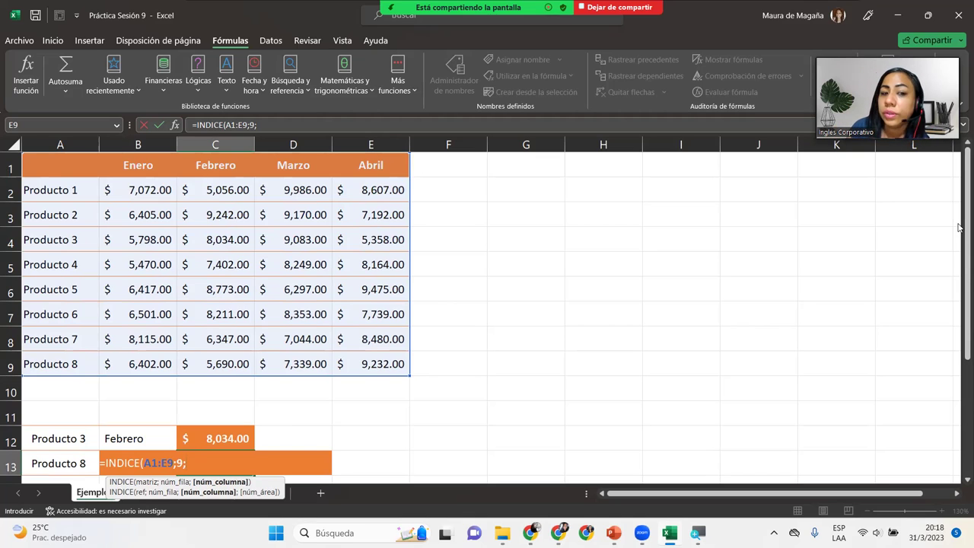
pyautogui.write('5')
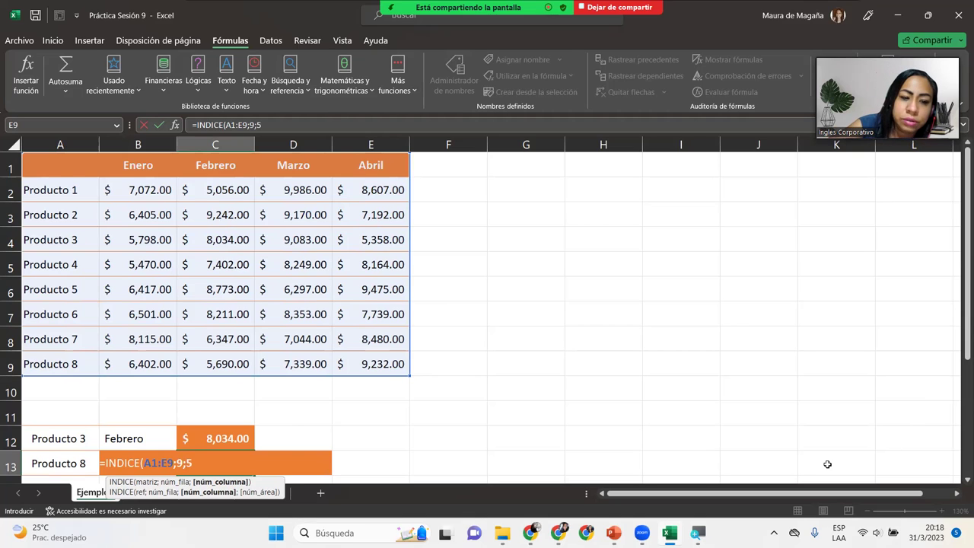
pyautogui.write(')')
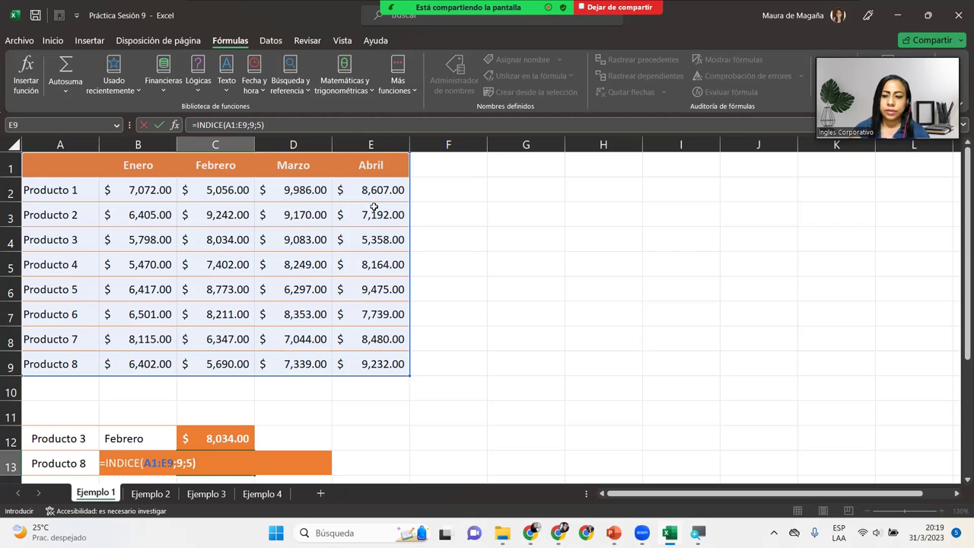
pyautogui.press('Return')
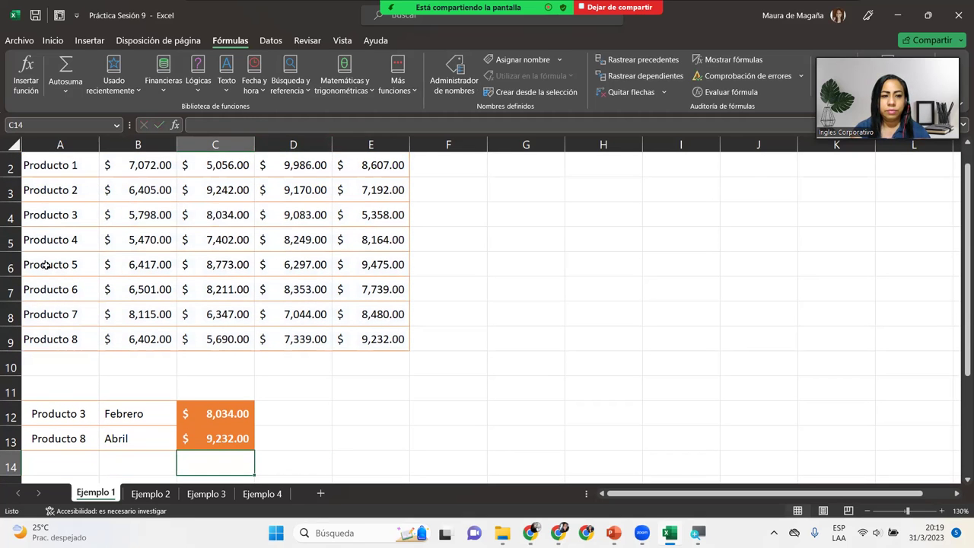
# Highlight where the Producto 8 row crosses the Abril column, then go to Ejemplo 2
pyautogui.click(9, 340)
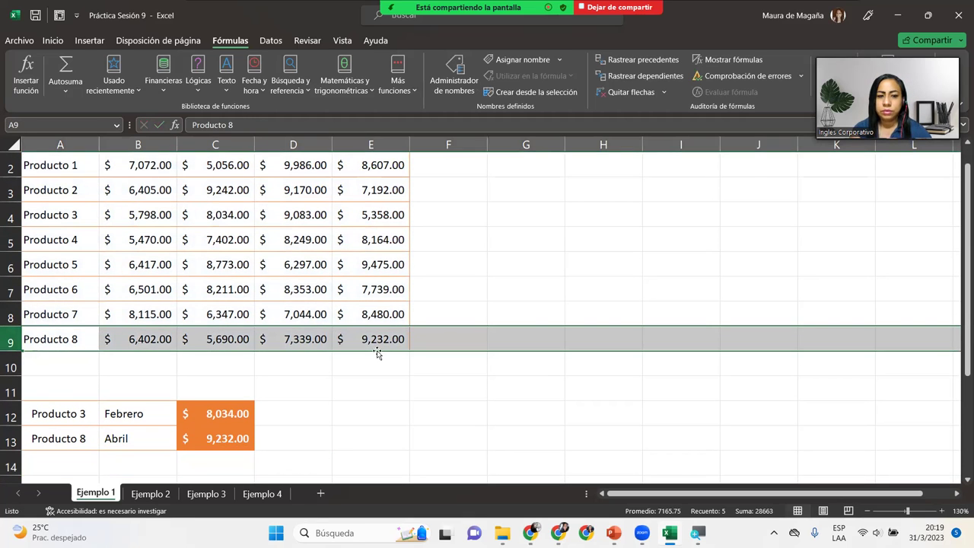
pyautogui.scroll(1, 958, 318)
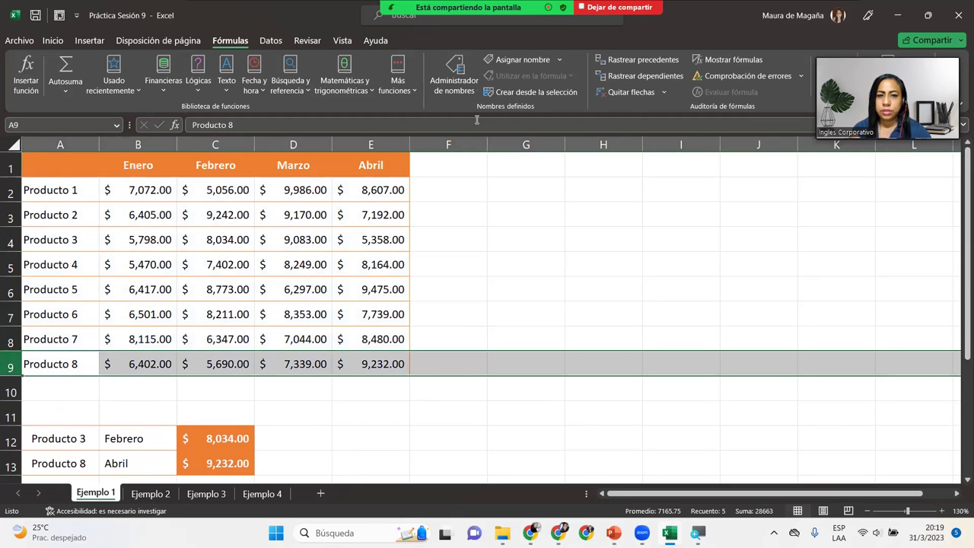
pyautogui.click(366, 144)
pyautogui.keyDown('ctrl'); pyautogui.click(363, 365); pyautogui.keyUp('ctrl')
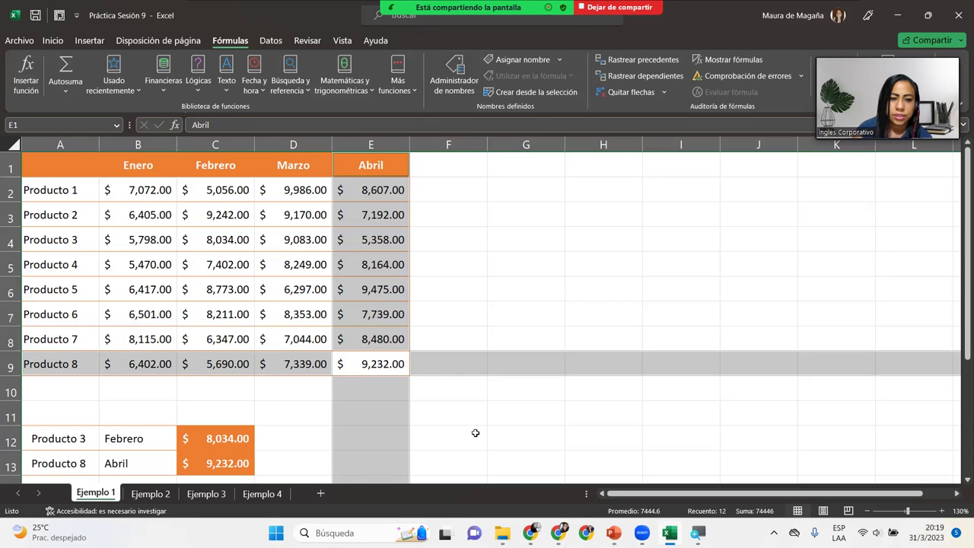
pyautogui.click(156, 496)
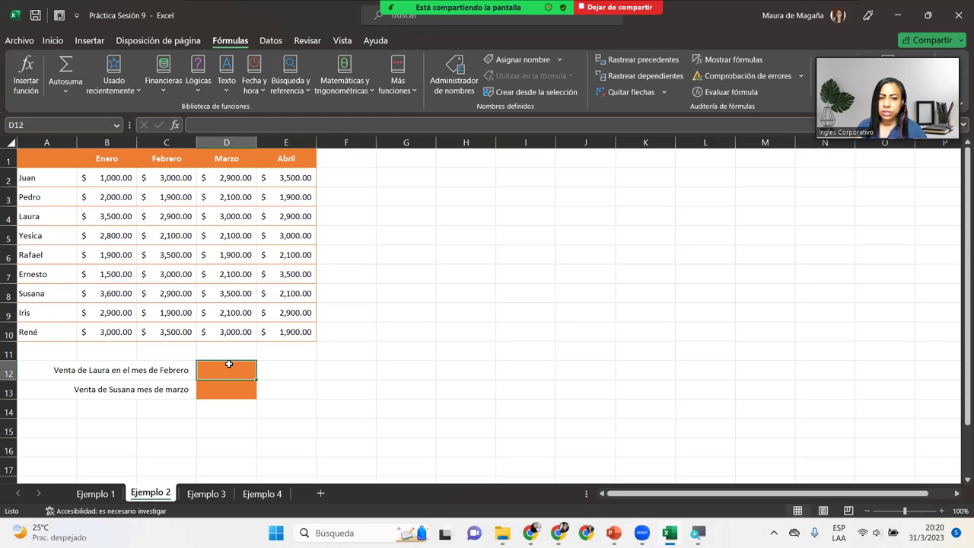
# Begin =INDICE in D12 using the sales table A1:E10 as its array
pyautogui.write('=')
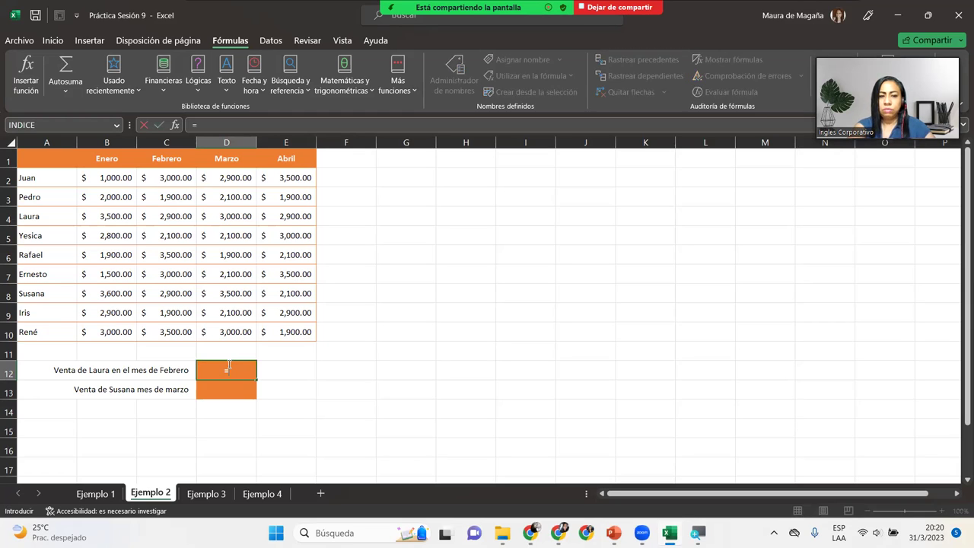
pyautogui.write('in')
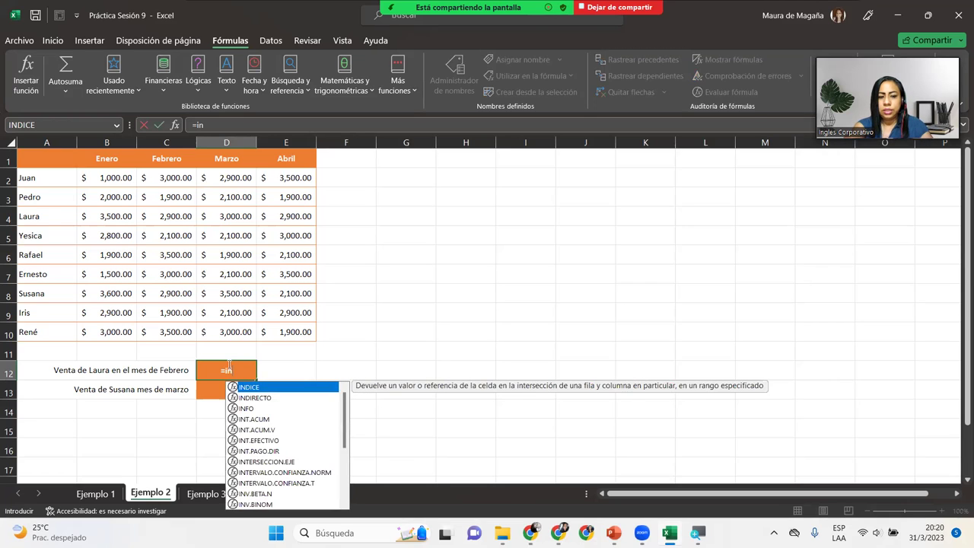
pyautogui.press('Tab')
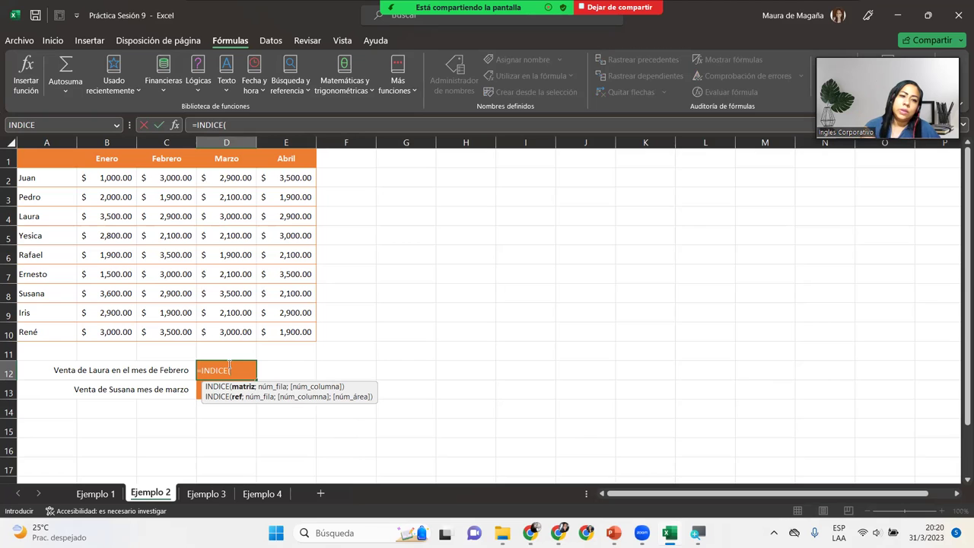
pyautogui.click(38, 156)
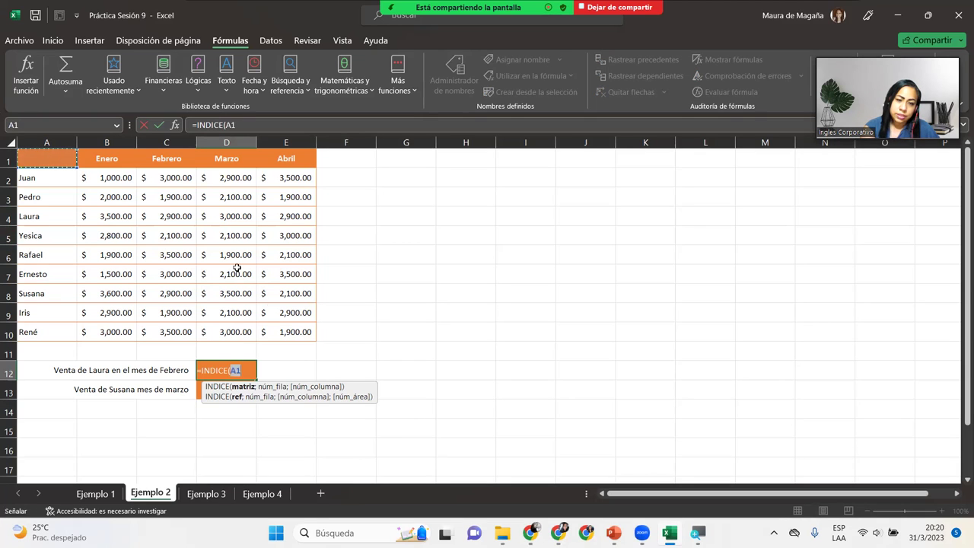
pyautogui.moveTo(237, 269); pyautogui.dragTo(301, 341)
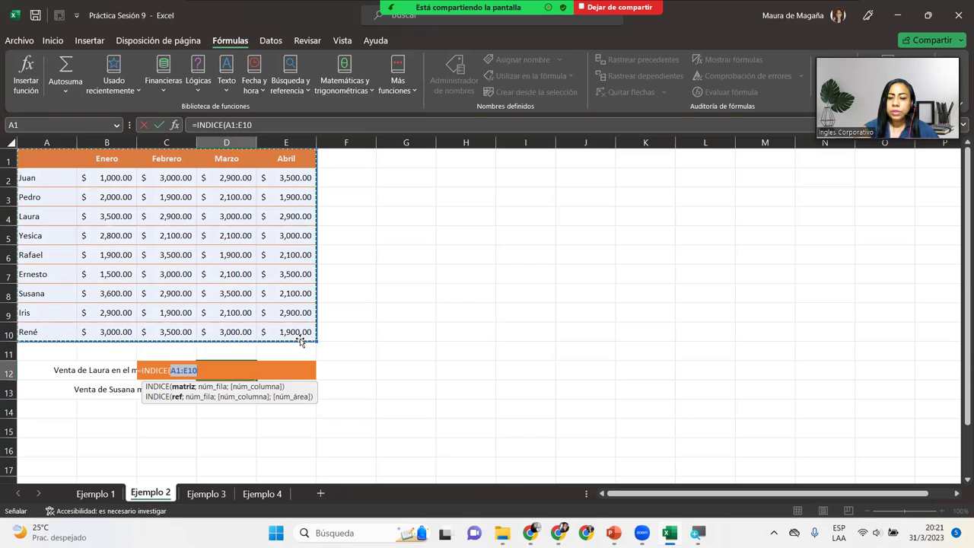
# Complete D12 as =INDICE(A1:E10;4;3), returning Laura's Febrero sale of $2,900.00
pyautogui.write(';4')
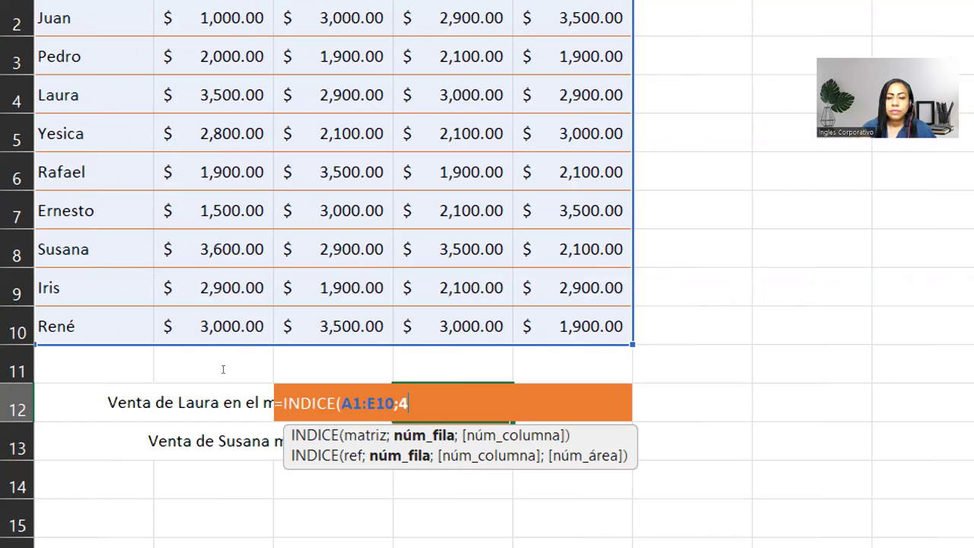
pyautogui.write(';')
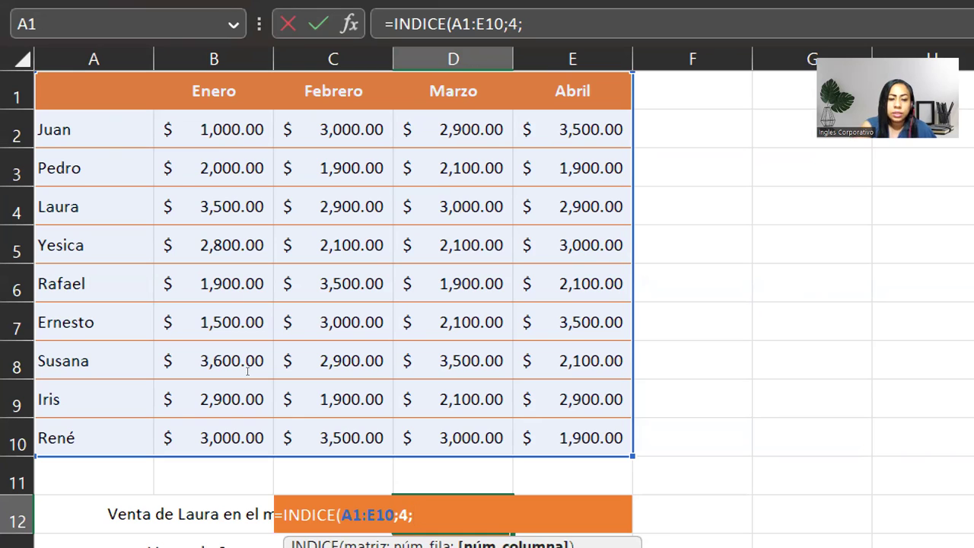
pyautogui.write('4')
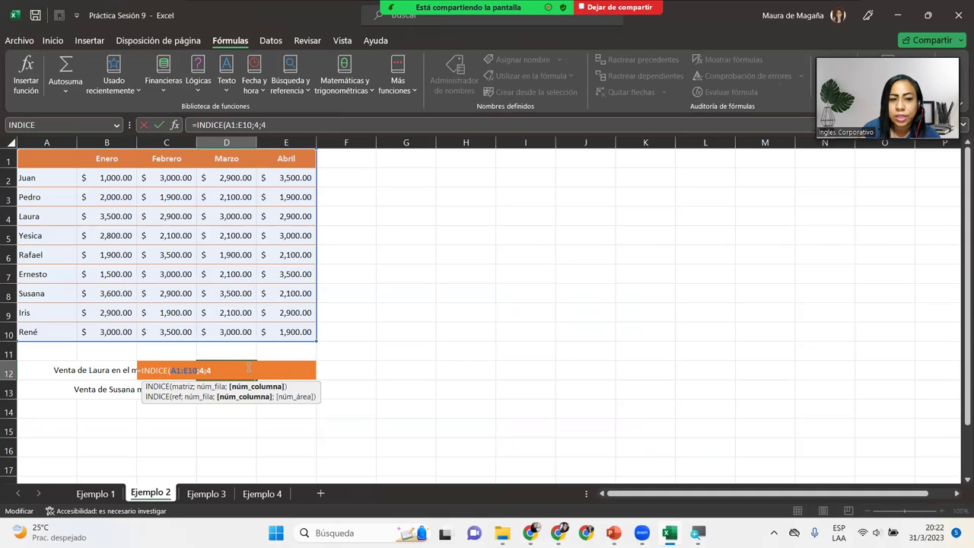
pyautogui.press('BackSpace')
pyautogui.write('3')
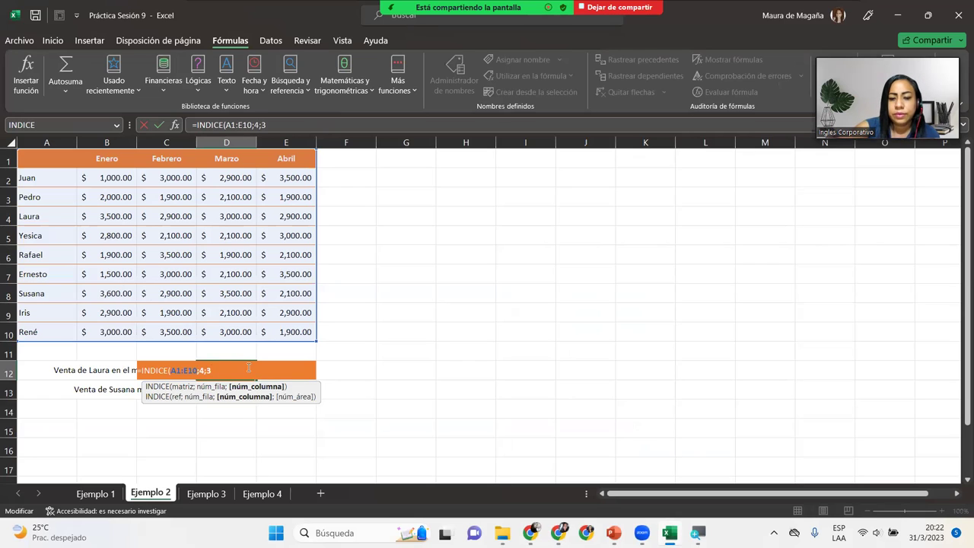
pyautogui.write(')')
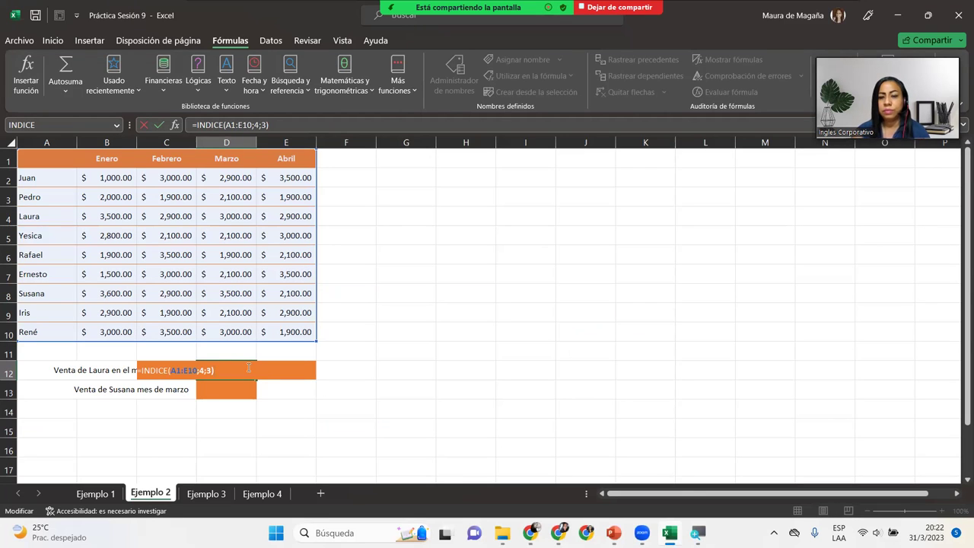
pyautogui.press('Return')
# Select row 4 and column C, excluding C4 so Laura's Febrero cell stands out
pyautogui.click(248, 367)
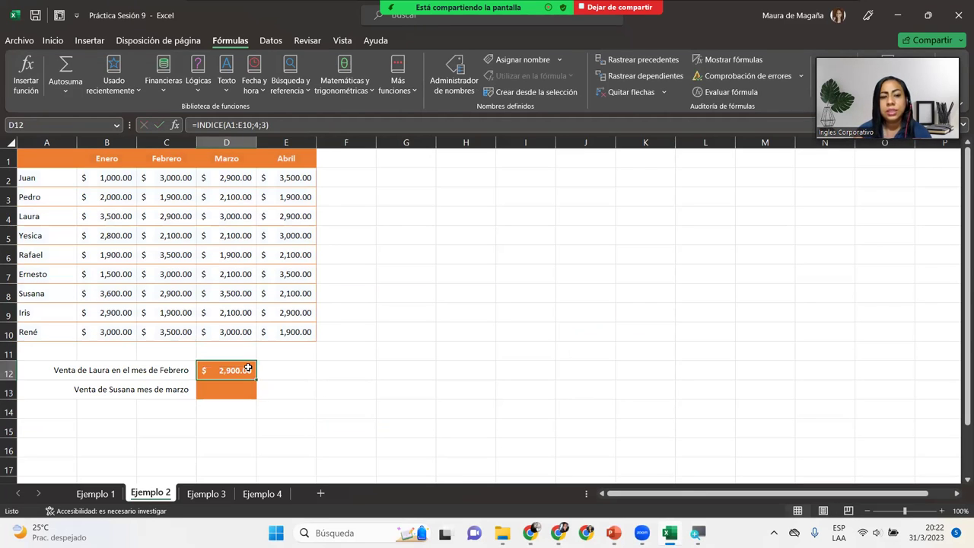
pyautogui.click(8, 217)
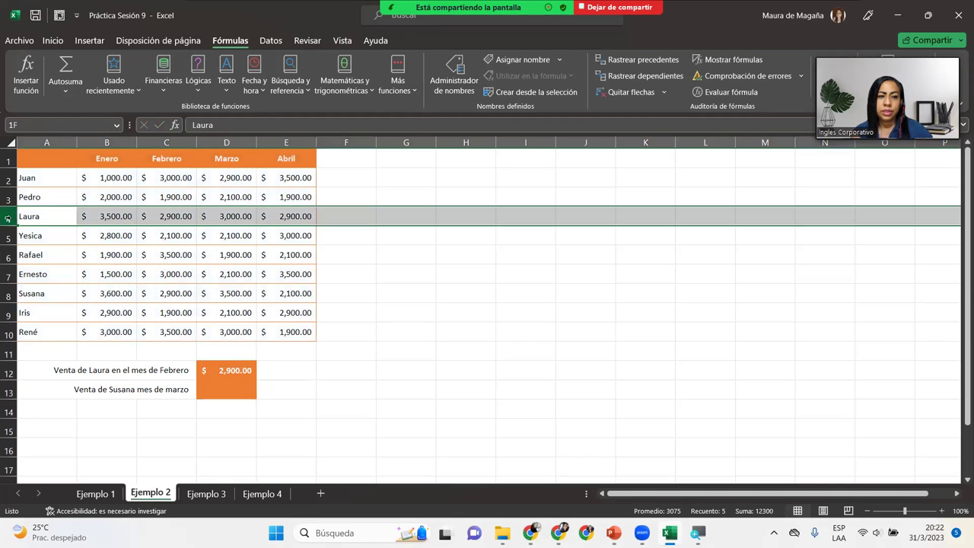
pyautogui.keyDown('ctrl'); pyautogui.click(171, 143); pyautogui.keyUp('ctrl')
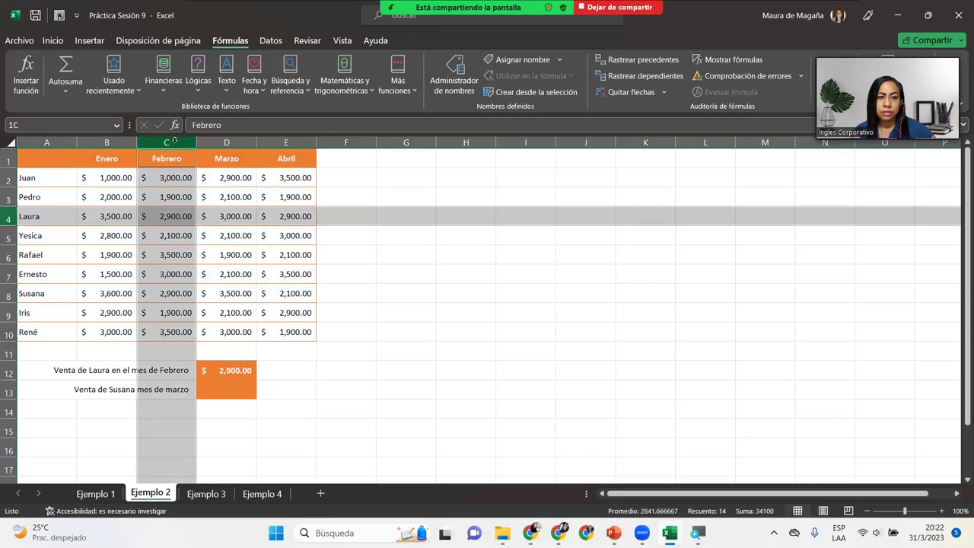
pyautogui.keyDown('ctrl'); pyautogui.click(171, 217); pyautogui.keyUp('ctrl')
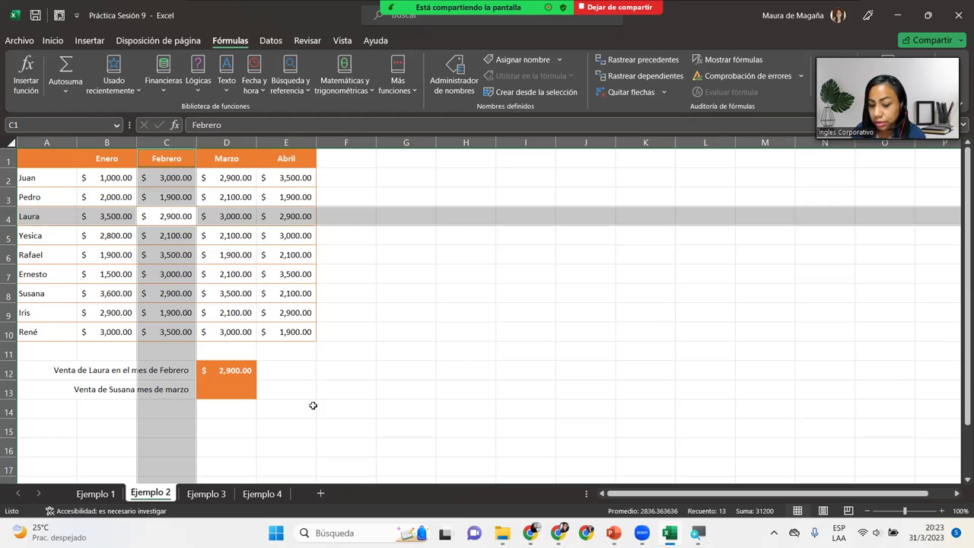
# Check D12's INDICE formula and zoom the sheet in to 120%
pyautogui.click(247, 374)
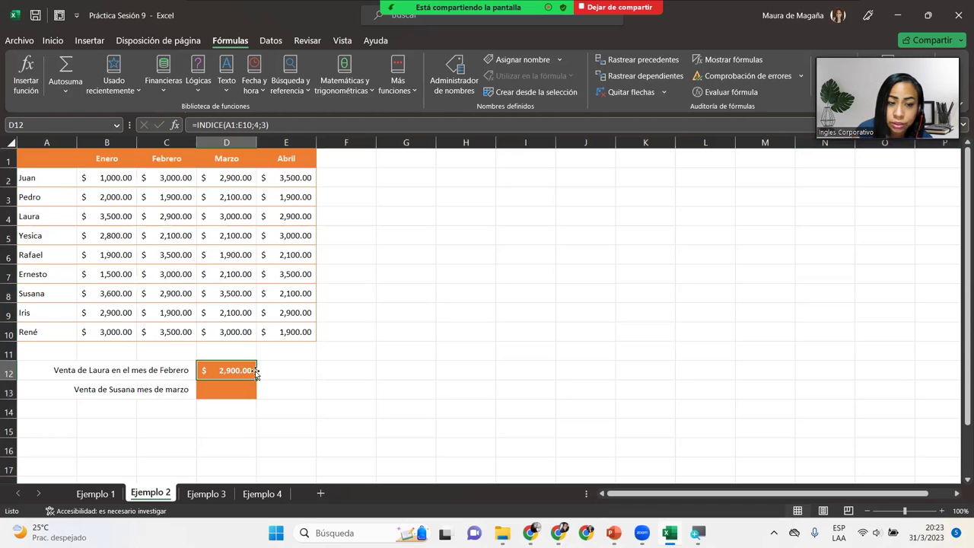
pyautogui.click(941, 511)
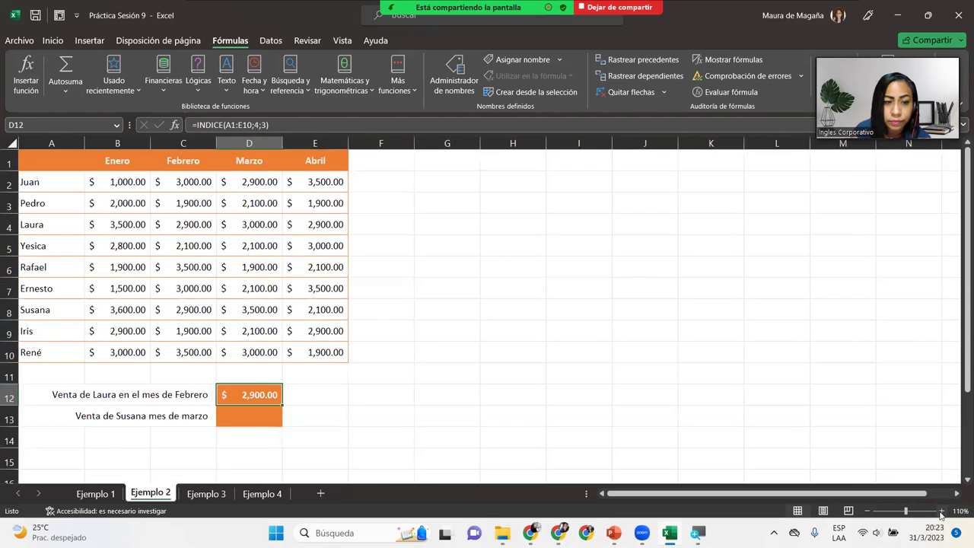
pyautogui.click(941, 510)
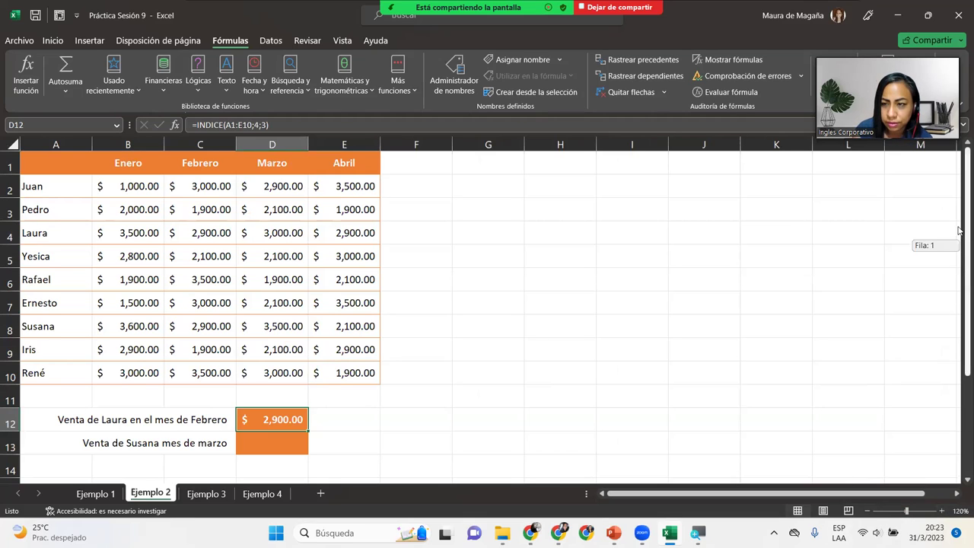
# Select D13, the result cell for Susana's Marzo sale
pyautogui.click(297, 448)
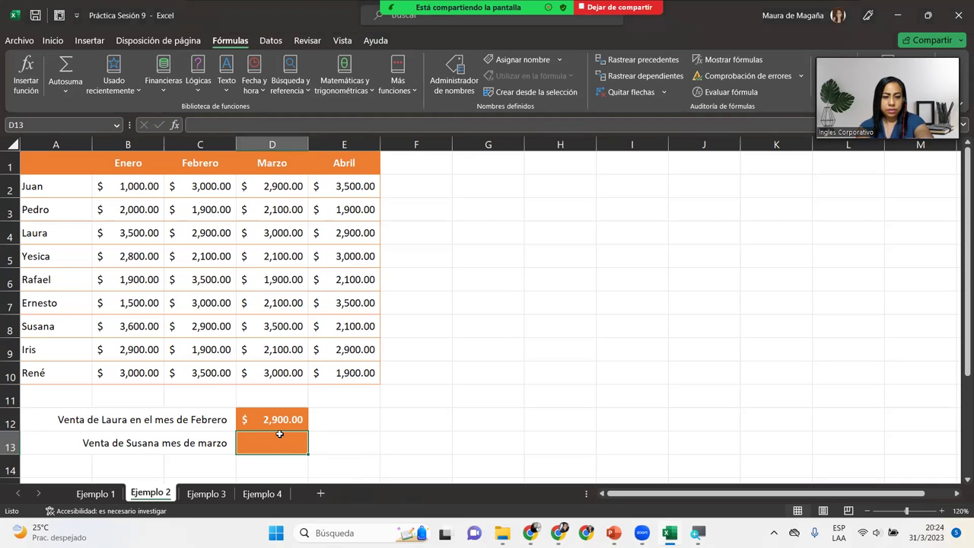
# Enter =INDICE(A1:E10;8;4) in D13, returning Susana's Marzo sale of $3,500.00
pyautogui.write('=')
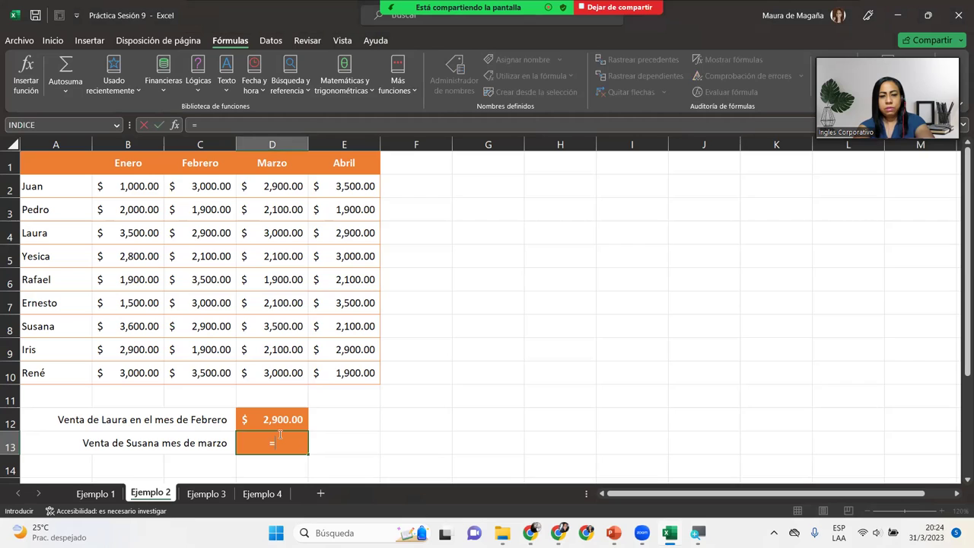
pyautogui.write('in')
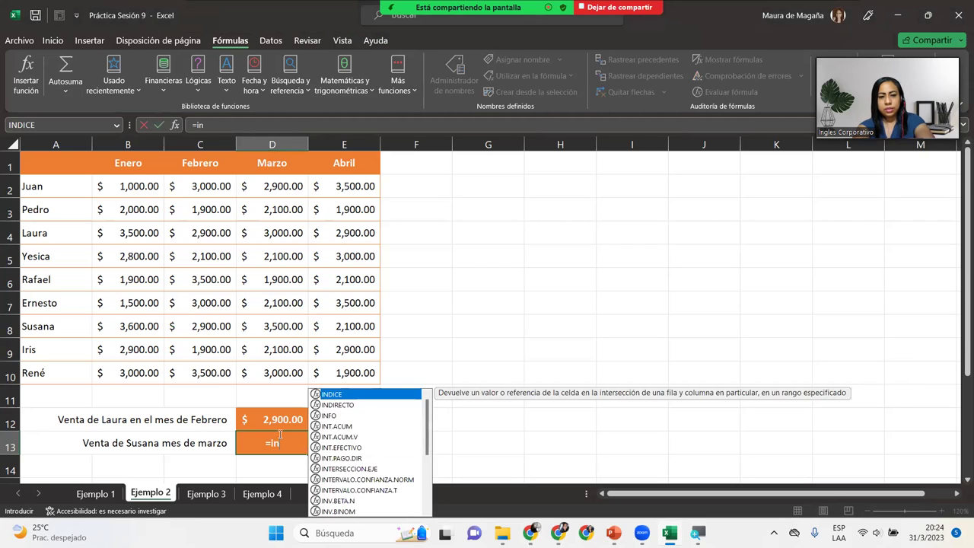
pyautogui.press('Tab')
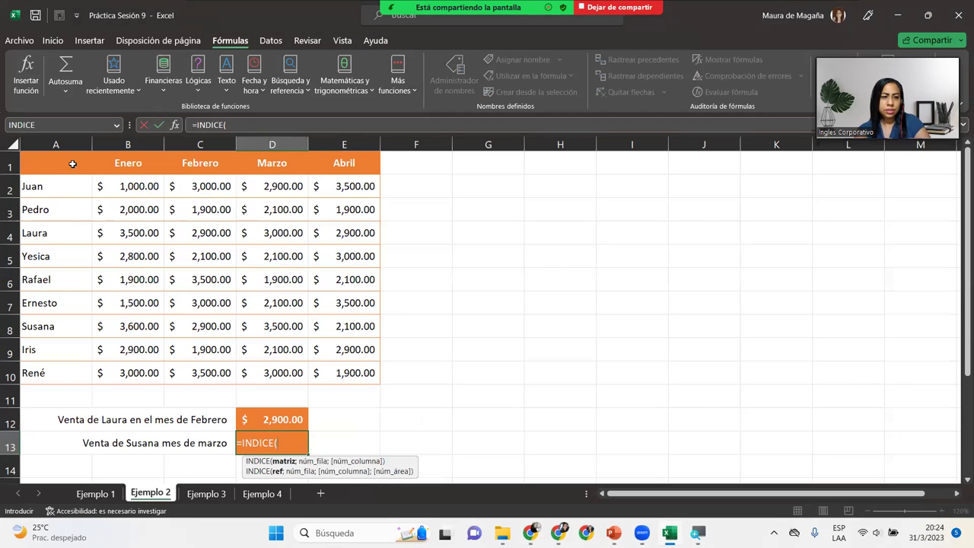
pyautogui.moveTo(72, 162); pyautogui.dragTo(352, 369)
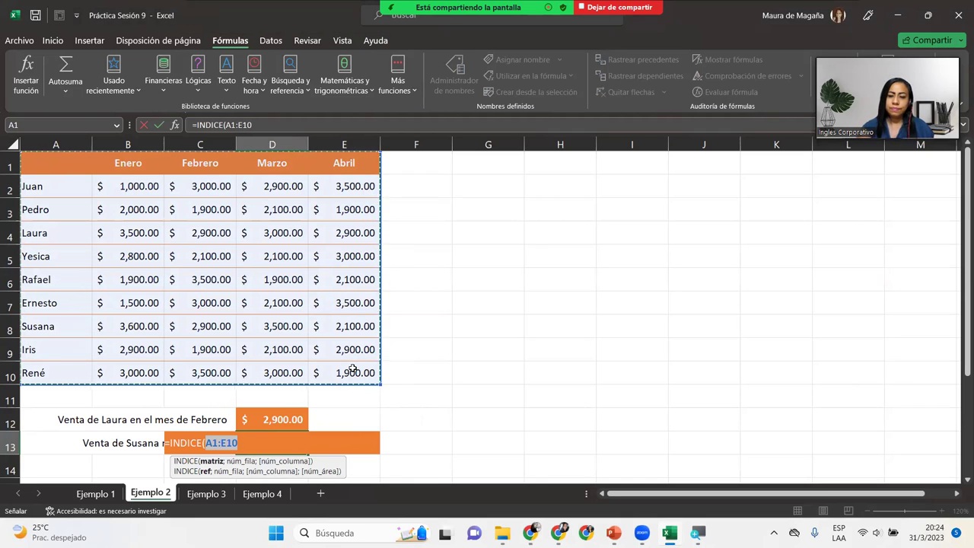
pyautogui.write(';')
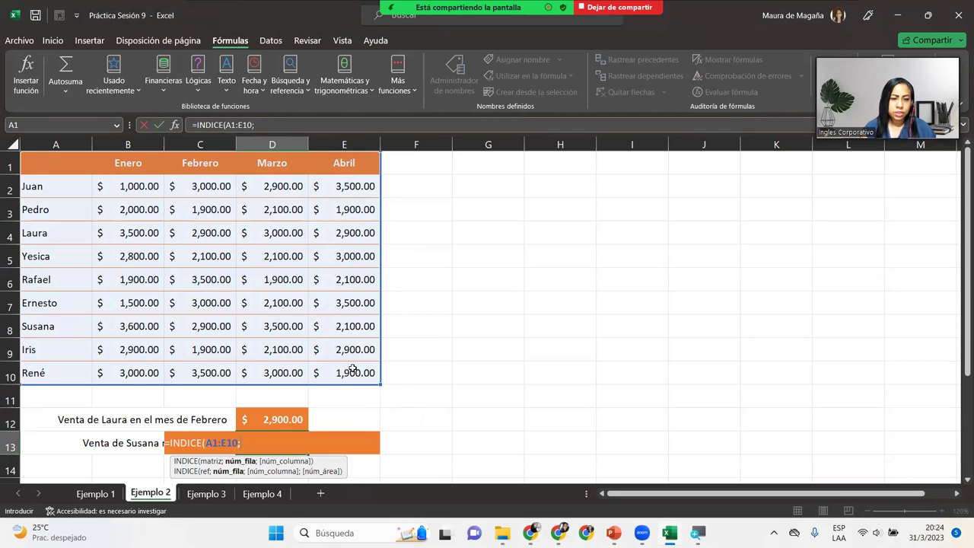
pyautogui.write('8')
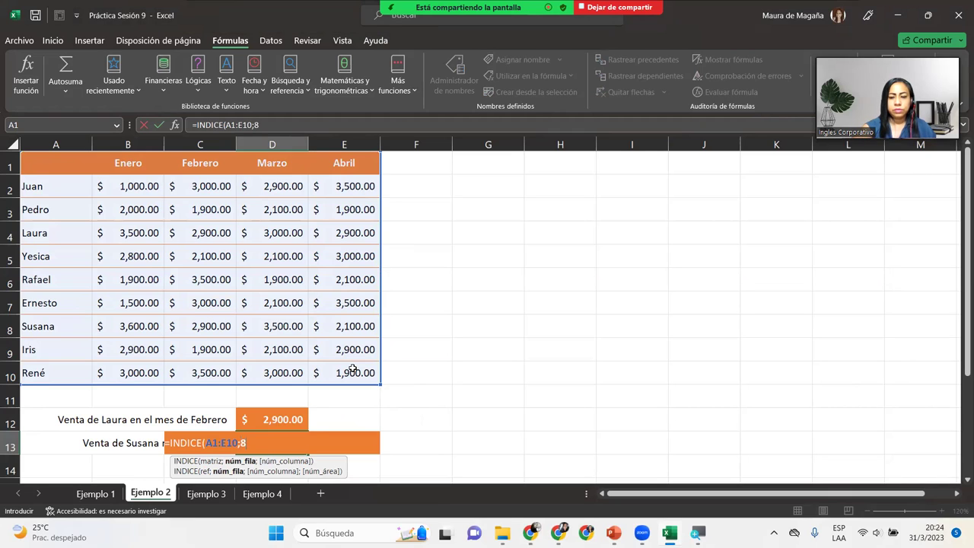
pyautogui.write(';')
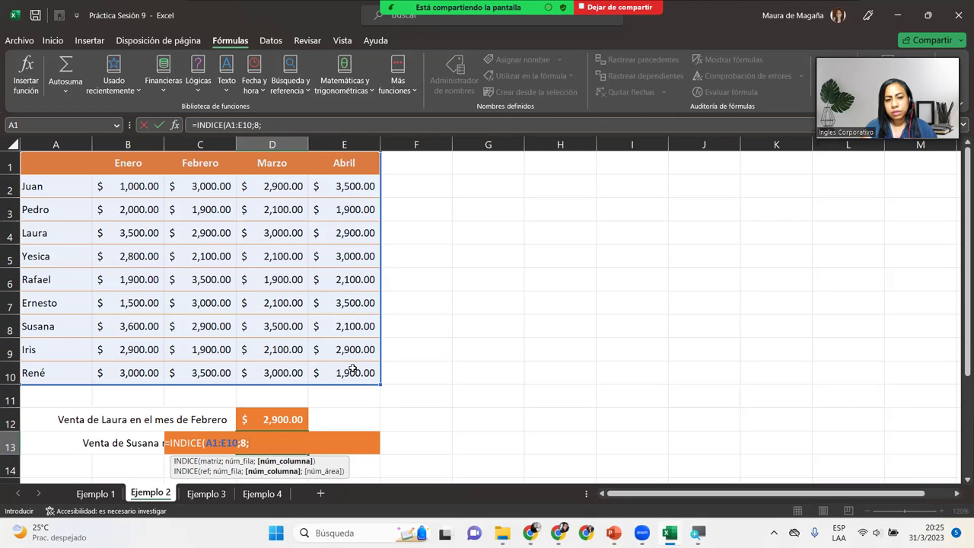
pyautogui.write('4')
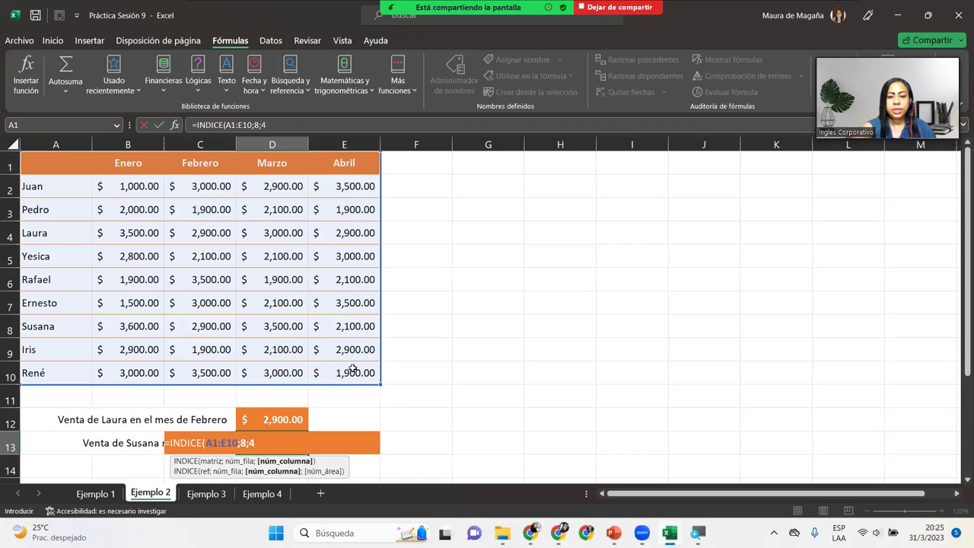
pyautogui.write(')')
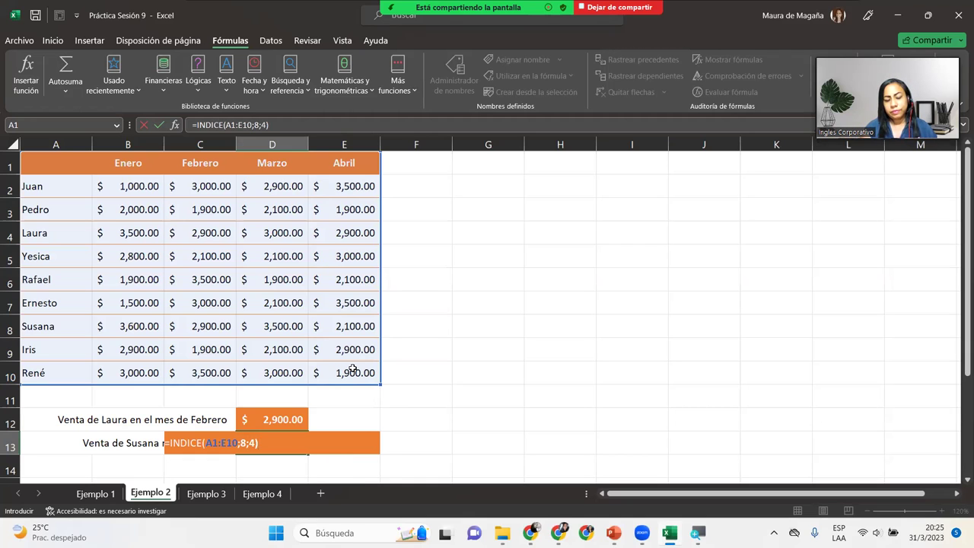
pyautogui.press('Return')
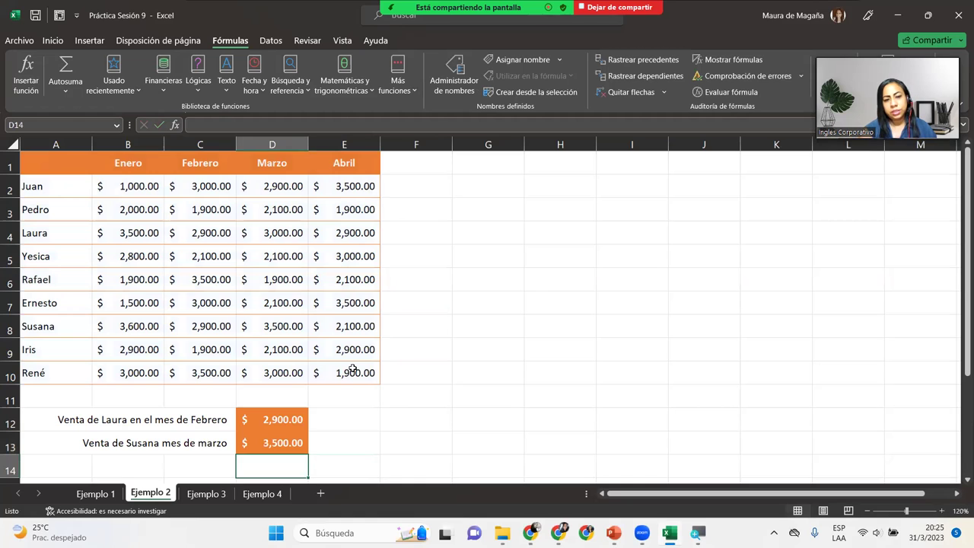
# Trace Susana's row 8 meeting the Marzo column, then open Ejemplo 3 and select G4
pyautogui.click(282, 444)
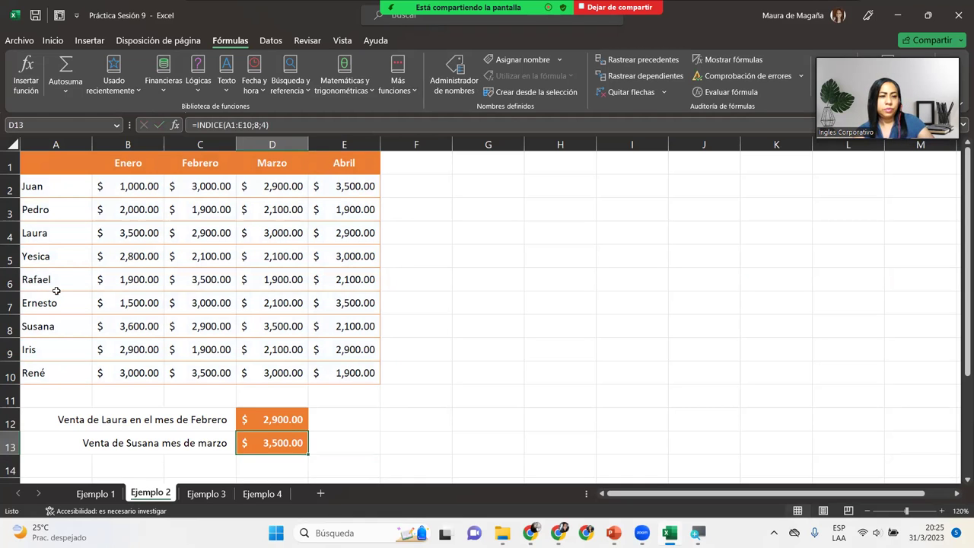
pyautogui.click(10, 329)
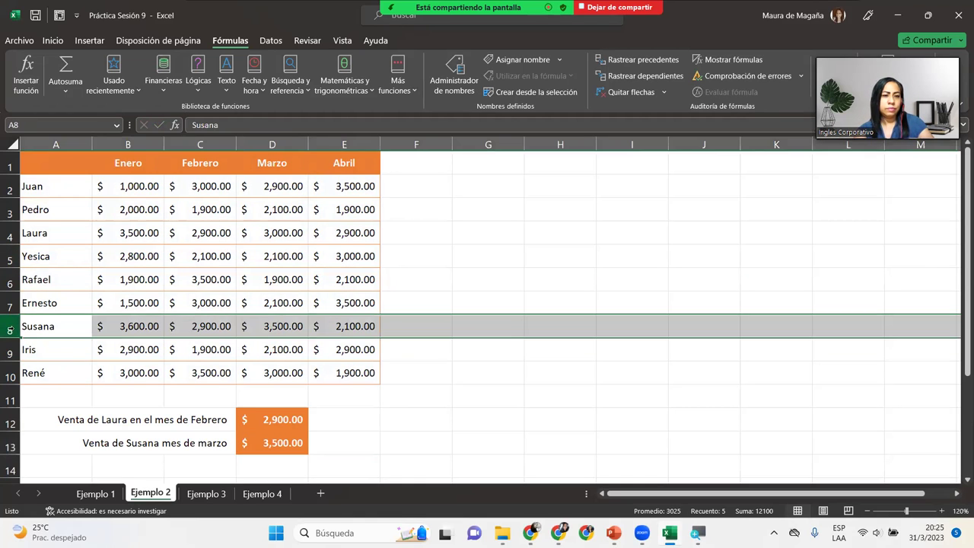
pyautogui.keyDown('ctrl'); pyautogui.click(262, 144); pyautogui.keyUp('ctrl')
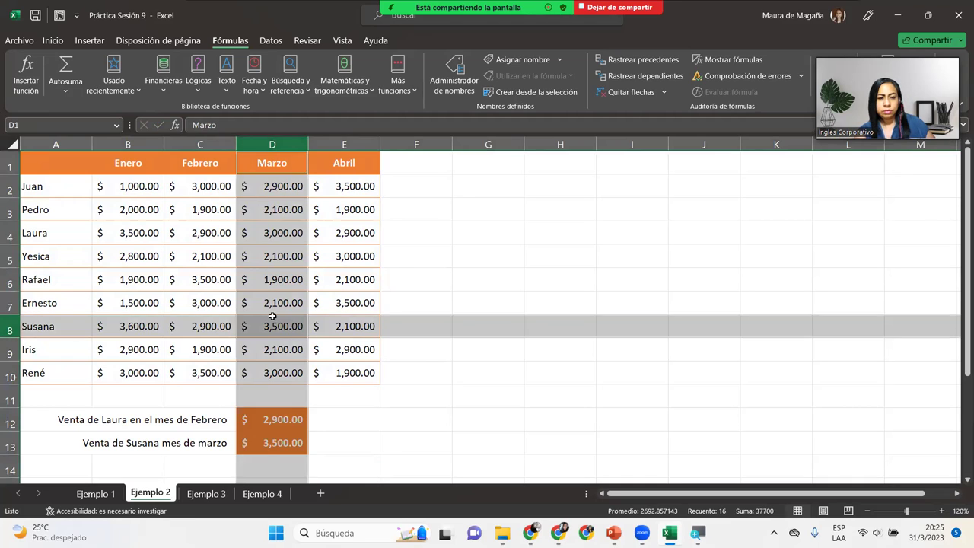
pyautogui.click(271, 322)
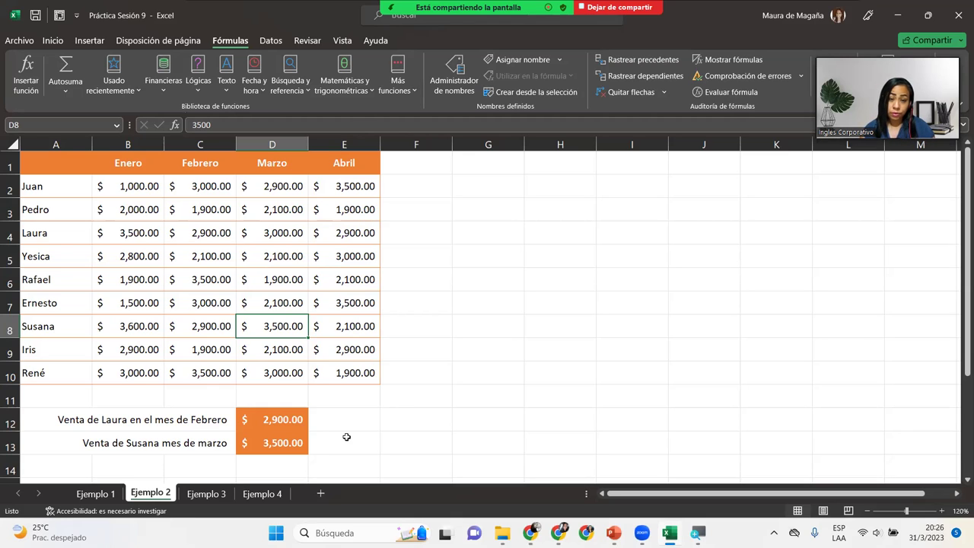
pyautogui.click(206, 493)
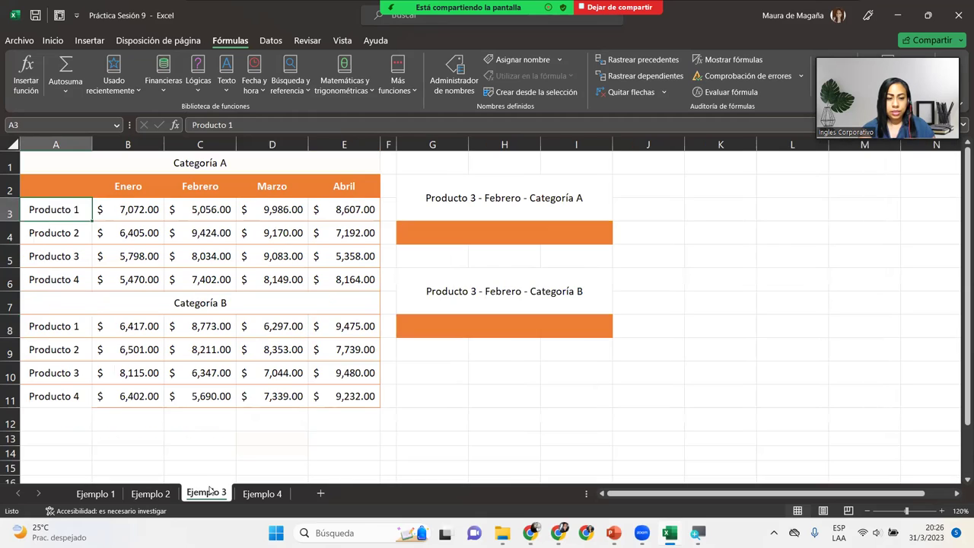
pyautogui.click(486, 236)
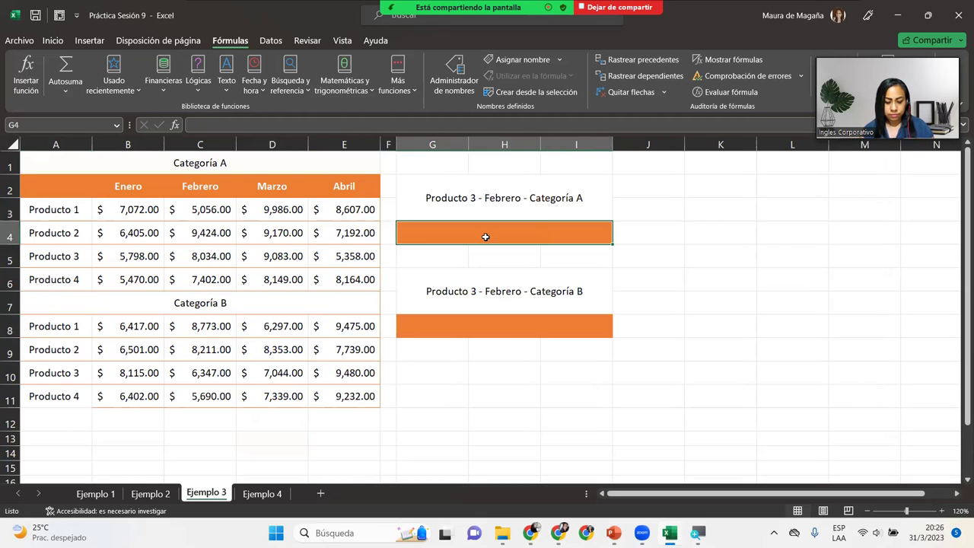
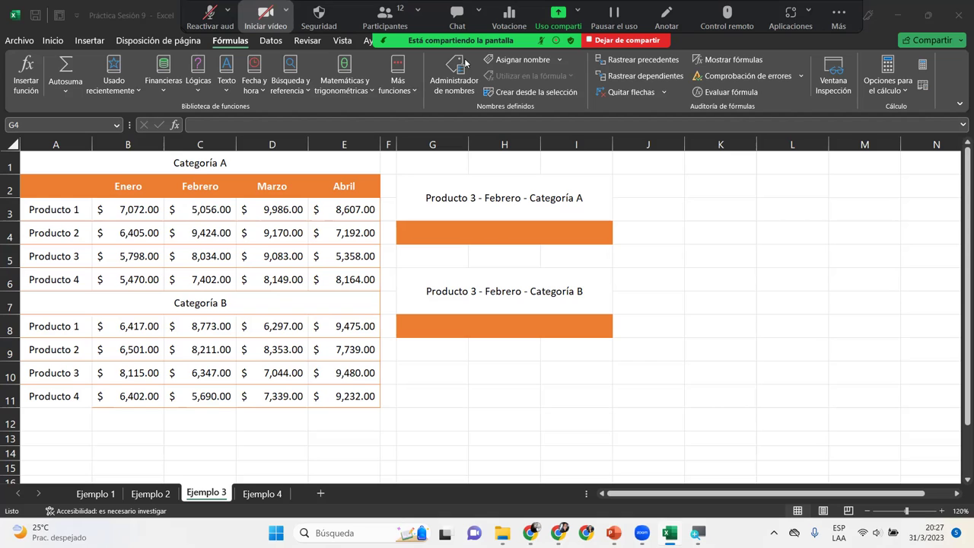
# With orange cell G4 selected, show the Búsqueda y referencia function list from the Fórmulas tab
pyautogui.hotkey('alt', 'v')
pyautogui.hotkey('alt', 'a')
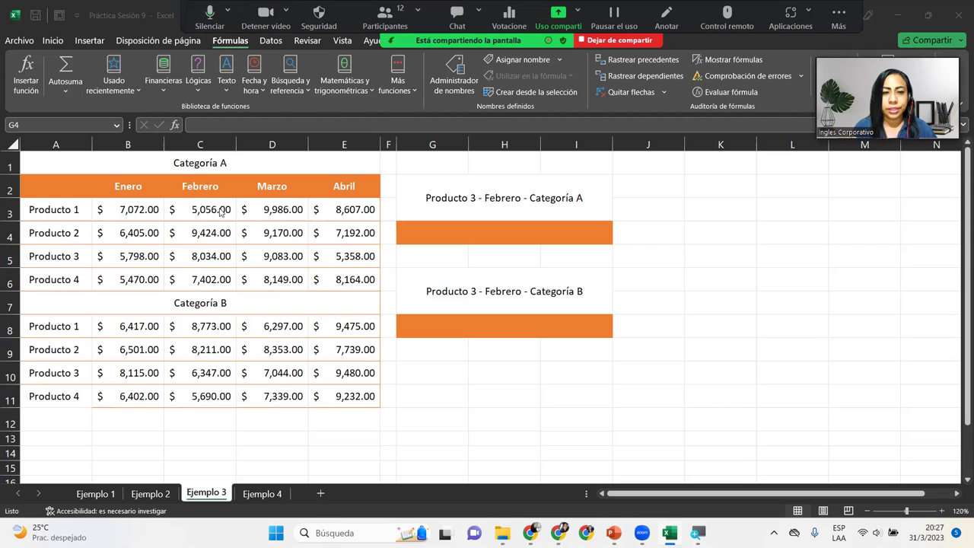
pyautogui.click(435, 229)
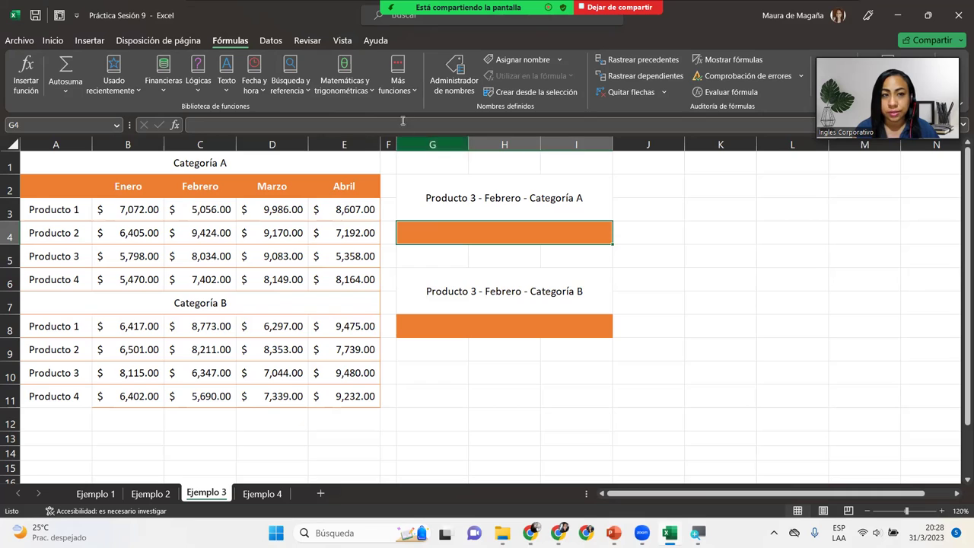
pyautogui.click(282, 93)
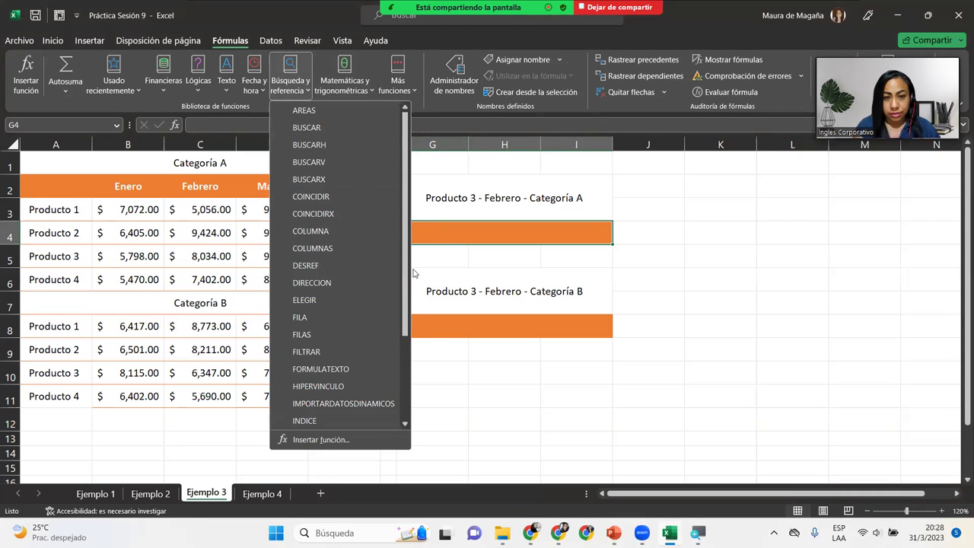
# Insert INDICE into G4 using the ref;núm_fila;núm_columna;núm_área argument form
pyautogui.scroll(-3, 406, 289)
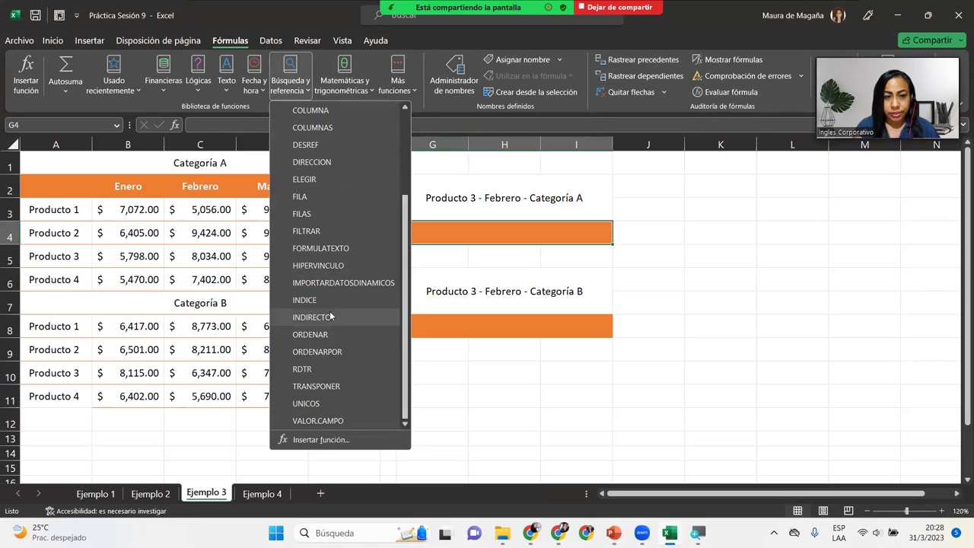
pyautogui.click(335, 301)
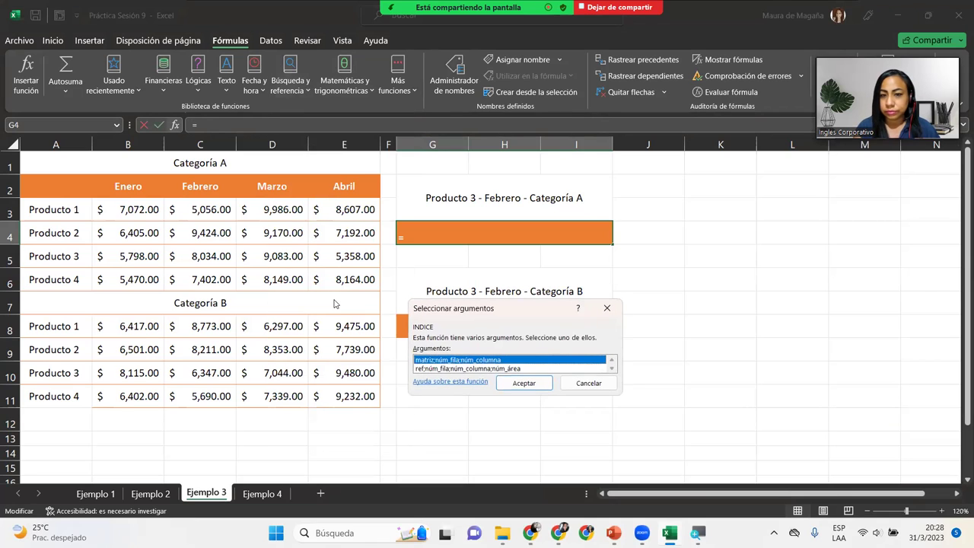
pyautogui.click(468, 369)
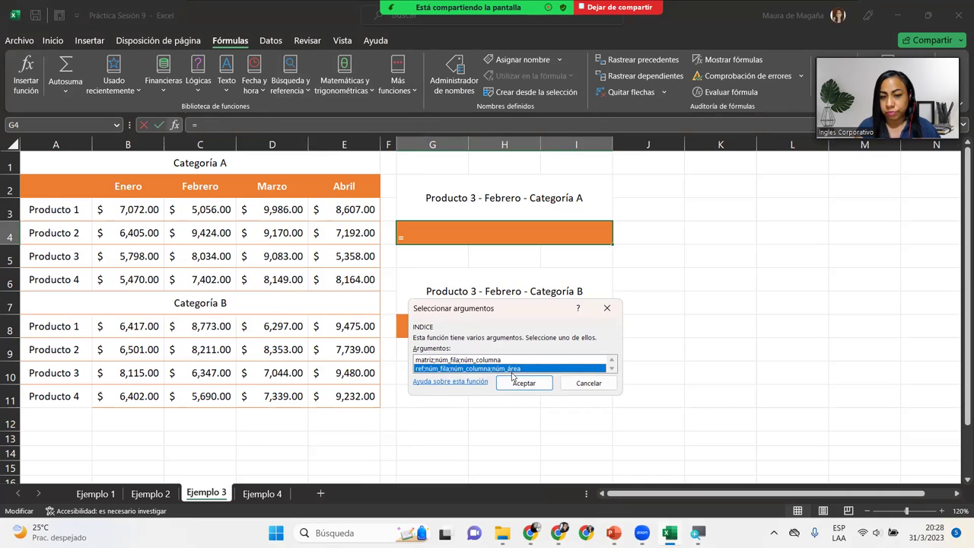
# Confirm the INDICE form and move the Argumentos de función dialog clear of both tables
pyautogui.click(522, 384)
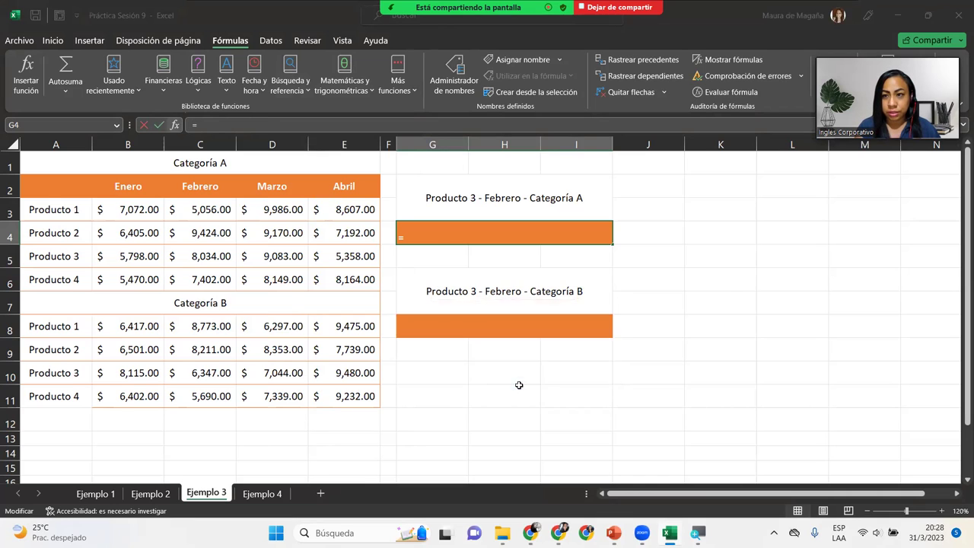
pyautogui.moveTo(500, 268); pyautogui.dragTo(559, 291)
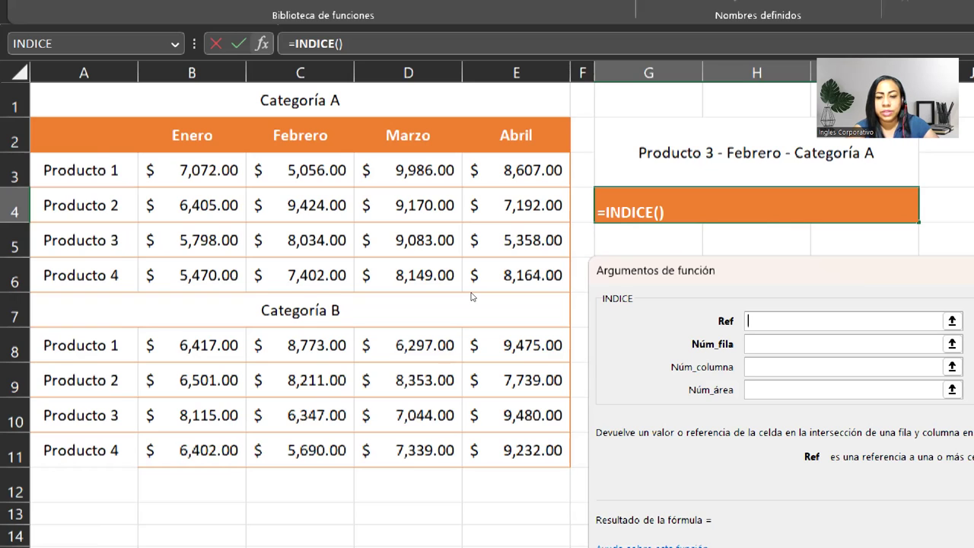
pyautogui.write('(')
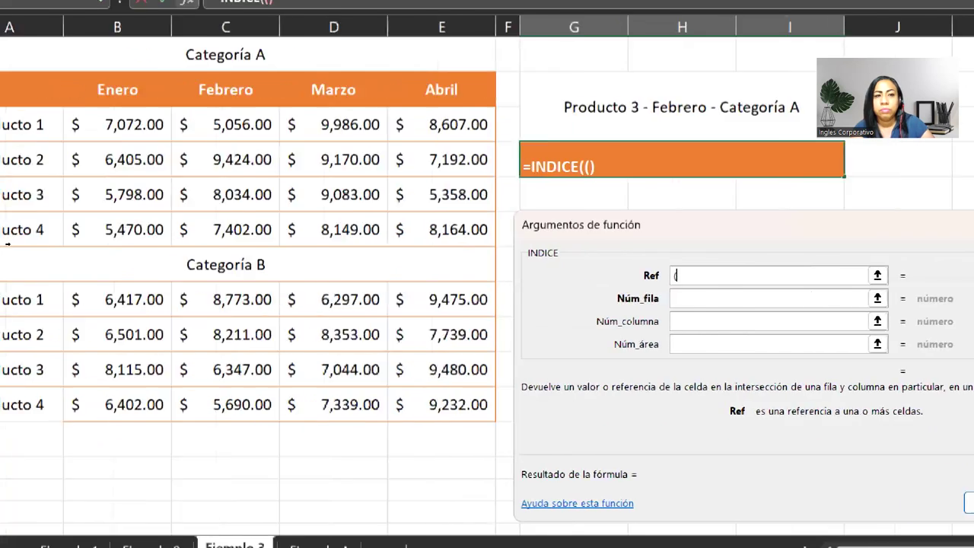
pyautogui.moveTo(122, 89); pyautogui.dragTo(345, 285)
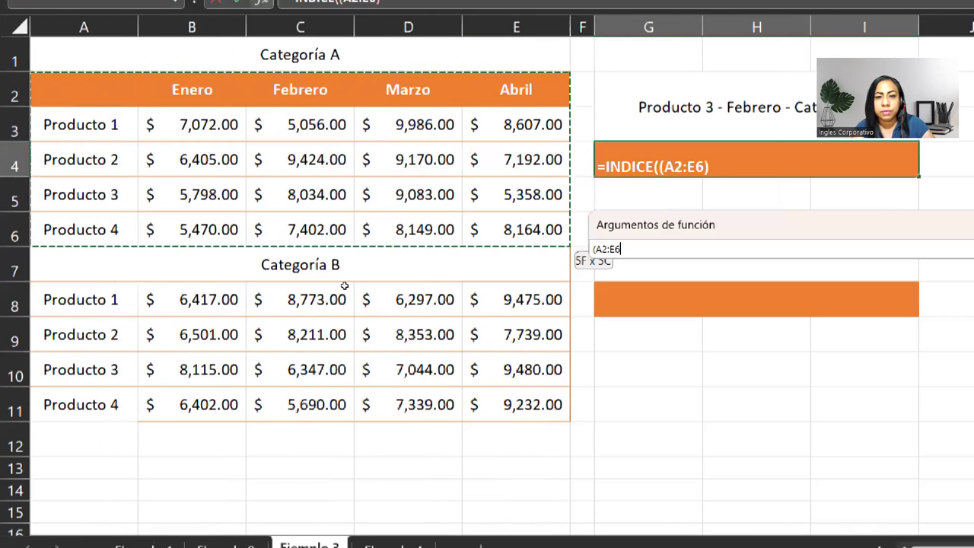
pyautogui.write(';')
pyautogui.moveTo(48, 304)
pyautogui.mouseDown()
pyautogui.moveTo(299, 338)
pyautogui.moveTo(345, 388)
pyautogui.mouseUp()
pyautogui.write(')')
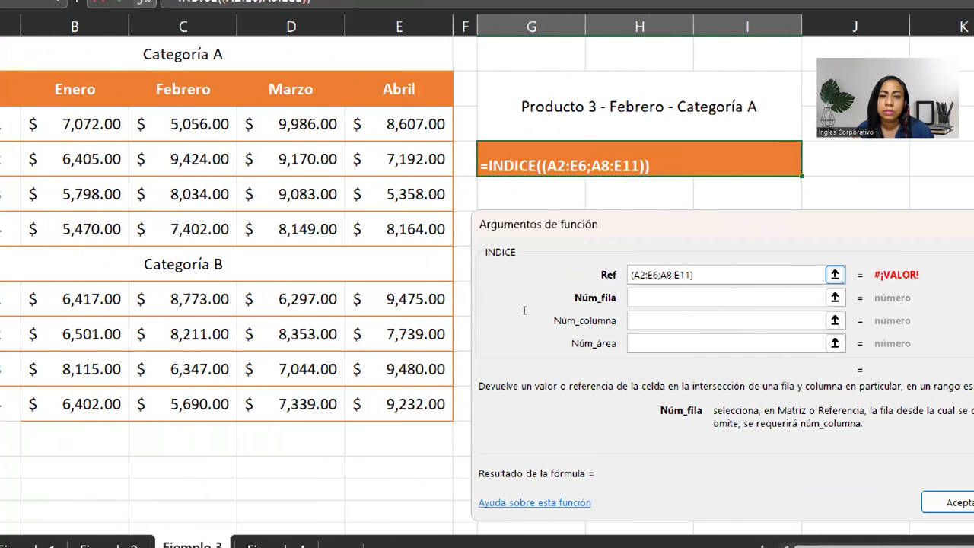
pyautogui.hotkey('shift', 'Tab')
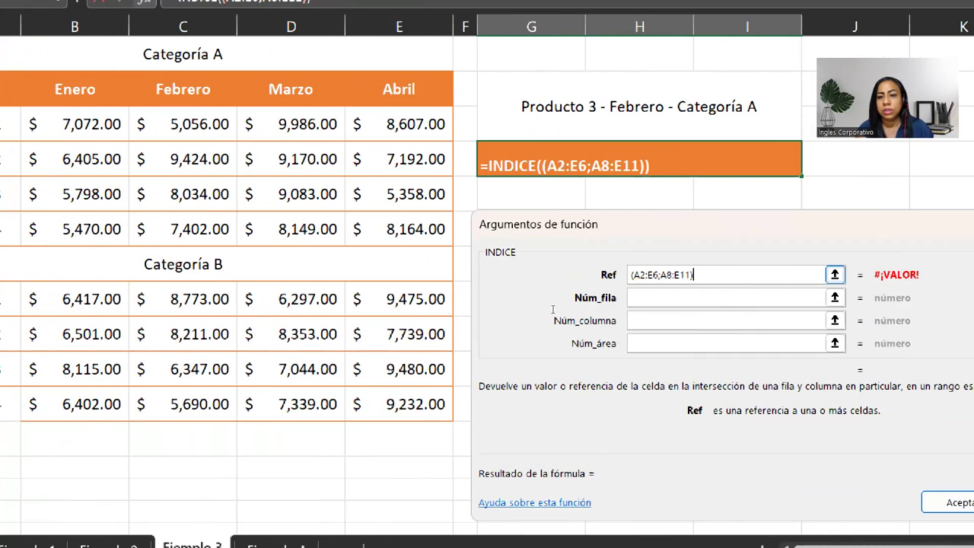
pyautogui.hotkey('shift', 'Home')
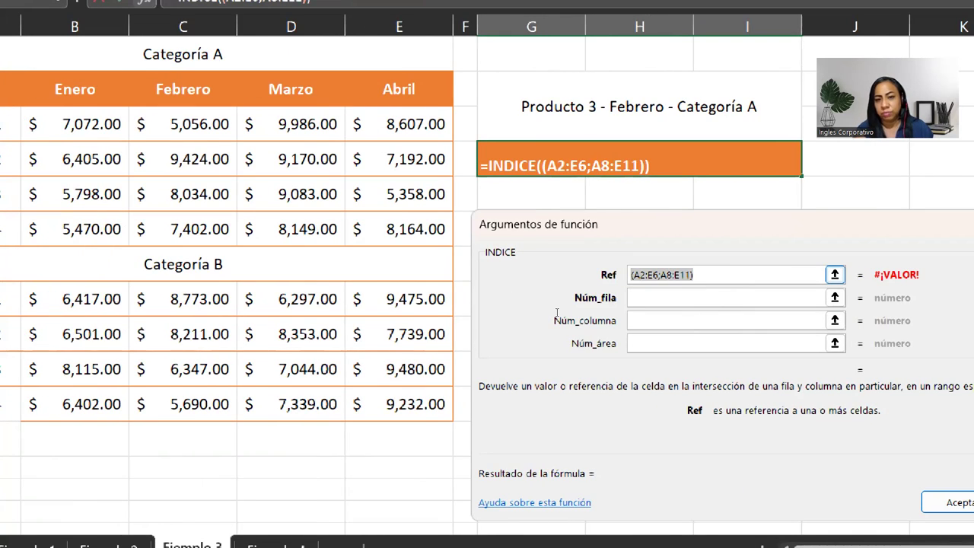
pyautogui.press('Delete')
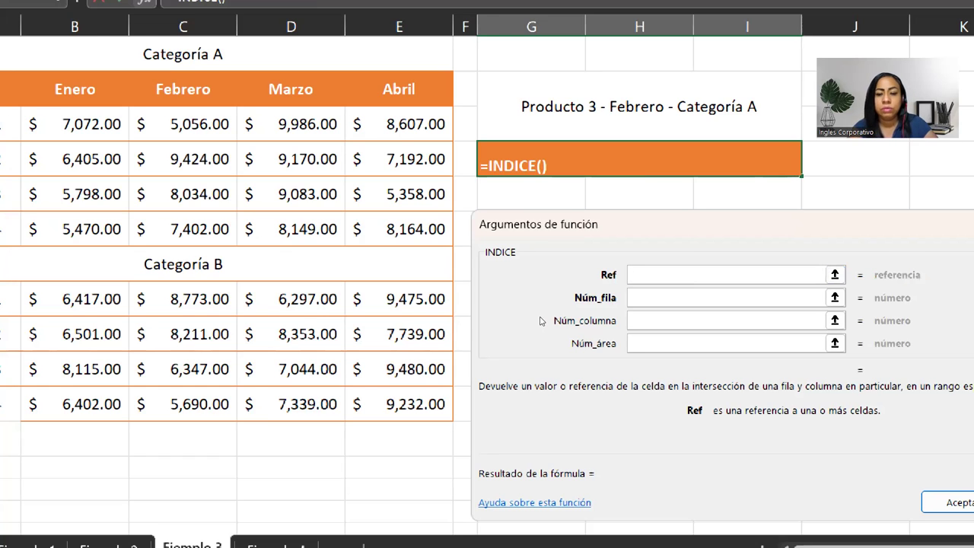
# Enter the Ref argument as two areas, (A3:E6 and A8:E11, separated by a semicolon
pyautogui.write('(')
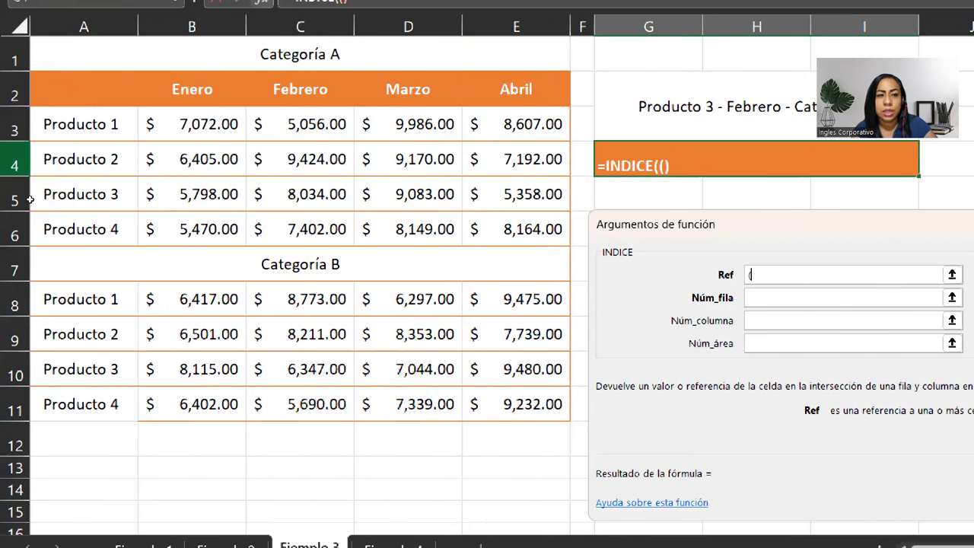
pyautogui.click(83, 89)
pyautogui.moveTo(130, 200); pyautogui.dragTo(323, 281)
pyautogui.moveTo(84, 124); pyautogui.dragTo(359, 277)
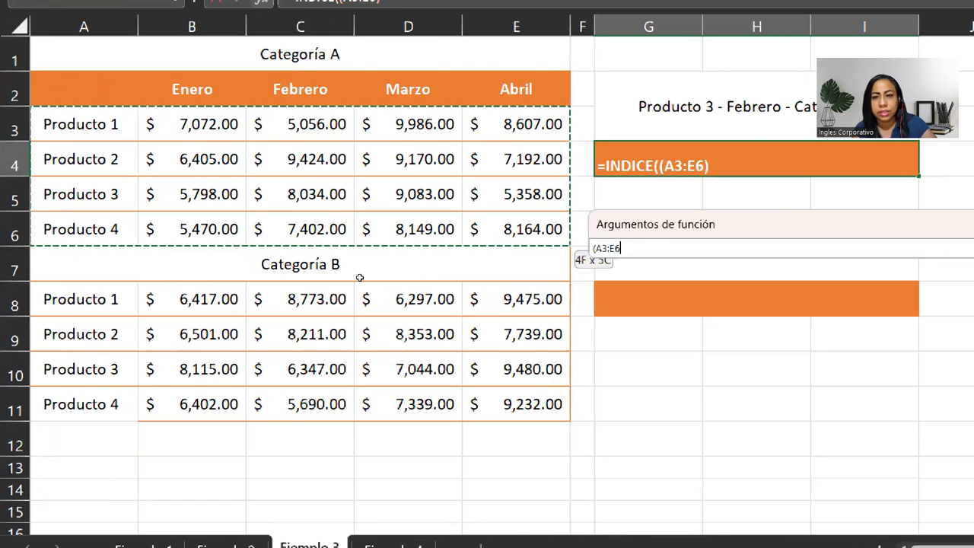
pyautogui.moveTo(359, 277); pyautogui.dragTo(359, 277)
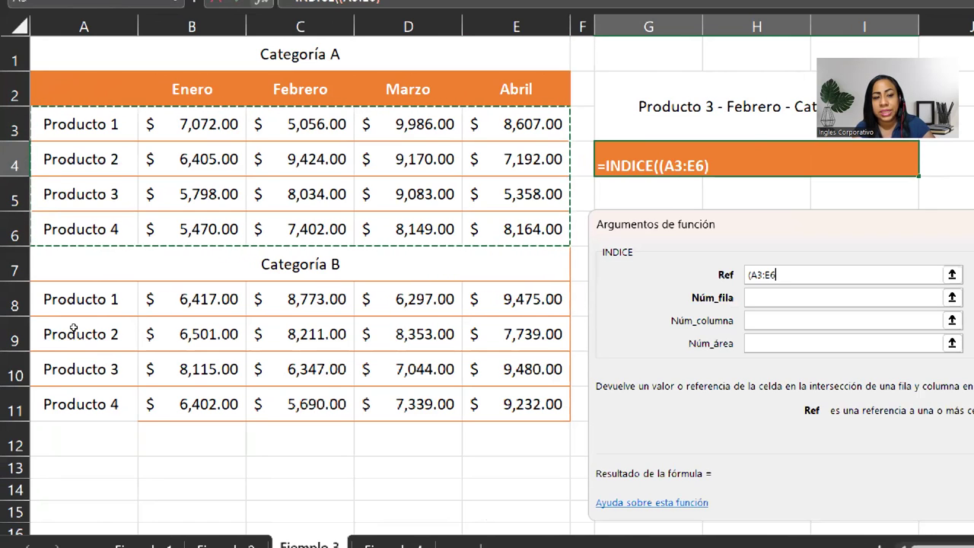
pyautogui.moveTo(73, 299); pyautogui.dragTo(321, 403)
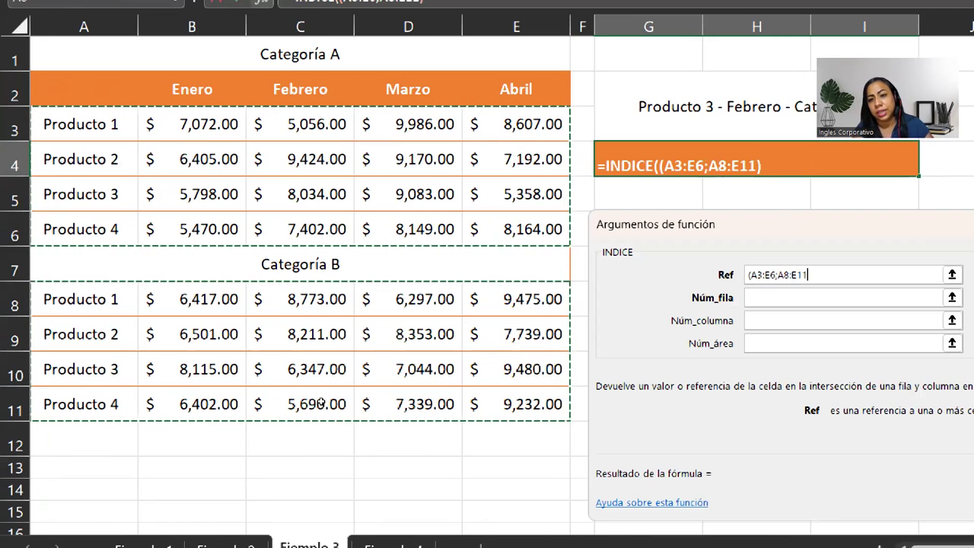
pyautogui.press('Tab')
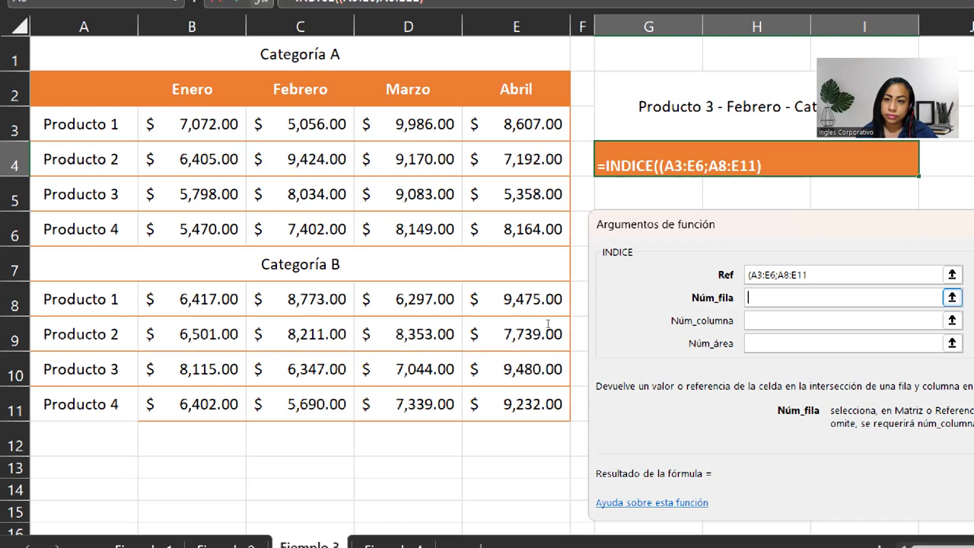
# Add the closing parenthesis so Ref reads (A3:E6;A8:E11), leaving the other arguments empty
pyautogui.hotkey('shift', 'Tab')
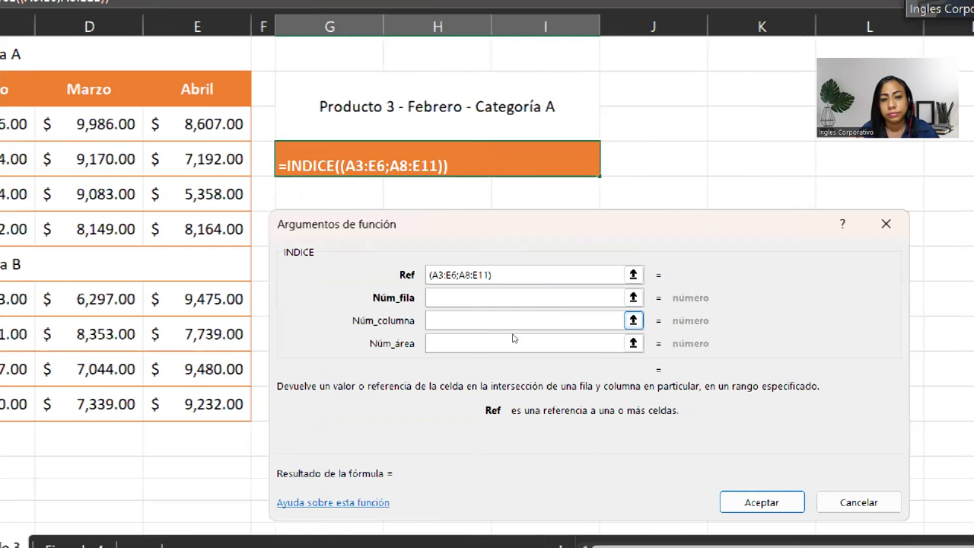
pyautogui.press('Tab')
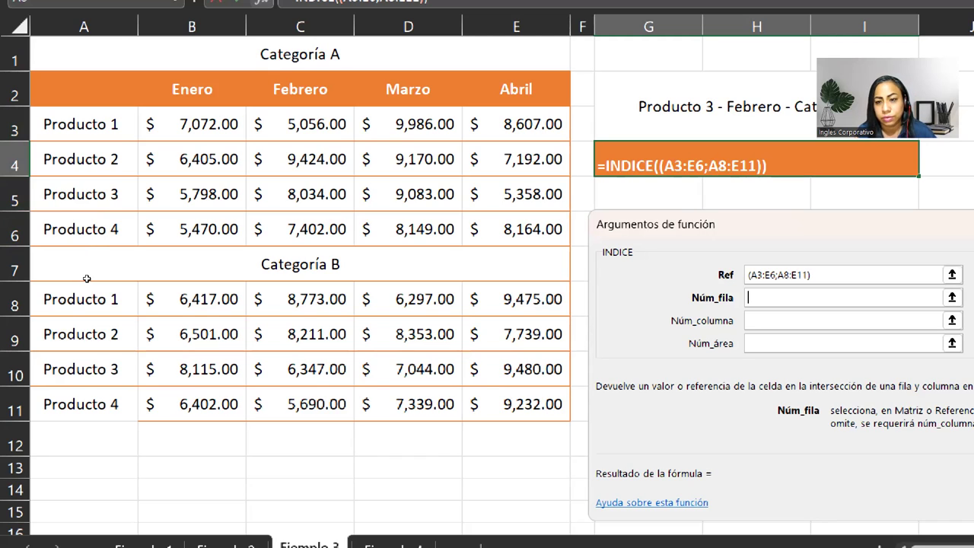
pyautogui.press('Tab')
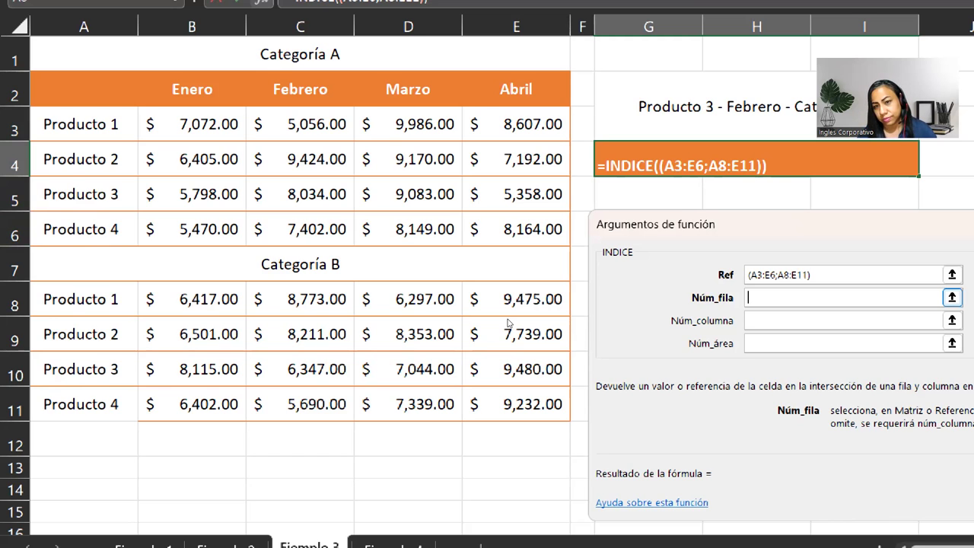
# Enter 3 for Núm_fila and 3 for Núm_columna in the INDICE arguments
pyautogui.write('3')
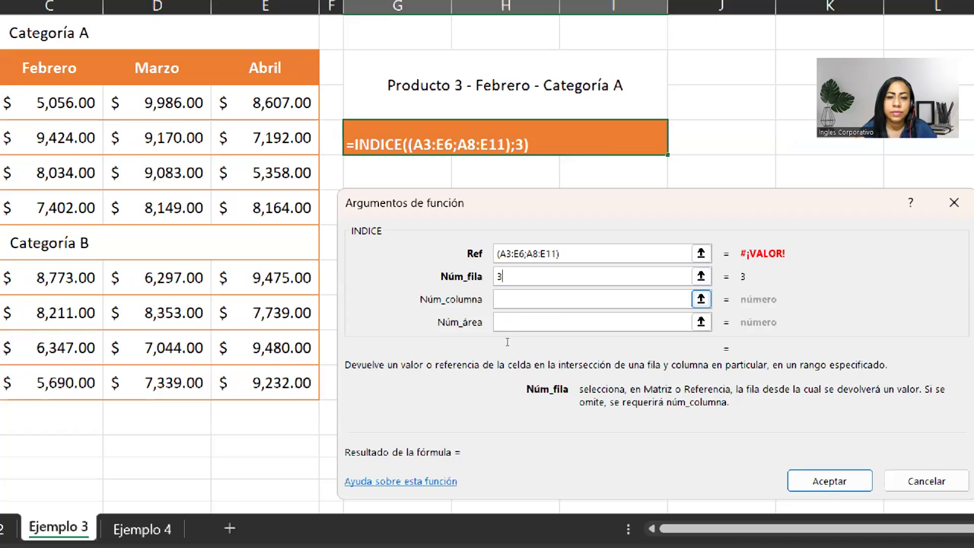
pyautogui.press('Tab')
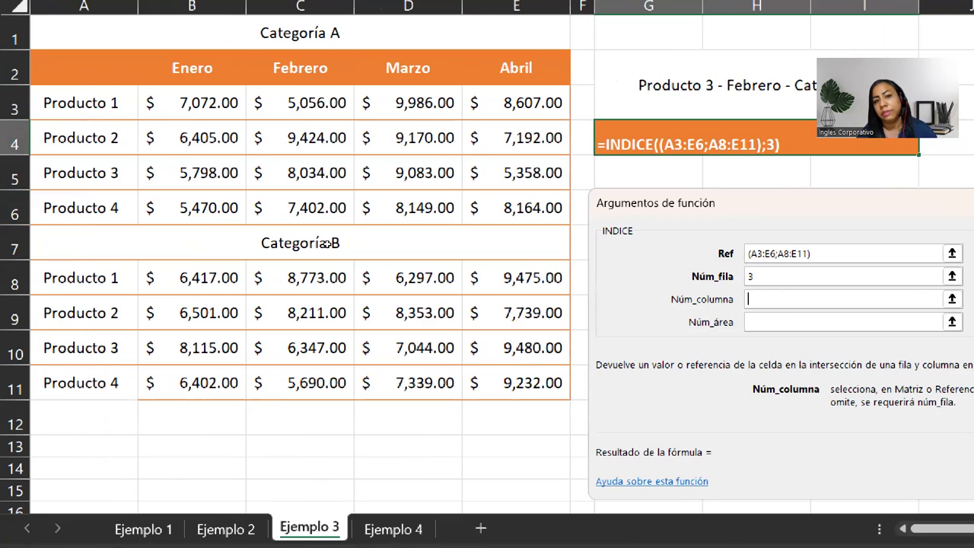
pyautogui.write('3')
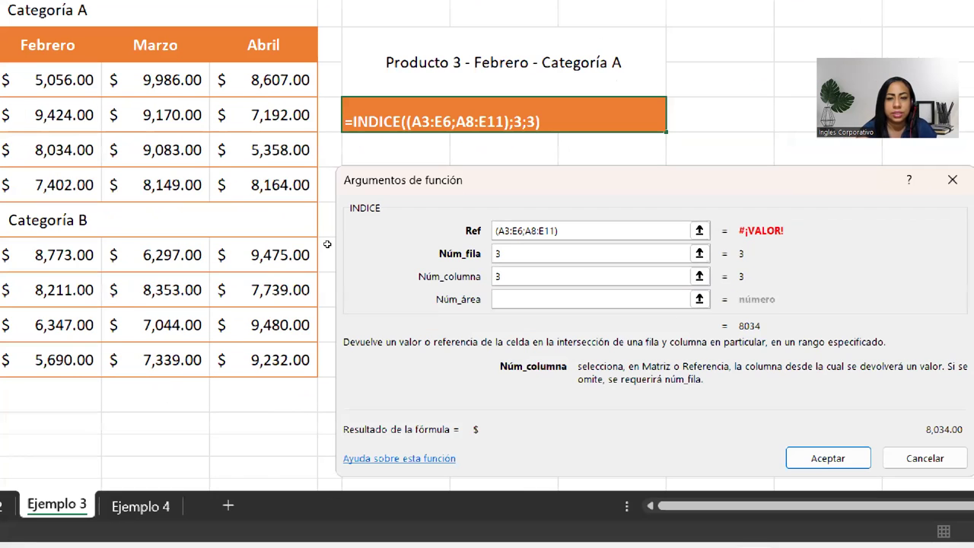
pyautogui.press('Tab')
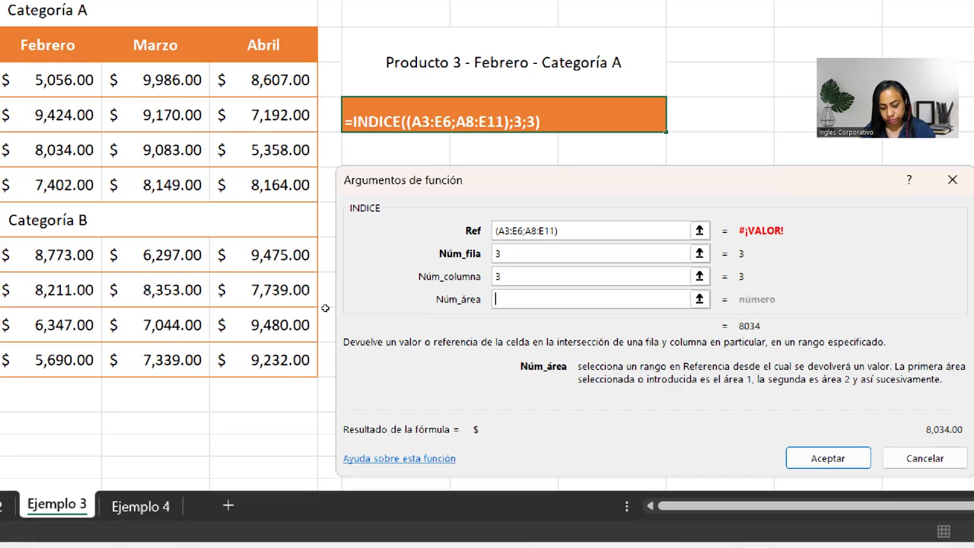
# Set Núm_área to 1 and accept, so G4 shows $8,034.00
pyautogui.write('1')
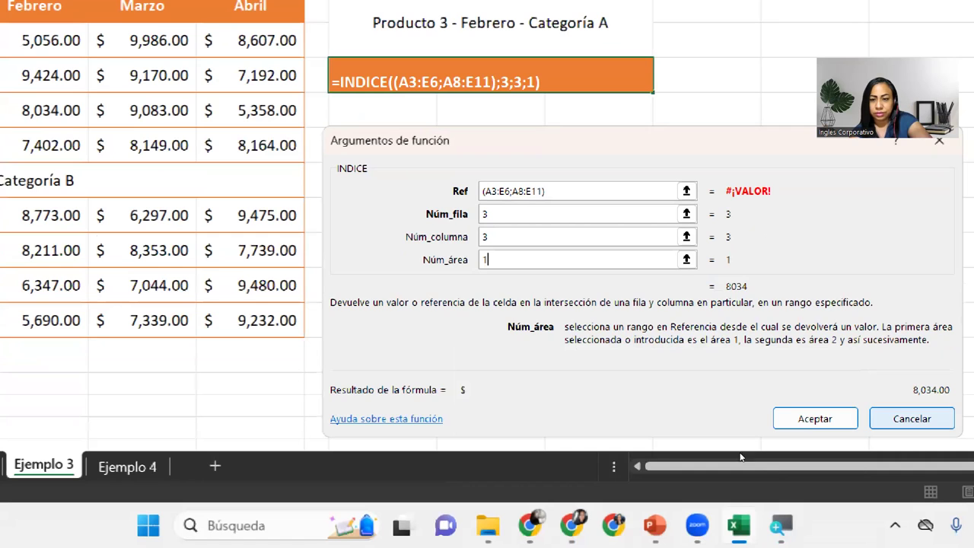
pyautogui.click(814, 418)
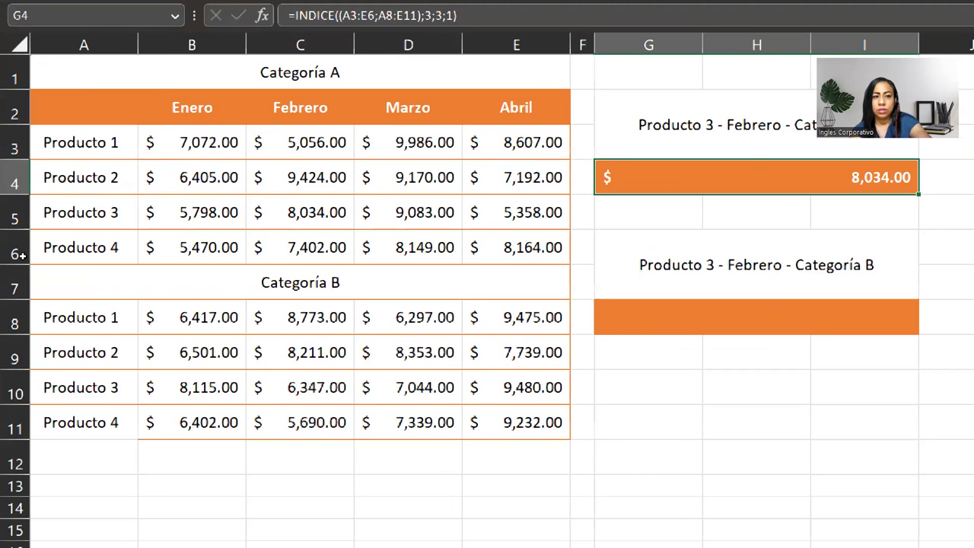
pyautogui.click(14, 218)
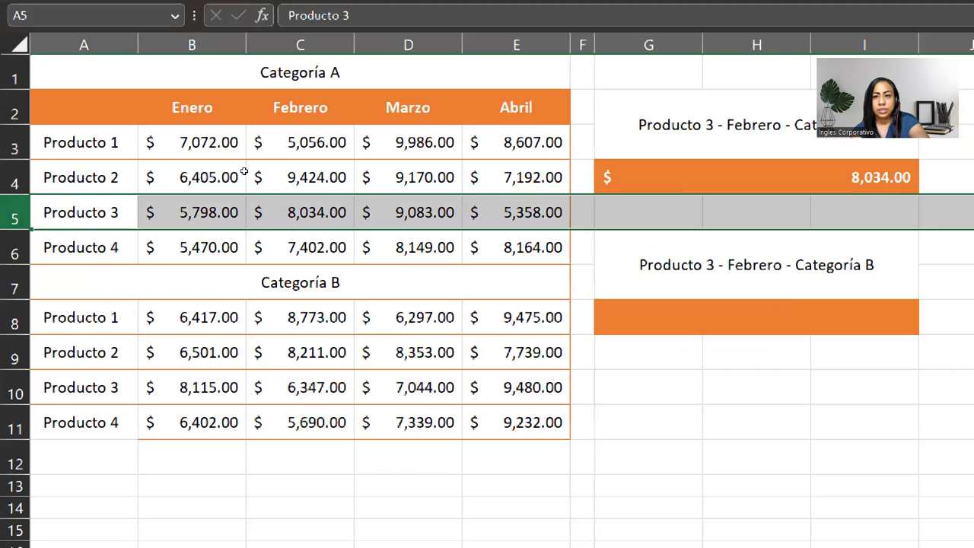
pyautogui.press('Right')
pyautogui.press('Right')
pyautogui.press('Up')
pyautogui.press('Up')
pyautogui.press('Up')
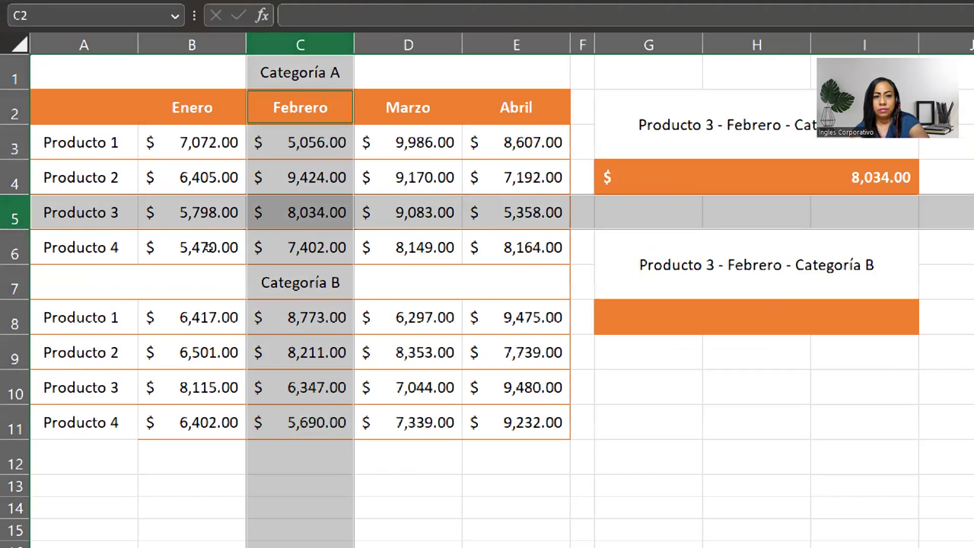
pyautogui.press('Up')
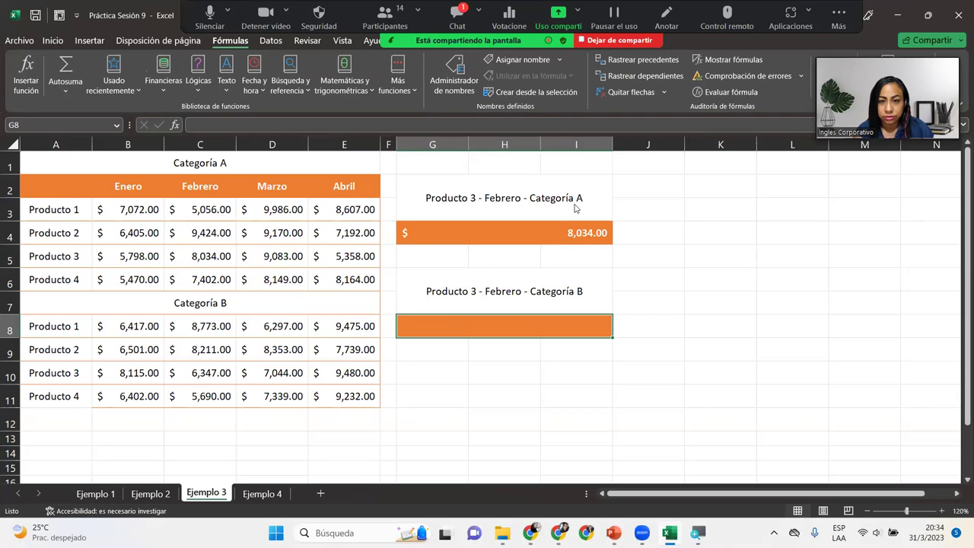
pyautogui.hotkey('alt', 'h')
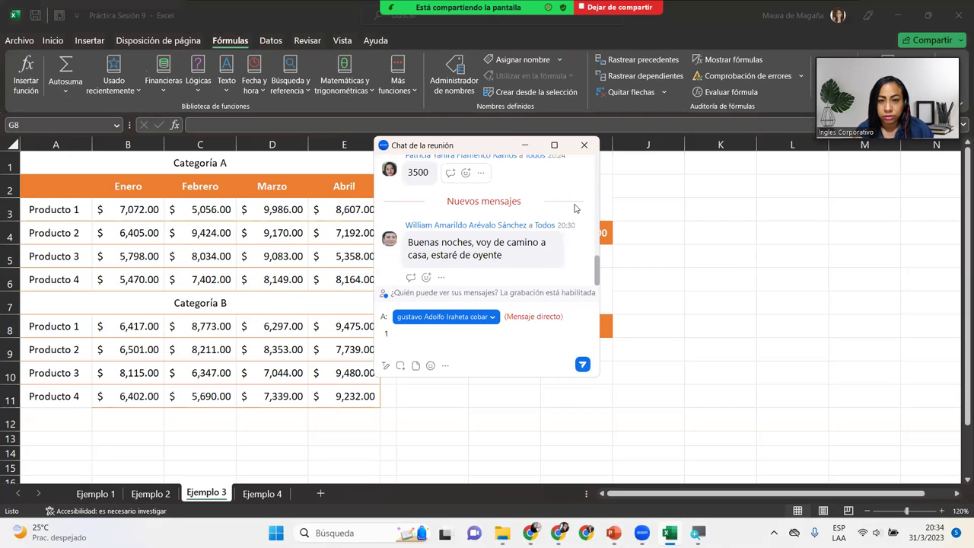
pyautogui.hotkey('alt', 'h')
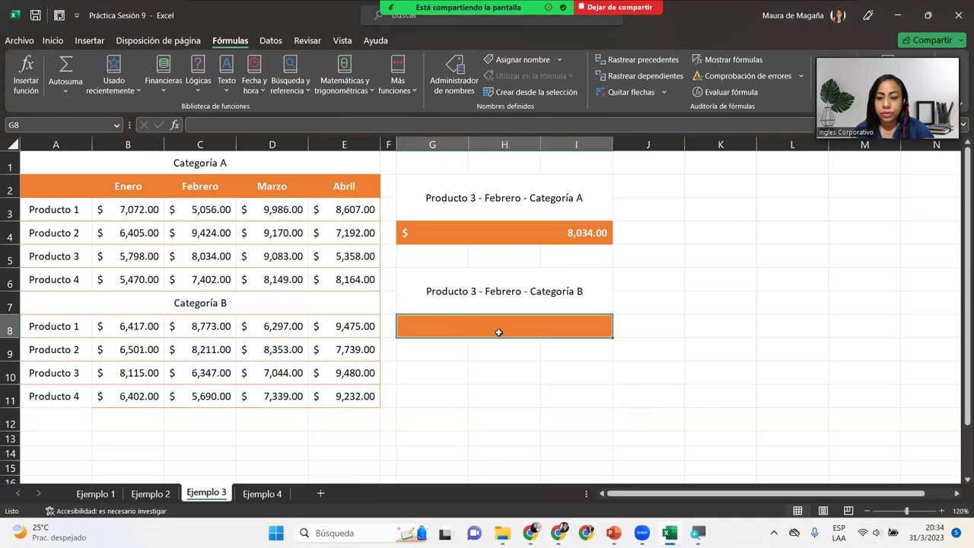
# Start =INDICE in G8 with ranges A3:E6 and A8:E11, separated and followed by semicolons
pyautogui.write('=')
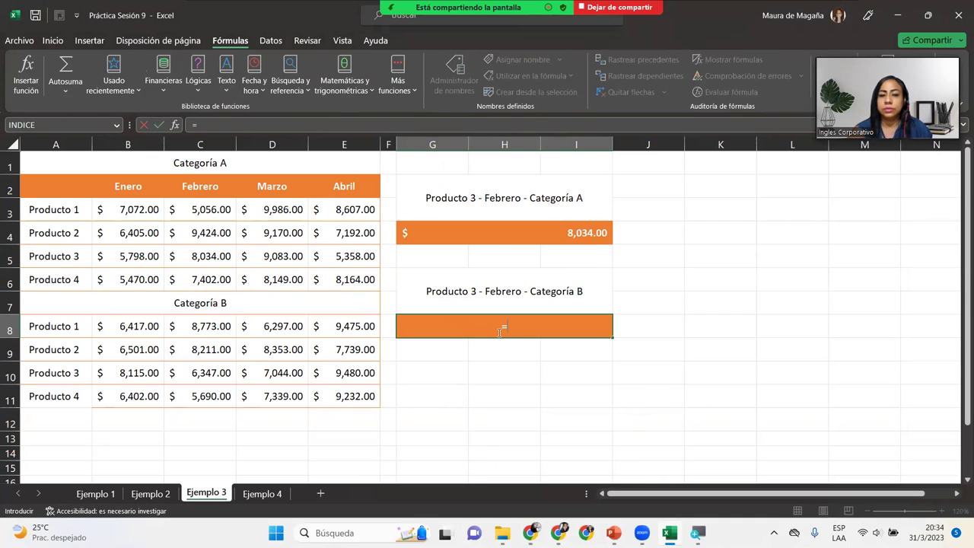
pyautogui.write('indi')
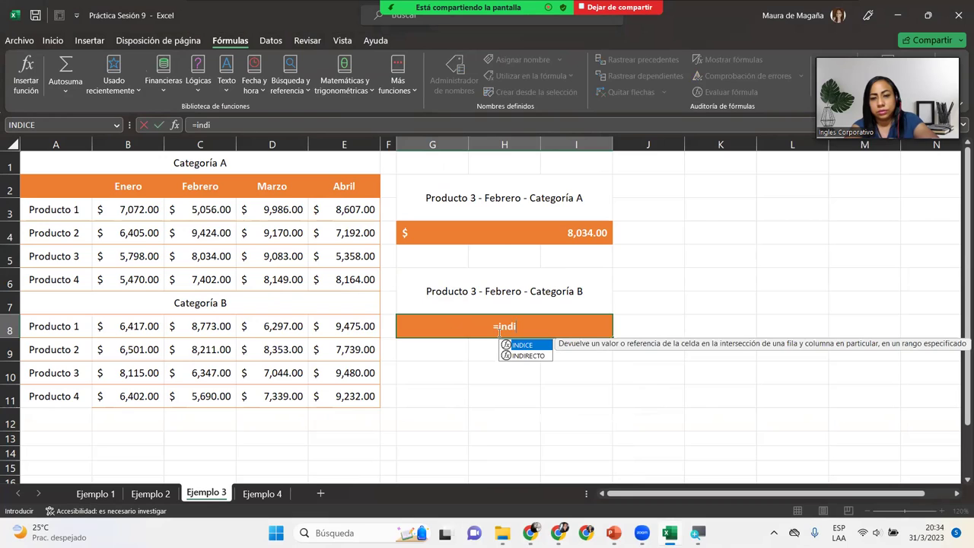
pyautogui.press('Tab')
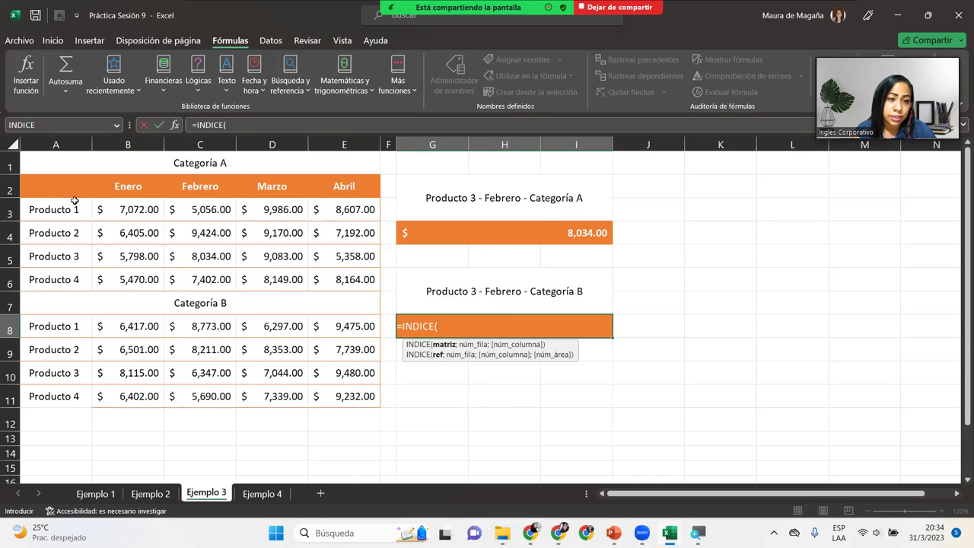
pyautogui.moveTo(65, 206); pyautogui.dragTo(355, 278)
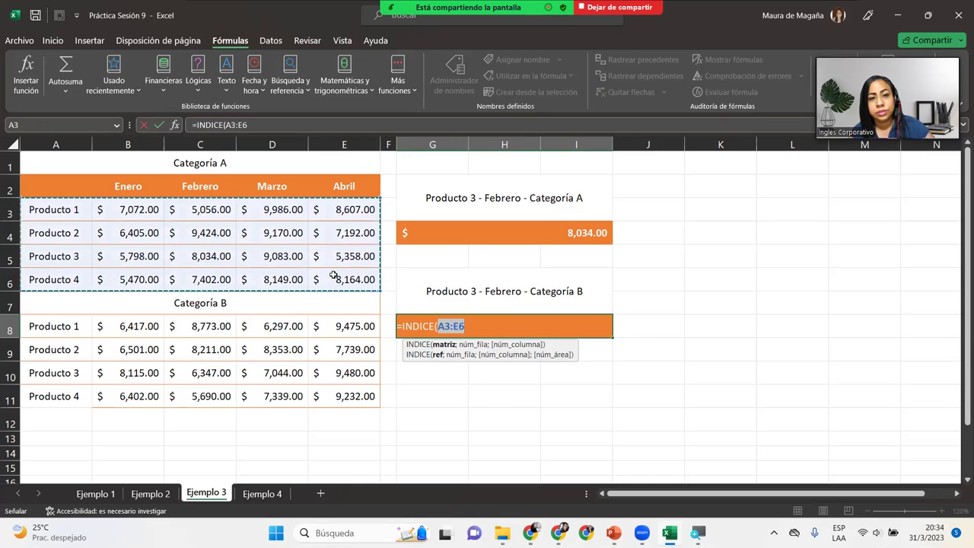
pyautogui.write(';')
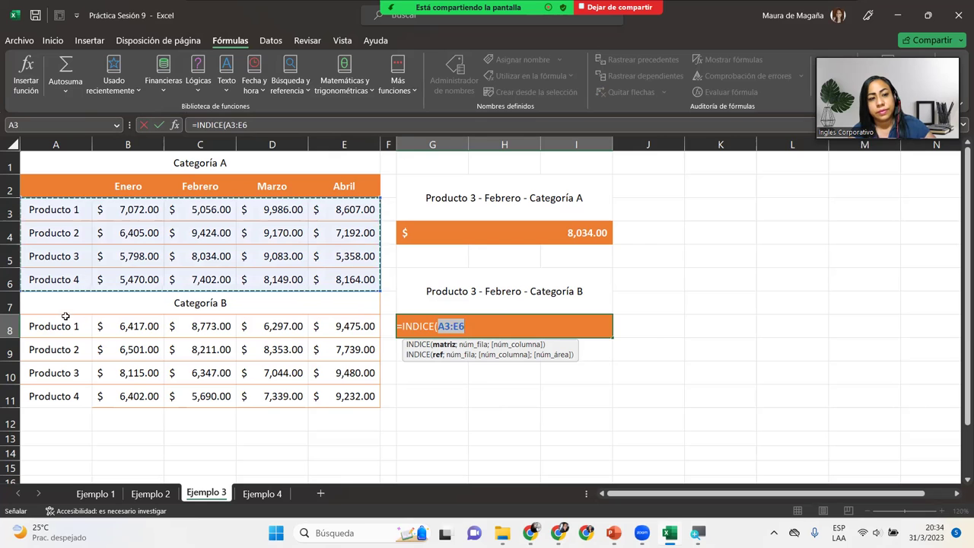
pyautogui.moveTo(65, 326)
pyautogui.mouseDown()
pyautogui.moveTo(230, 336)
pyautogui.moveTo(348, 373)
pyautogui.mouseUp()
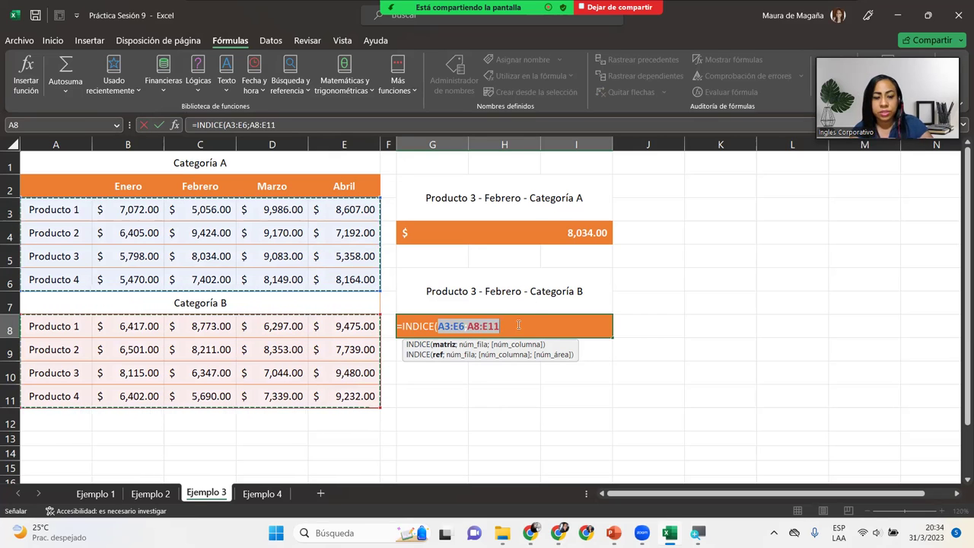
pyautogui.write(';')
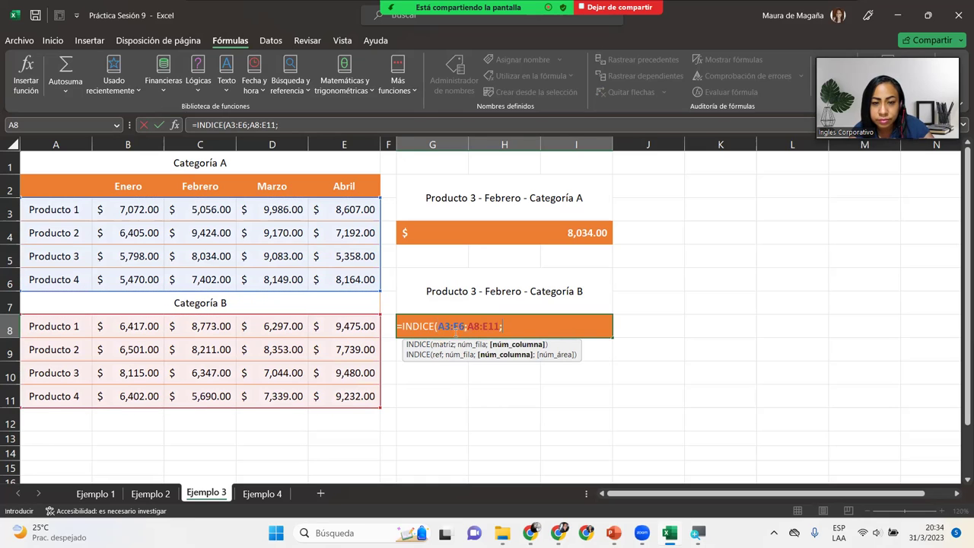
pyautogui.press('F2')
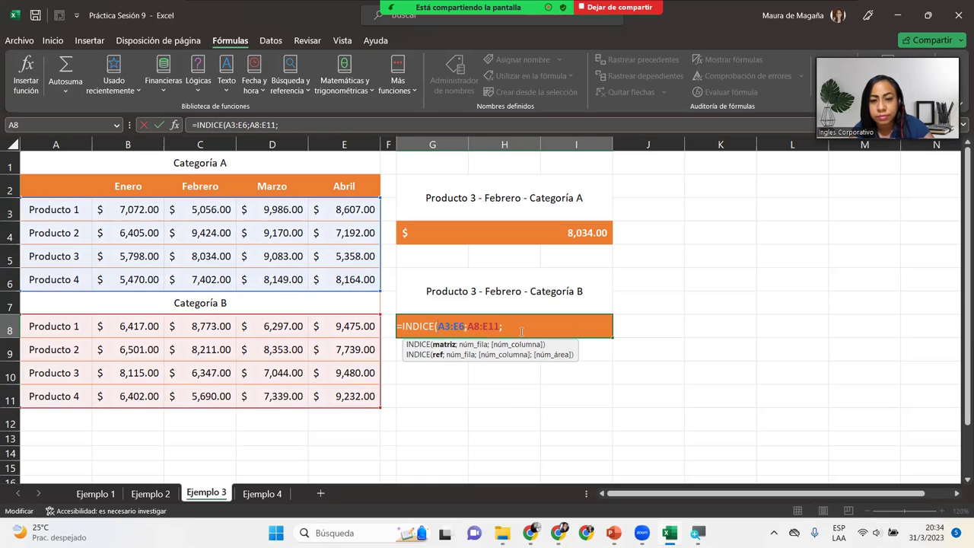
# Wrap both ranges in parentheses so the formula reads =INDICE((A3:E6;A8:E11);
pyautogui.click(522, 330)
pyautogui.click(498, 325)
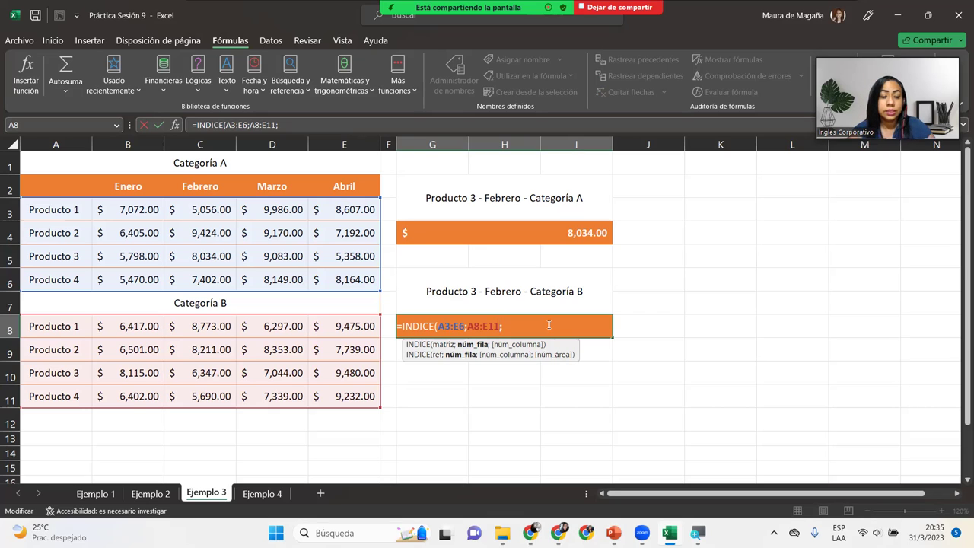
pyautogui.write(')')
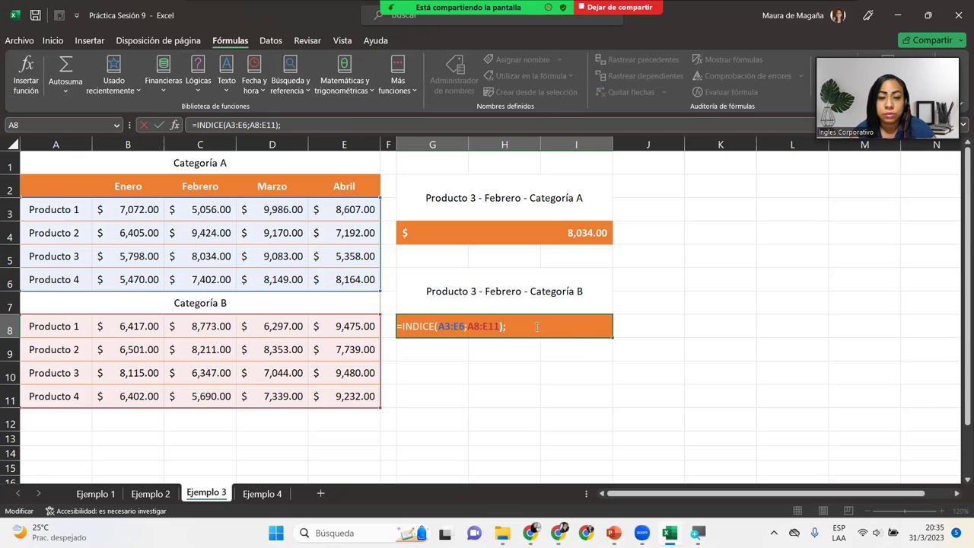
pyautogui.click(439, 326)
pyautogui.write('(')
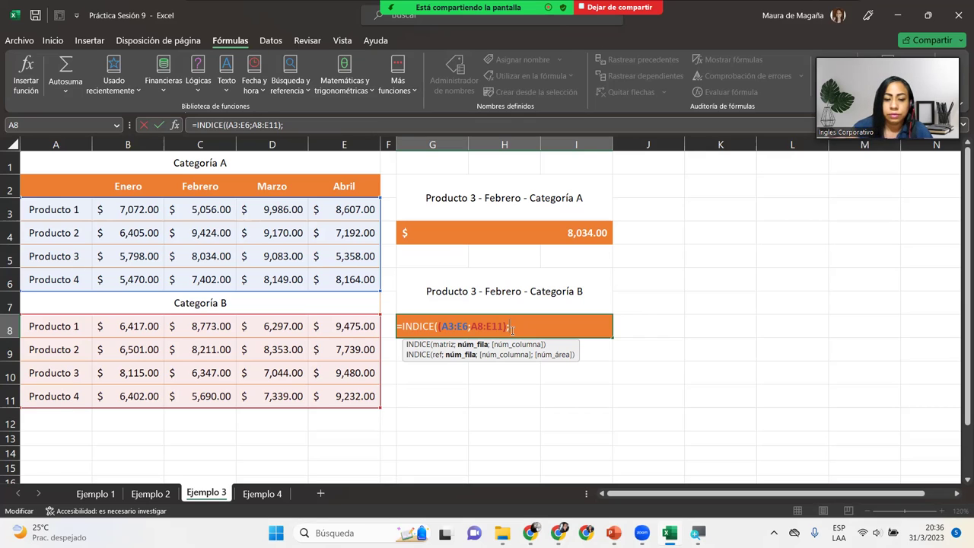
# Finish the G8 formula with 3;3;2) and enter it, showing $6,347.00
pyautogui.write('3')
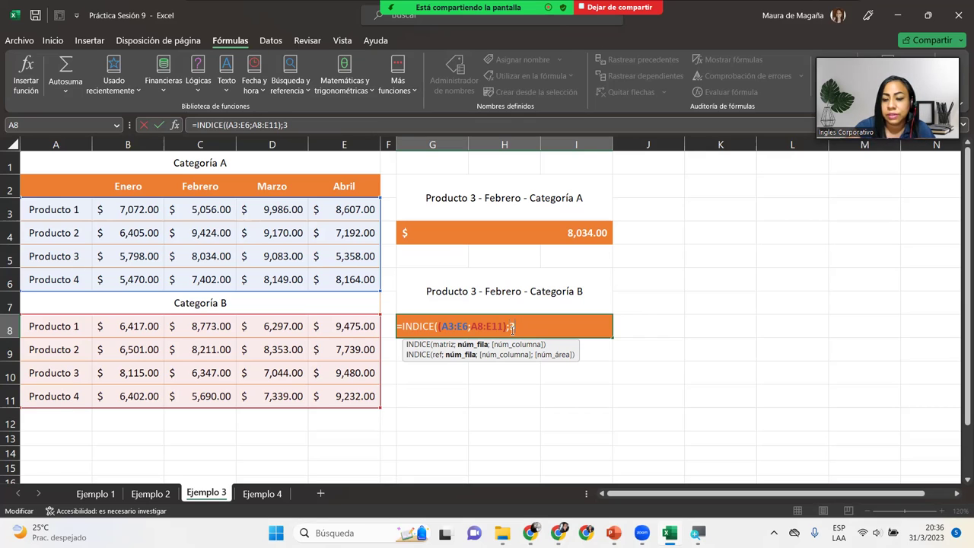
pyautogui.write(';')
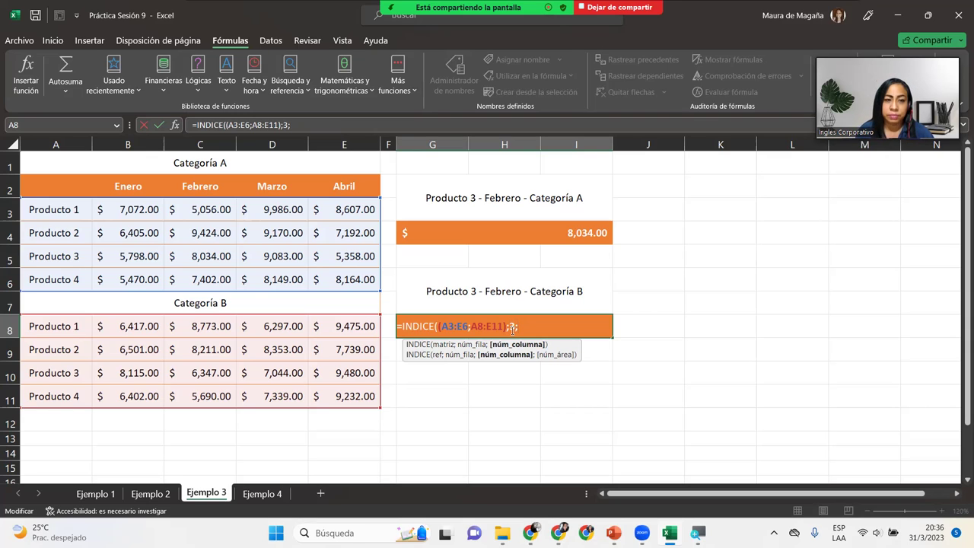
pyautogui.write('3')
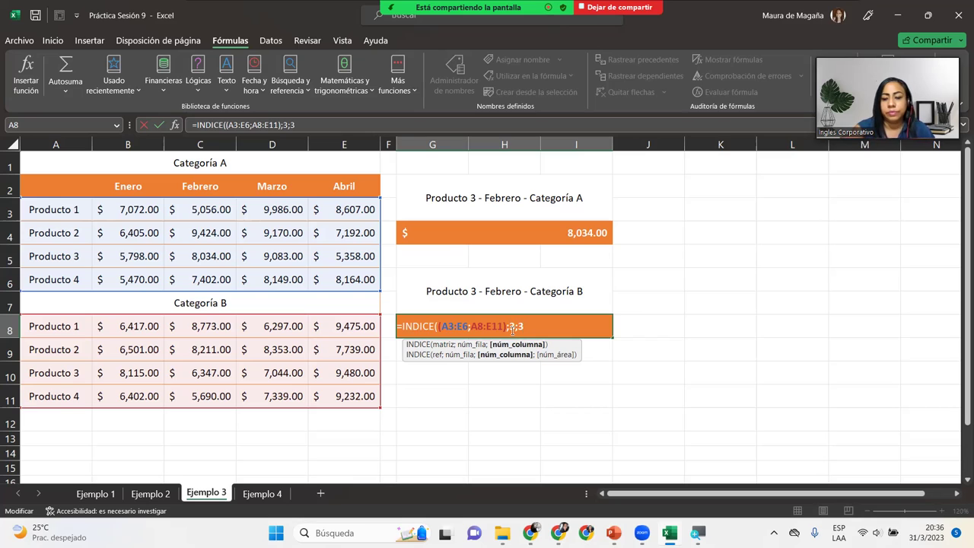
pyautogui.write(';')
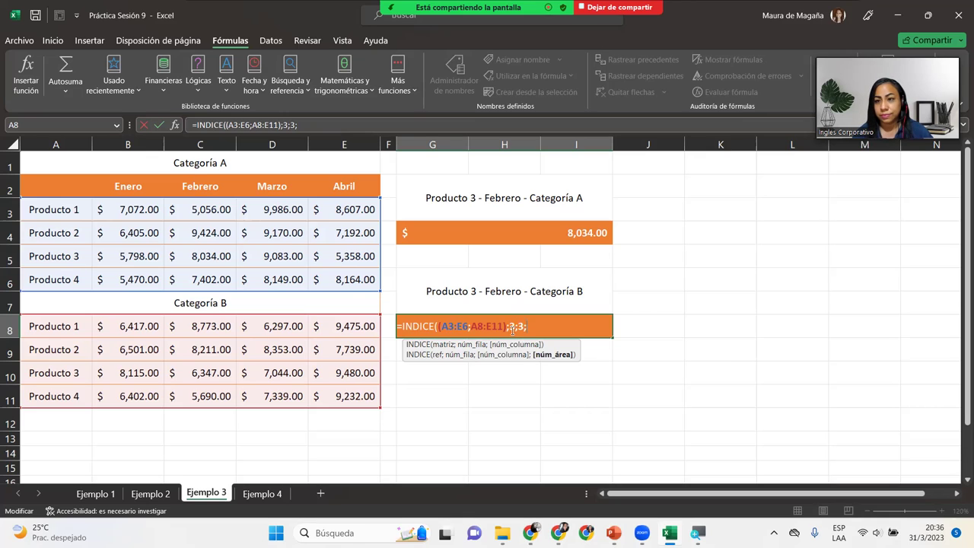
pyautogui.write('2')
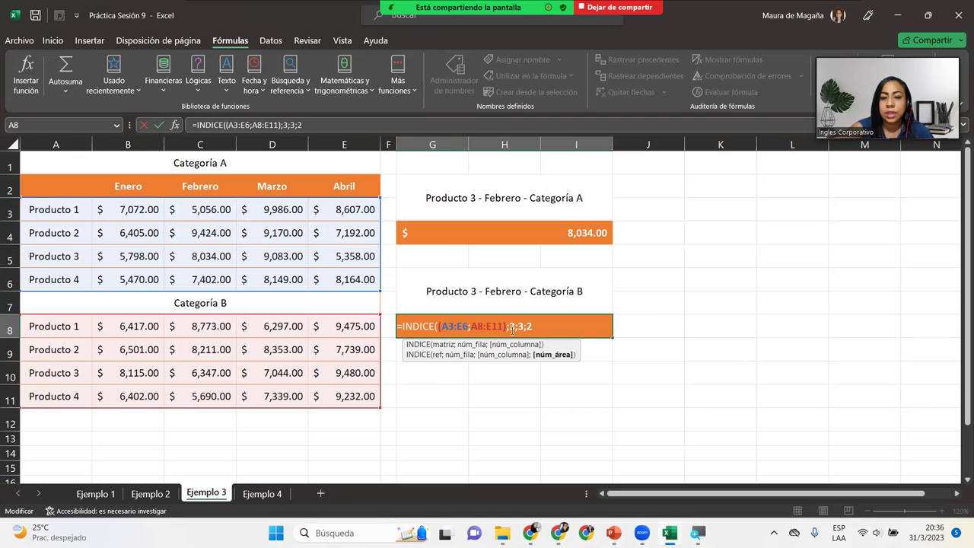
pyautogui.write(')')
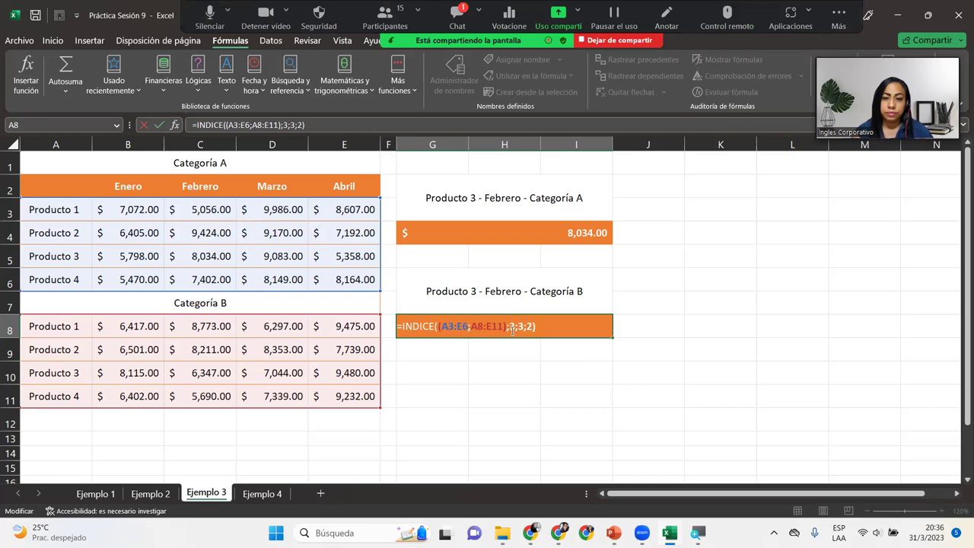
pyautogui.press('Return')
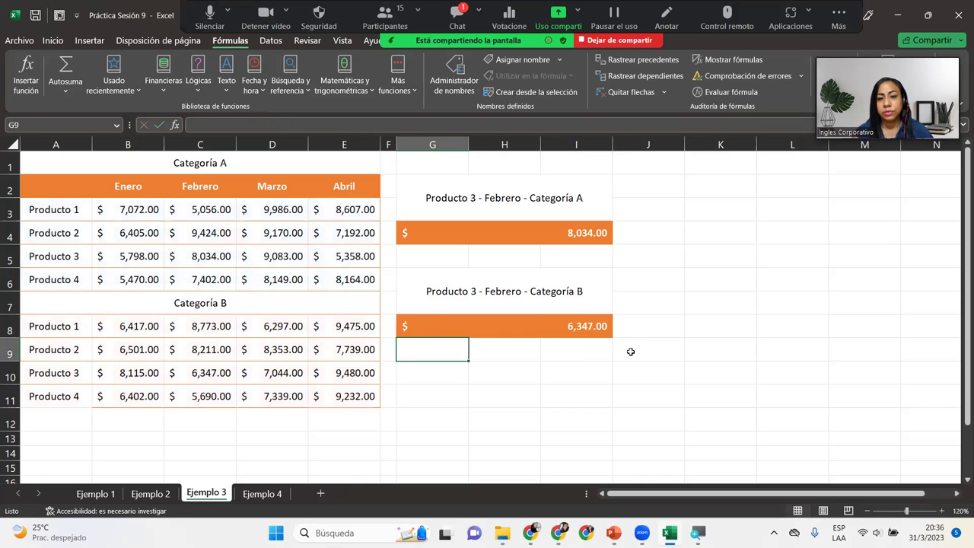
# Highlight Categoría B's Producto 3 row, the Febrero column, and their 6,347.00 intersection
pyautogui.click(10, 373)
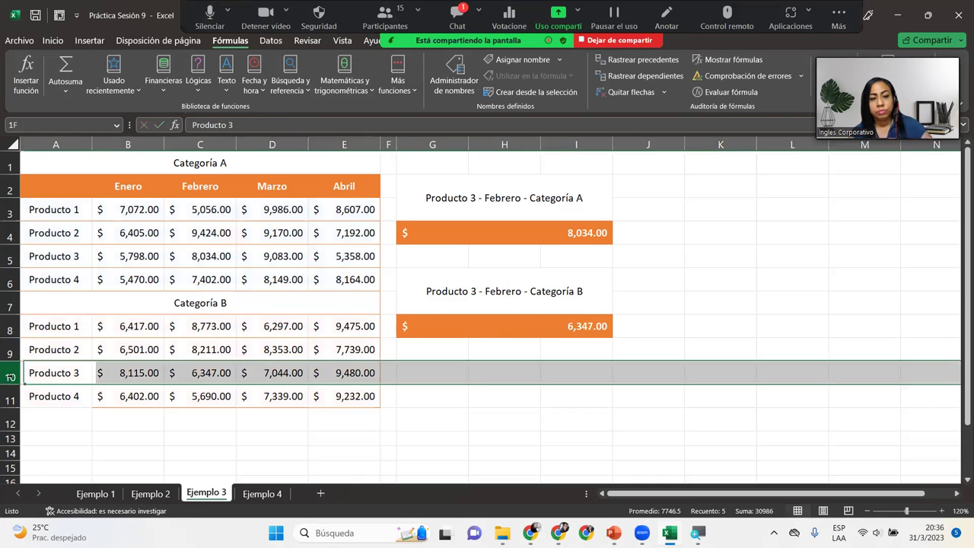
pyautogui.keyDown('ctrl'); pyautogui.click(212, 142); pyautogui.keyUp('ctrl')
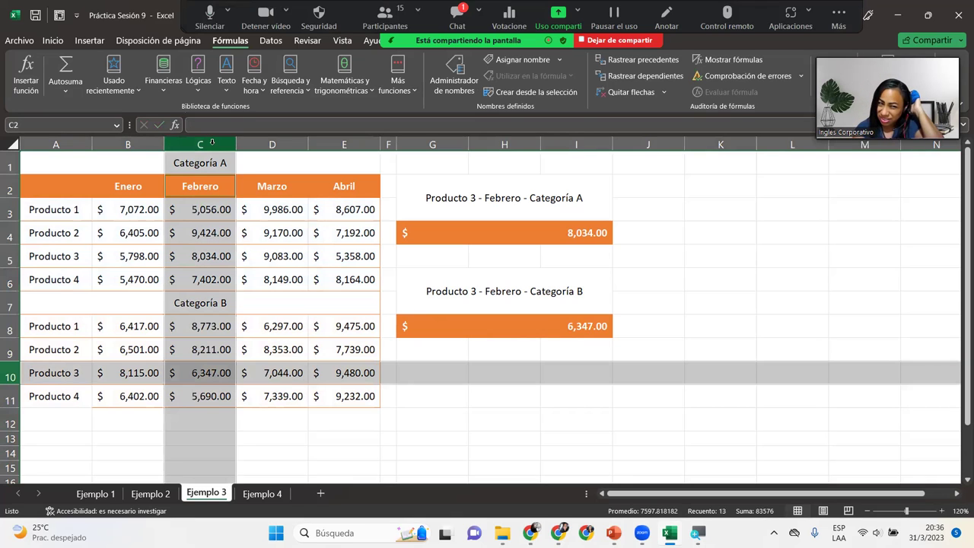
pyautogui.keyDown('ctrl'); pyautogui.click(211, 378); pyautogui.keyUp('ctrl')
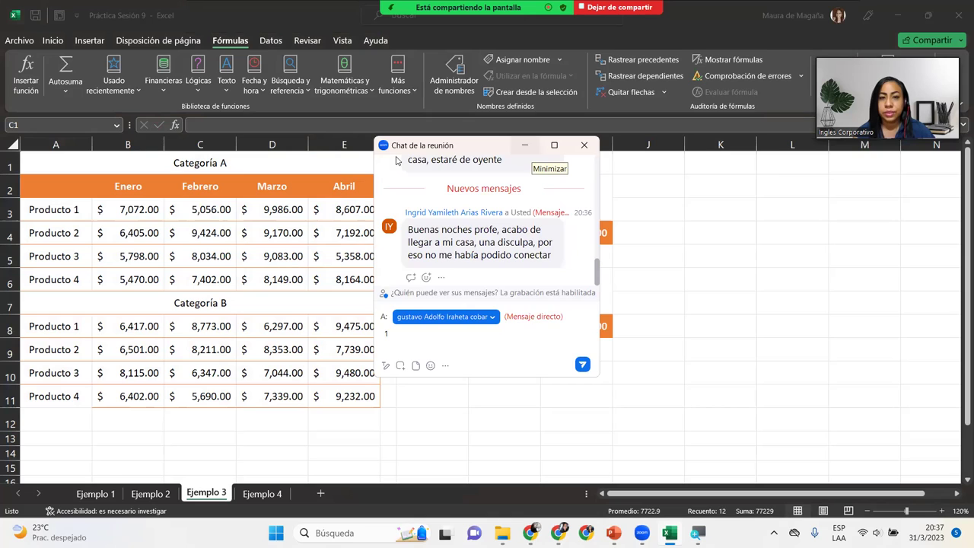
# Close the meeting chat and return to the Ejemplo 3 sheet
pyautogui.click(540, 324)
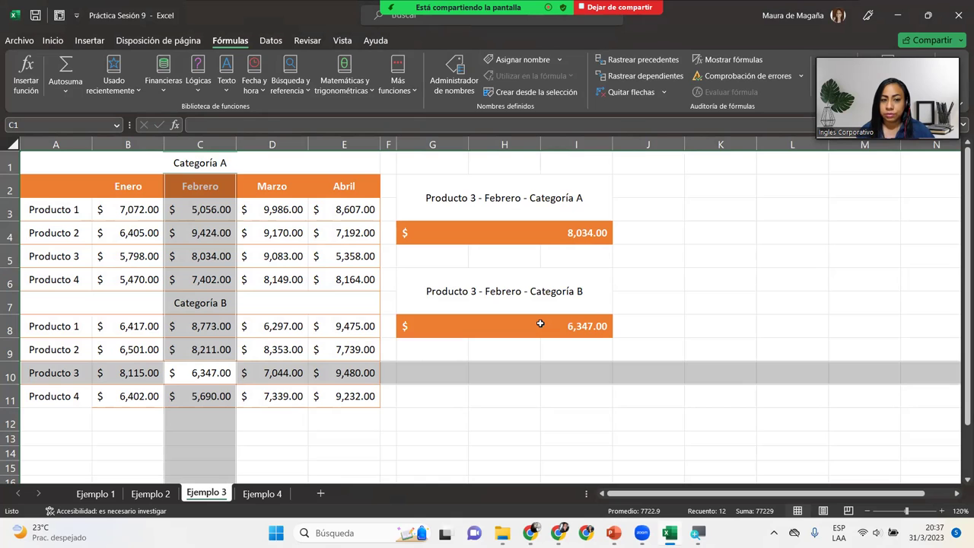
# Inspect G8's INDICE formula, then switch to the Ejemplo 4 sheet
pyautogui.doubleClick(540, 323)
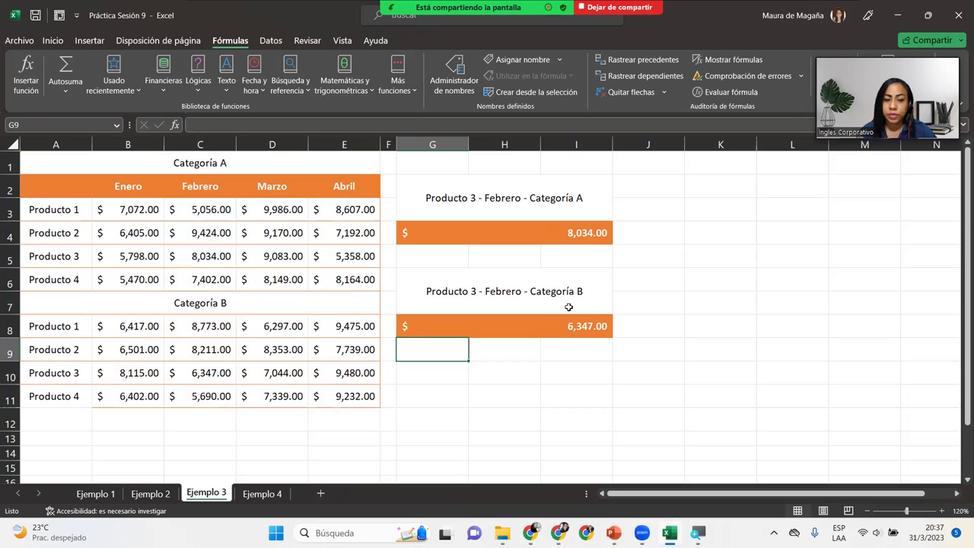
pyautogui.click(252, 499)
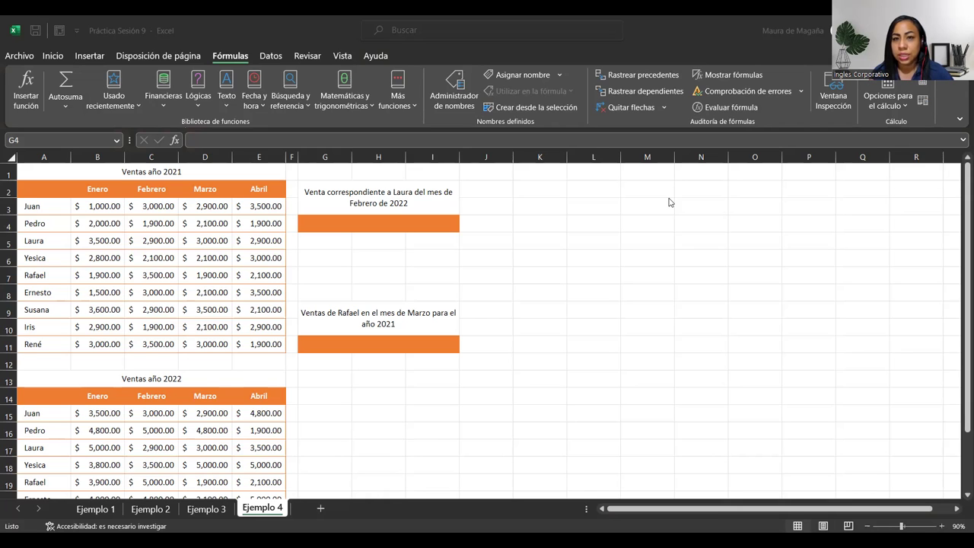
pyautogui.hotkey('alt', 'Tab')
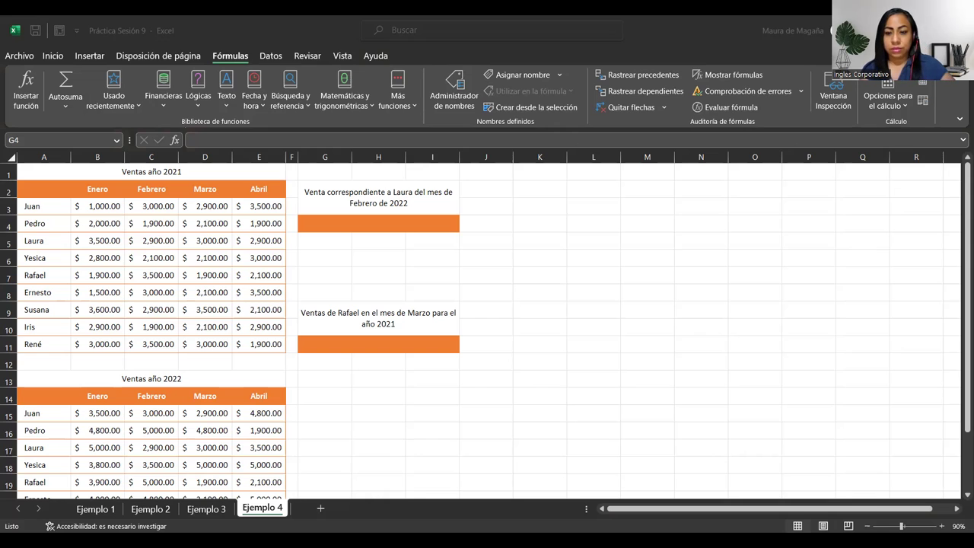
pyautogui.hotkey('alt', 'Tab')
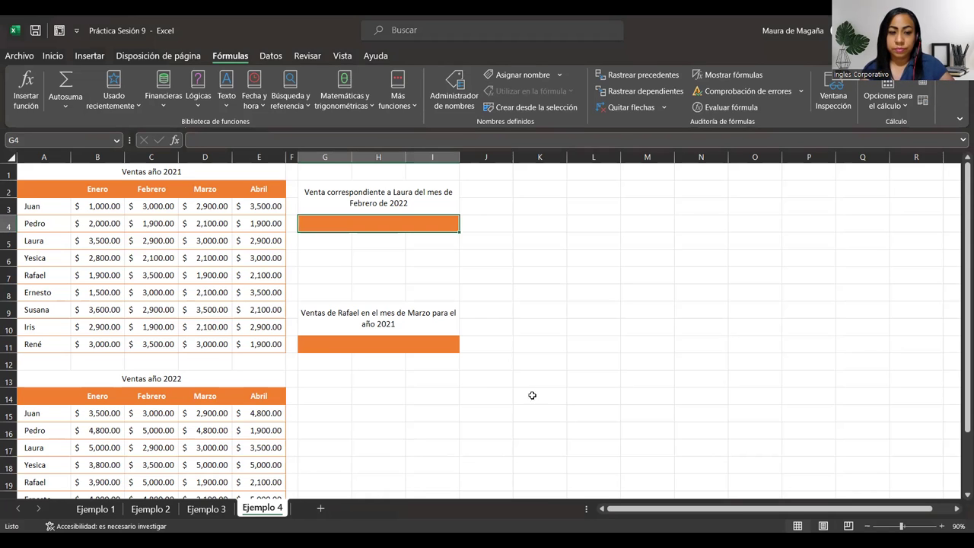
pyautogui.click(53, 58)
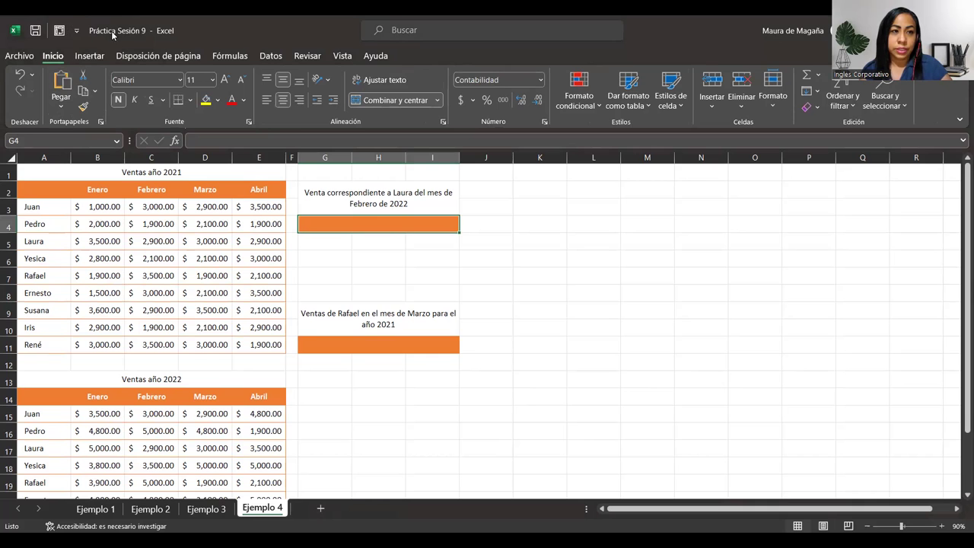
pyautogui.click(76, 31)
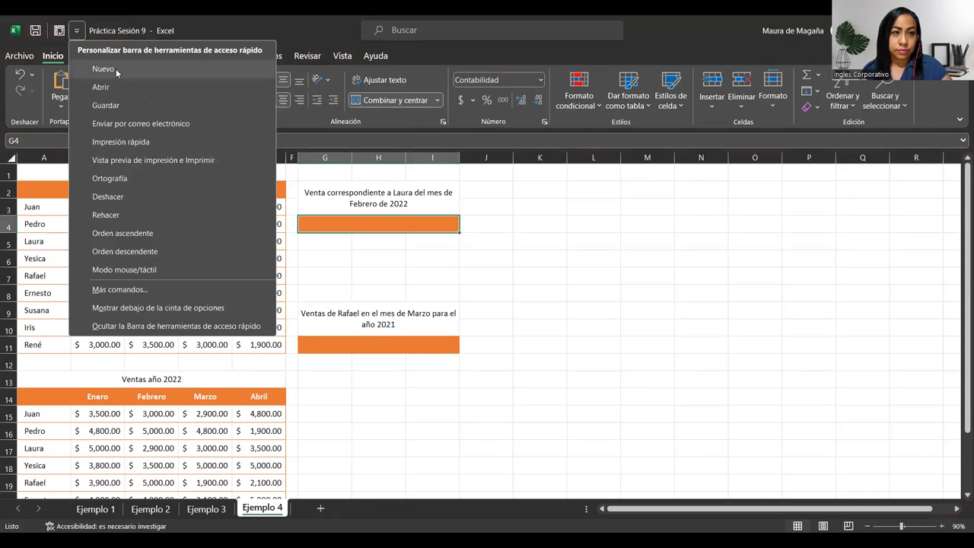
pyautogui.click(117, 70)
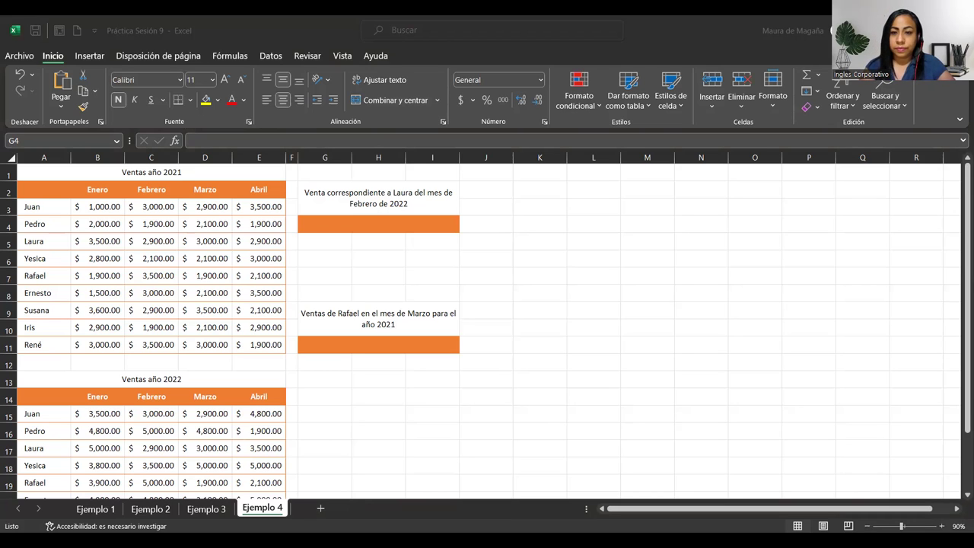
pyautogui.write('=')
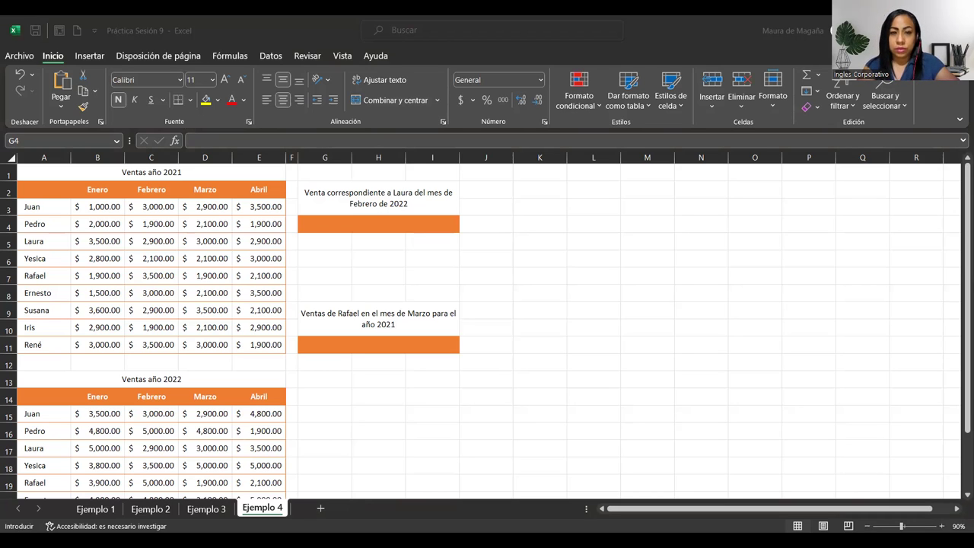
pyautogui.press('Escape')
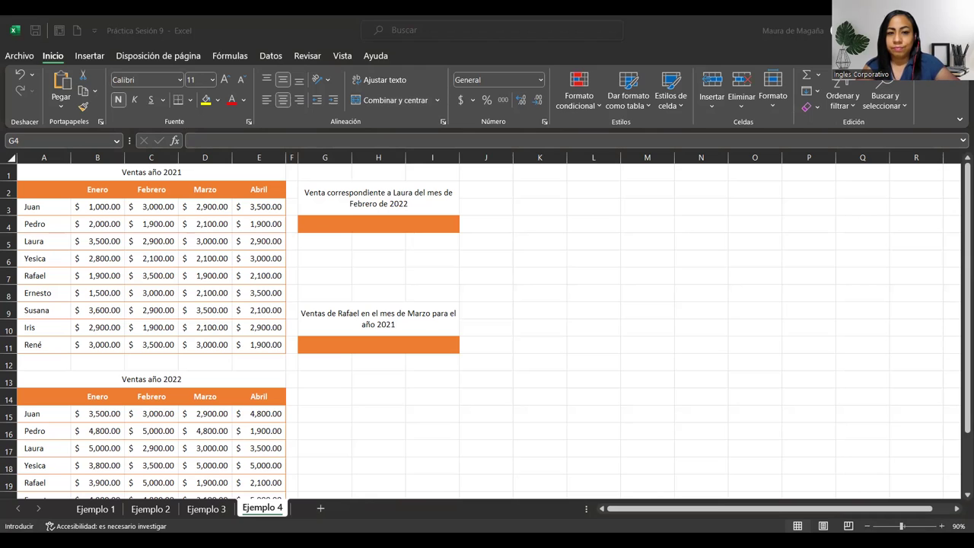
pyautogui.press('Escape')
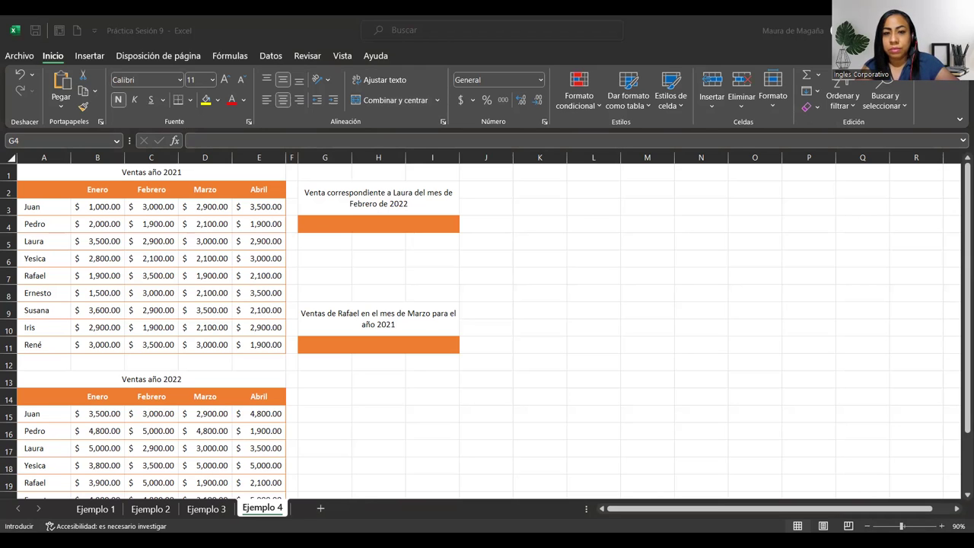
pyautogui.press('Escape')
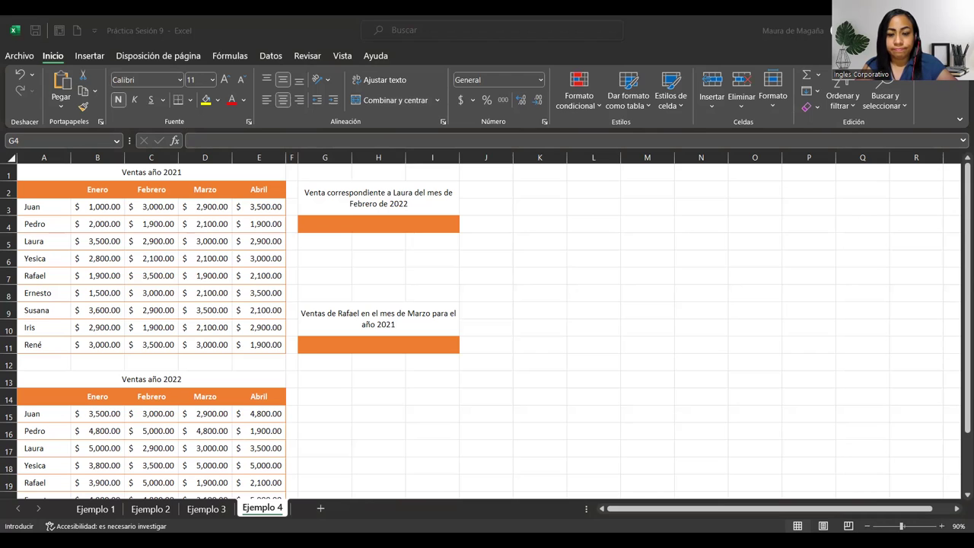
pyautogui.press('Escape')
pyautogui.press('Escape')
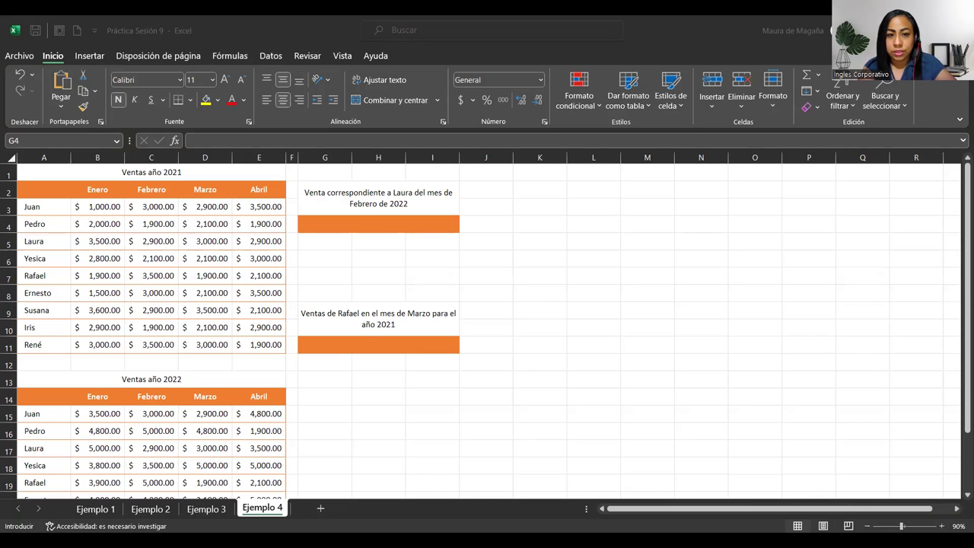
pyautogui.press('Escape')
pyautogui.write('=')
pyautogui.press('Escape')
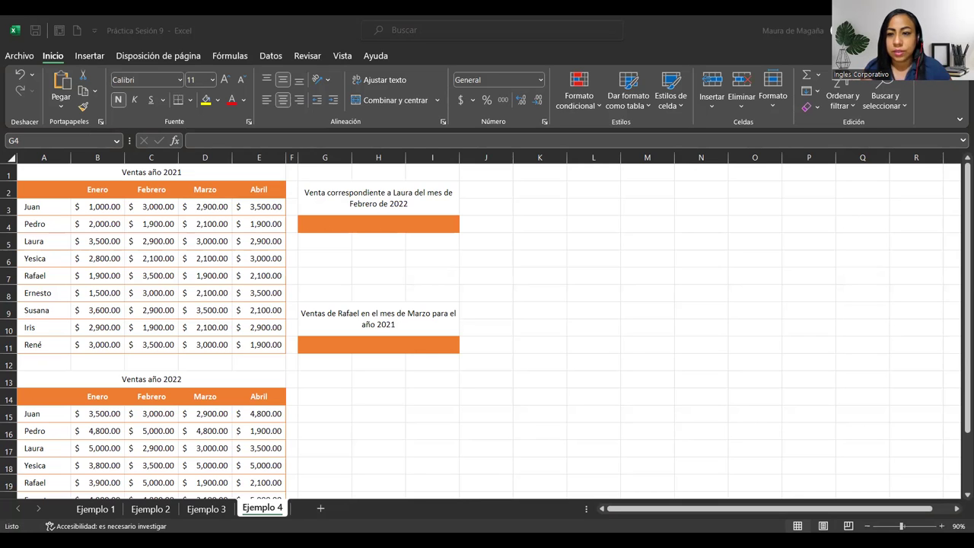
pyautogui.write('=')
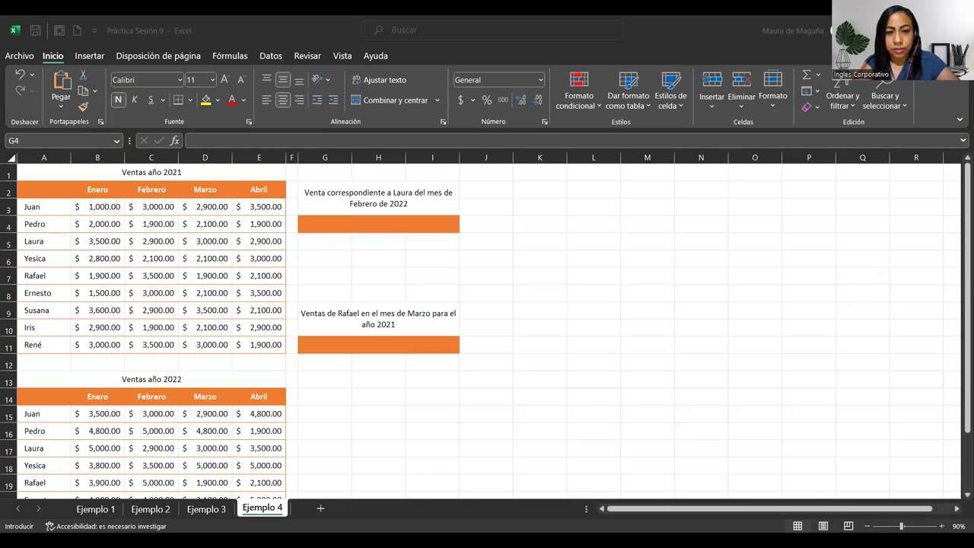
pyautogui.press('Escape')
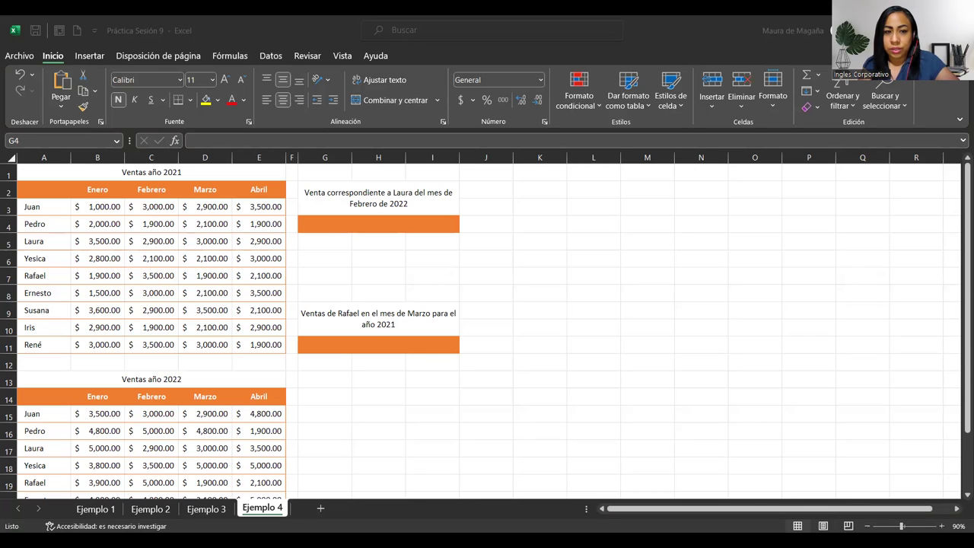
pyautogui.write('=')
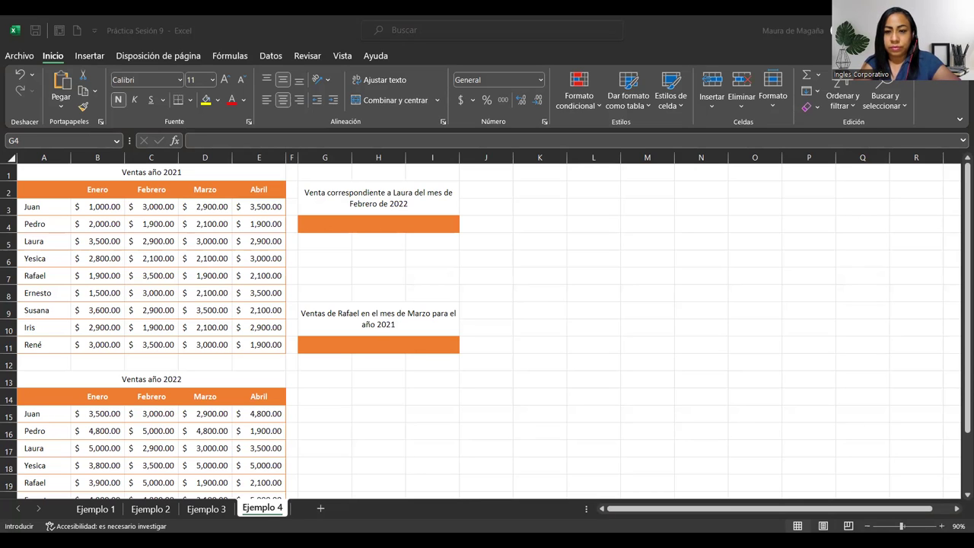
pyautogui.press('Escape')
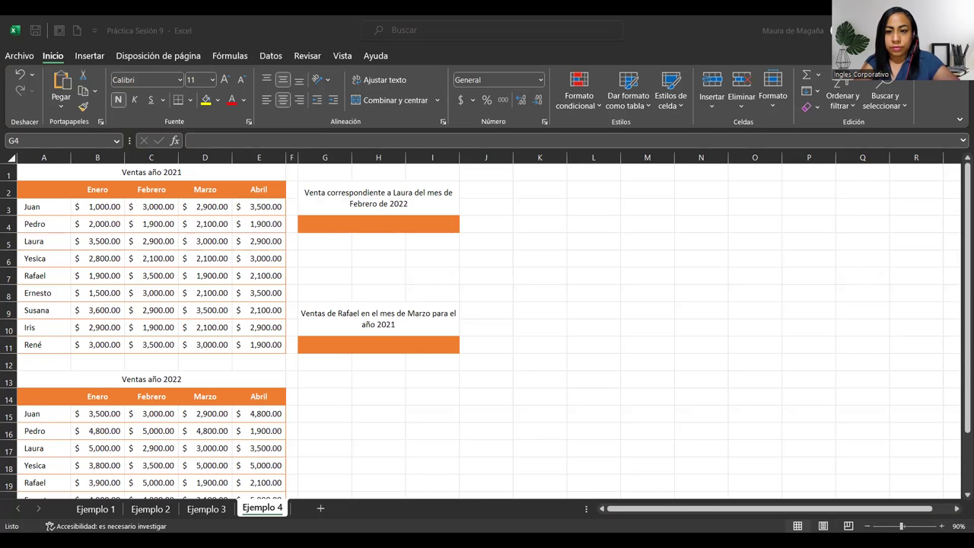
pyautogui.write('=')
pyautogui.press('Escape')
pyautogui.write('=')
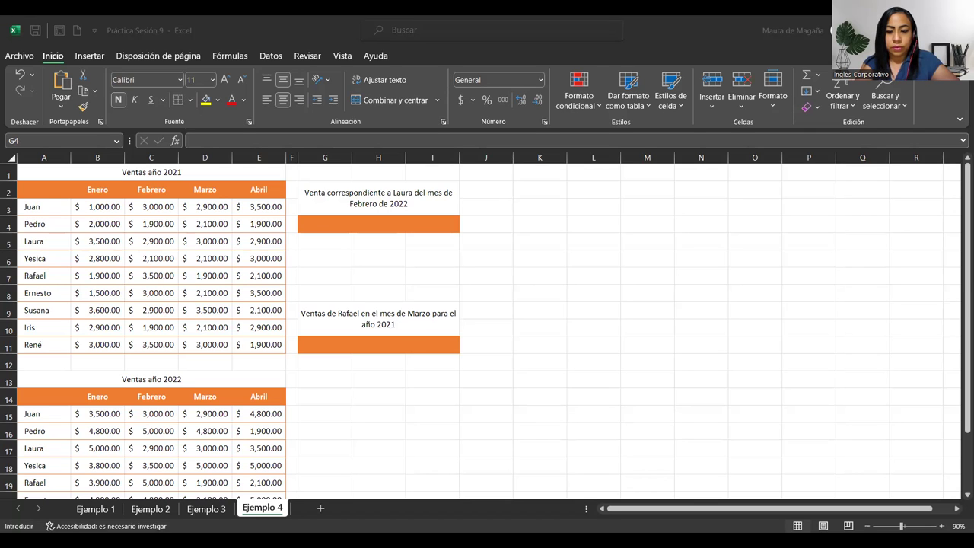
pyautogui.press('Escape')
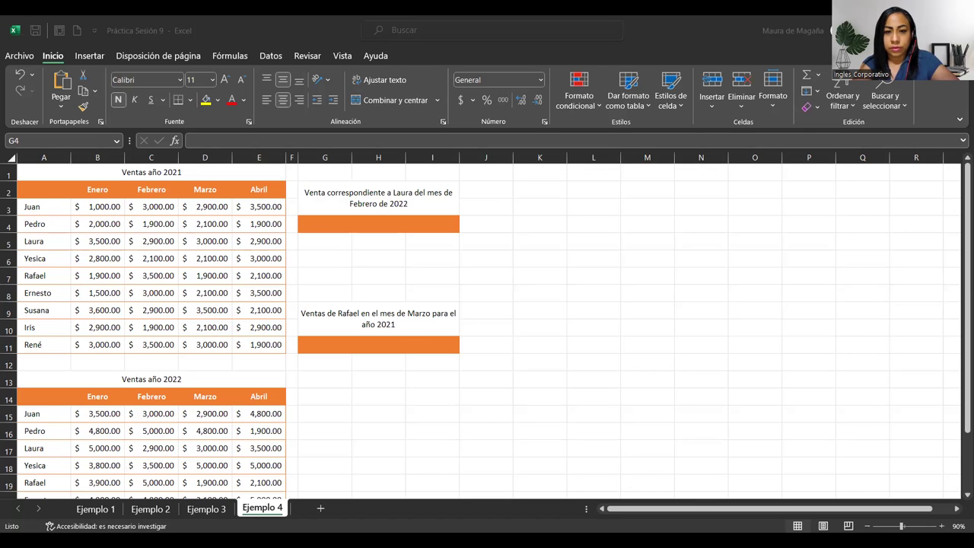
pyautogui.write('=')
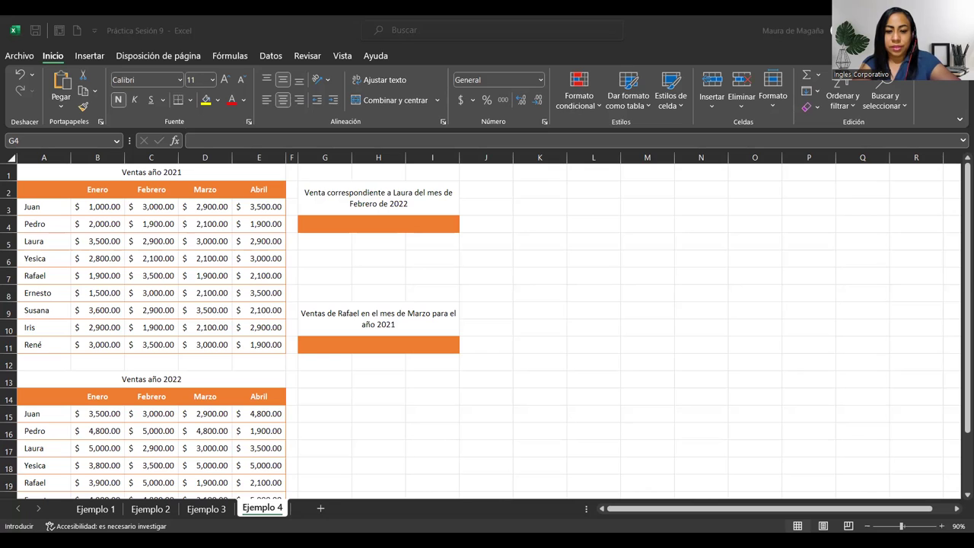
pyautogui.press('Escape')
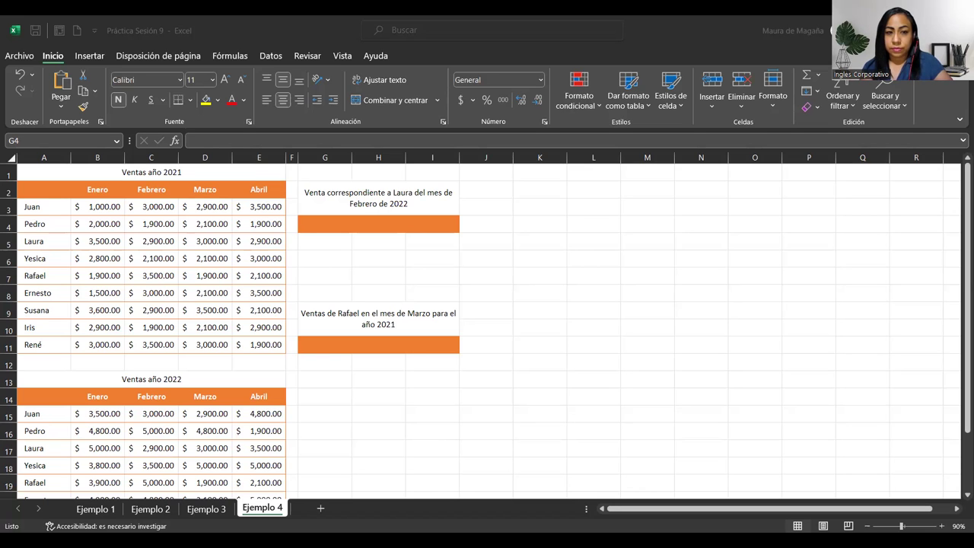
pyautogui.write('=')
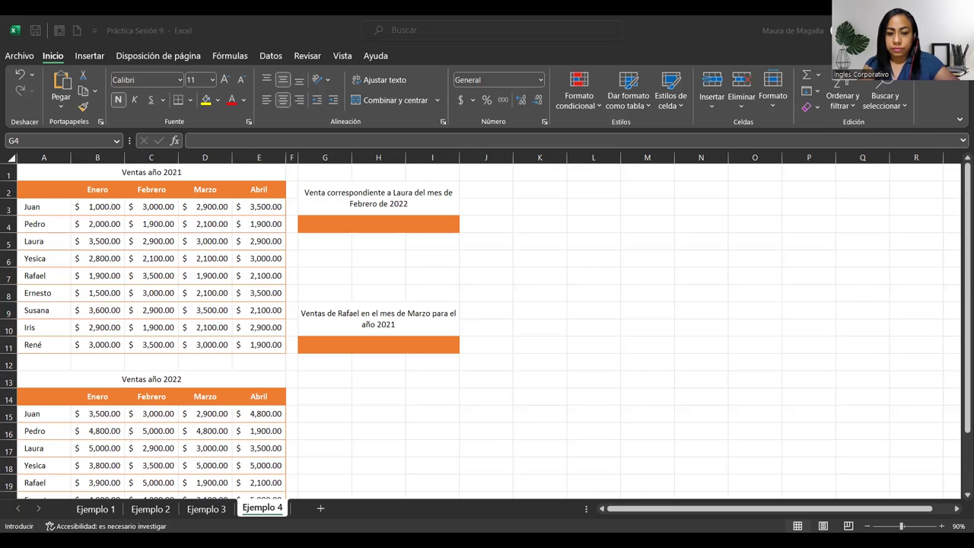
pyautogui.press('Escape')
pyautogui.write('=')
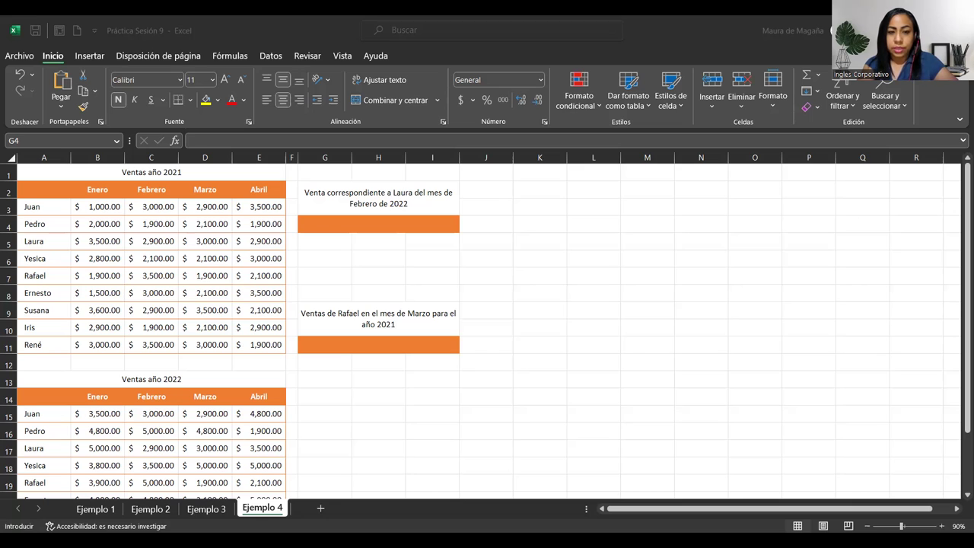
pyautogui.press('Escape')
pyautogui.write('=')
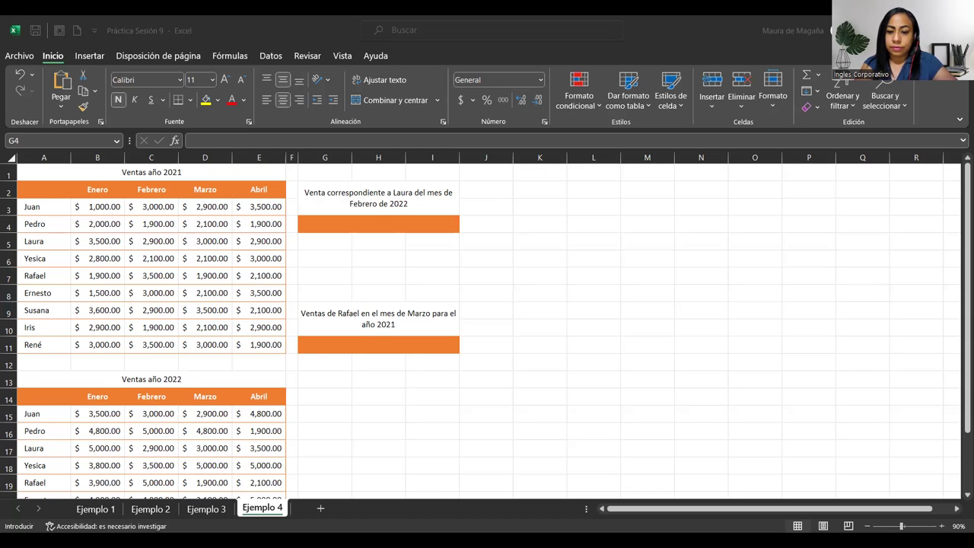
pyautogui.press('Escape')
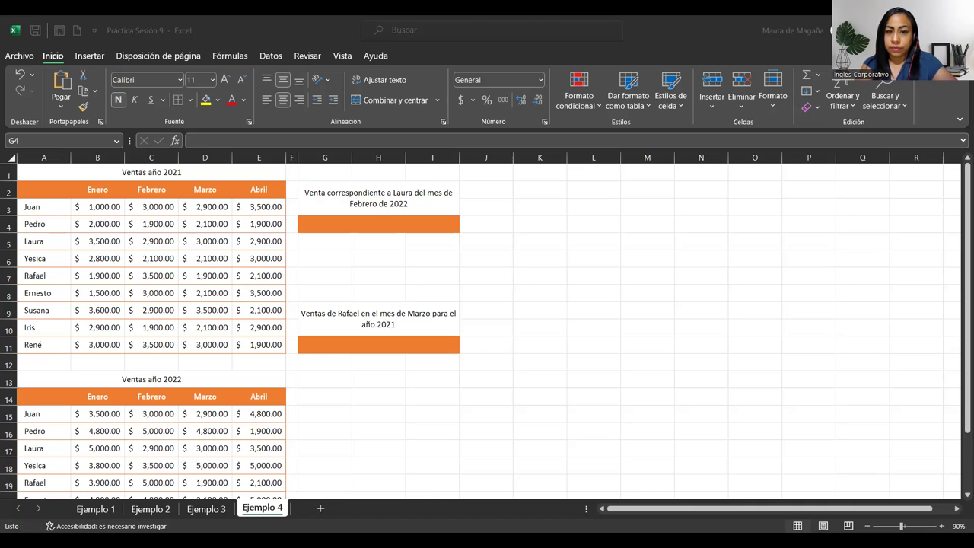
pyautogui.write('=')
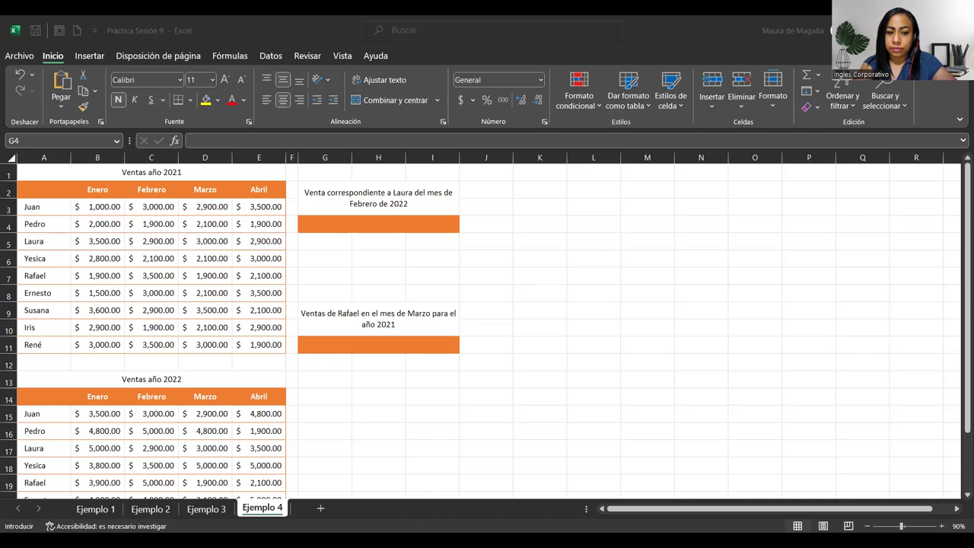
pyautogui.press('Escape')
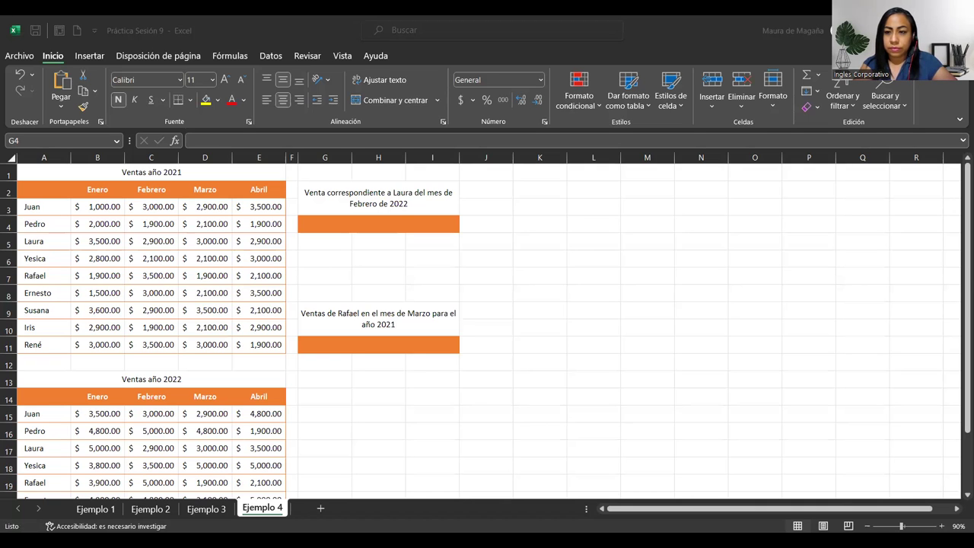
pyautogui.write('=')
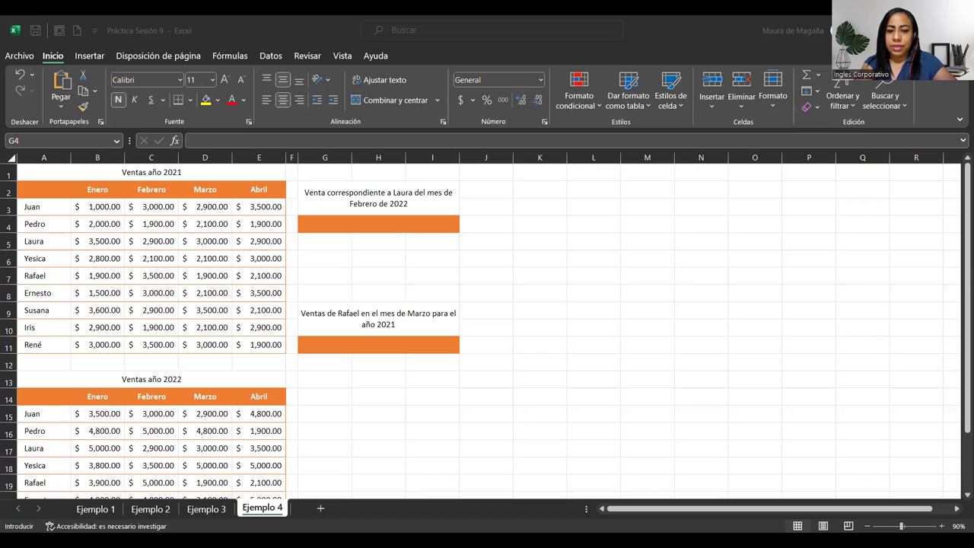
pyautogui.press('Escape')
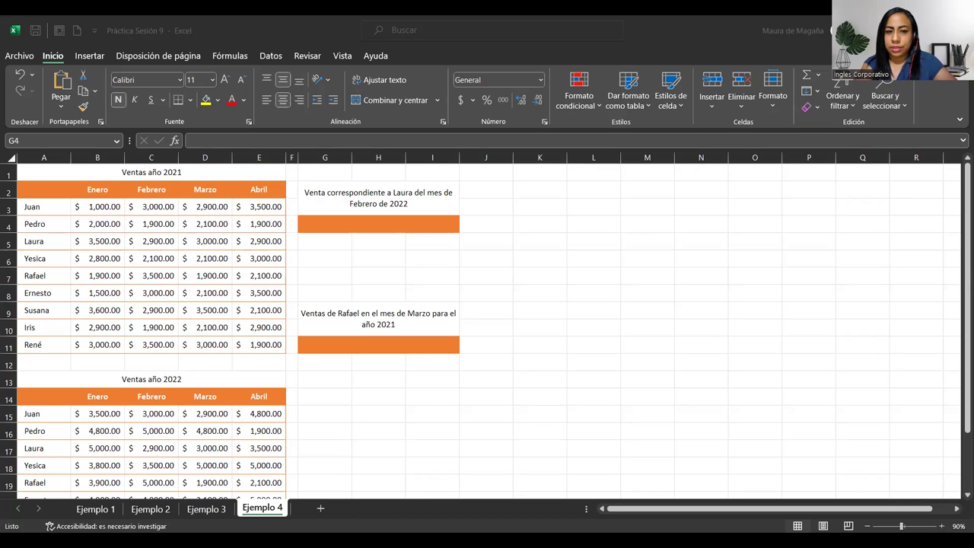
pyautogui.write('=')
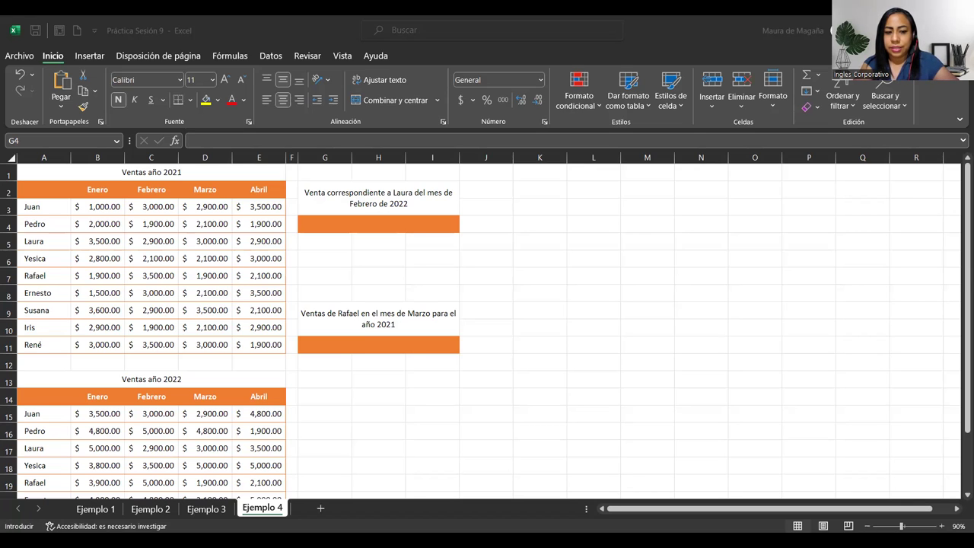
pyautogui.press('Escape')
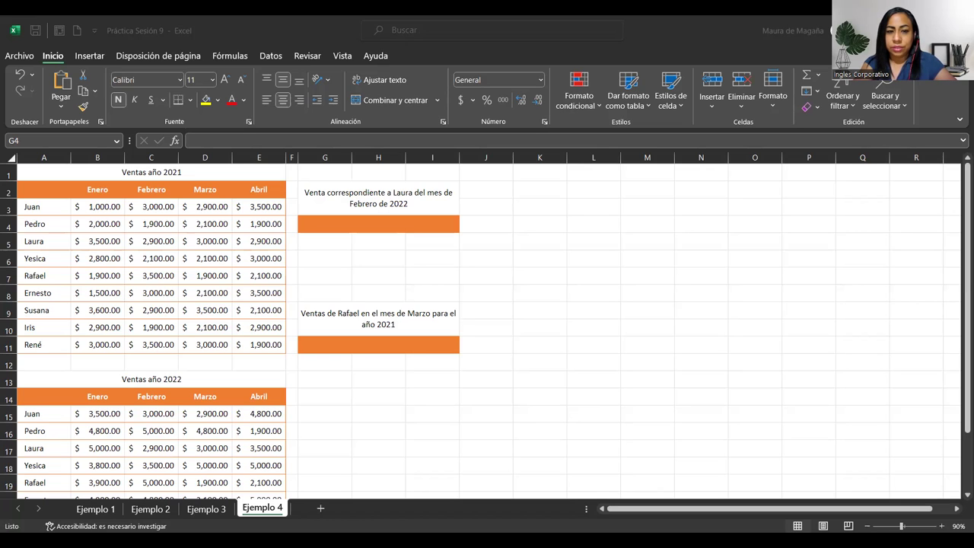
pyautogui.write('=')
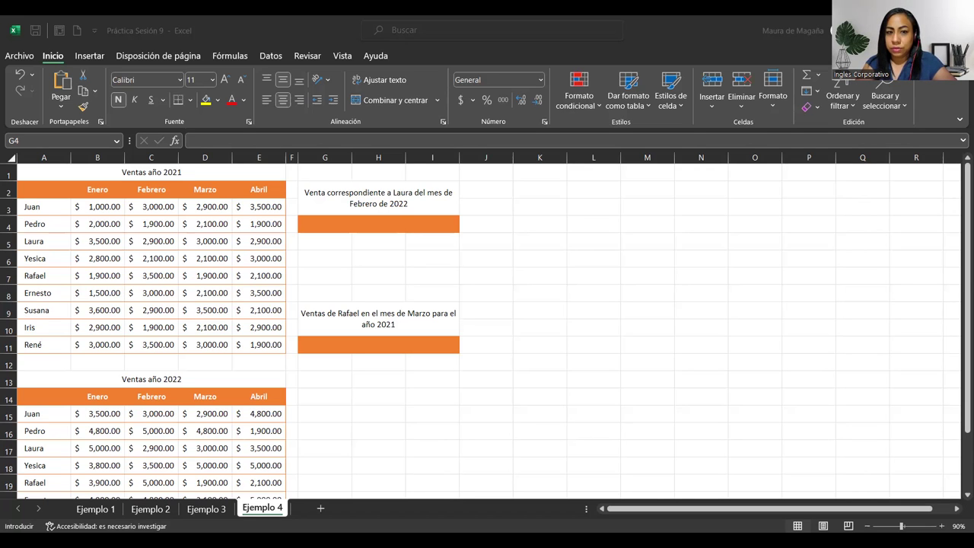
pyautogui.press('Escape')
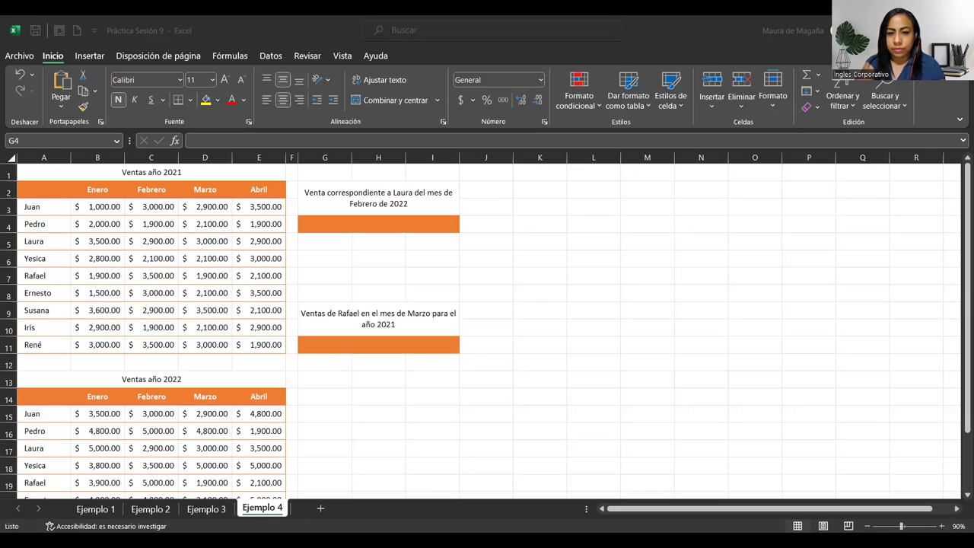
pyautogui.write('=')
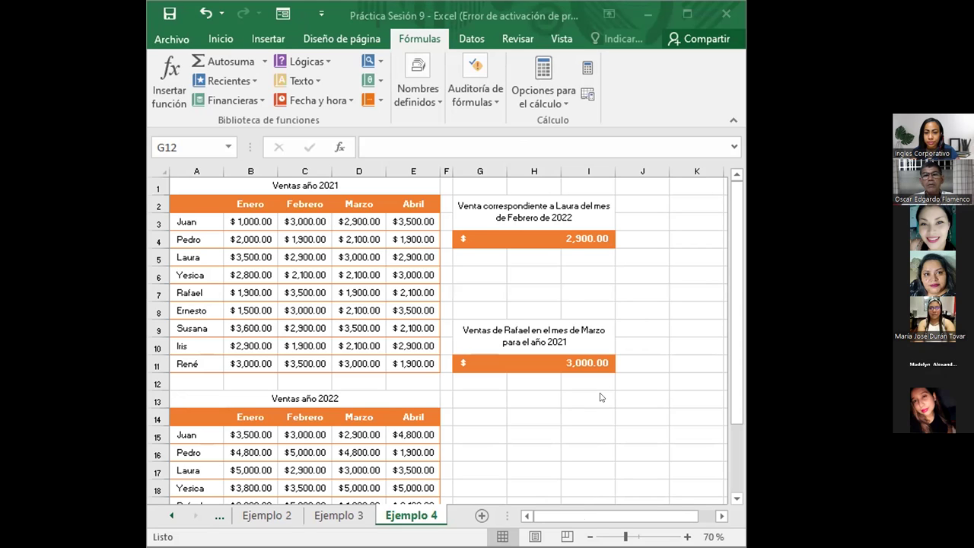
# Show G4's =INDICE((A3:E11;A15:E23);3;3;2) formula with both sales ranges highlighted
pyautogui.click(531, 235)
pyautogui.doubleClick(530, 236)
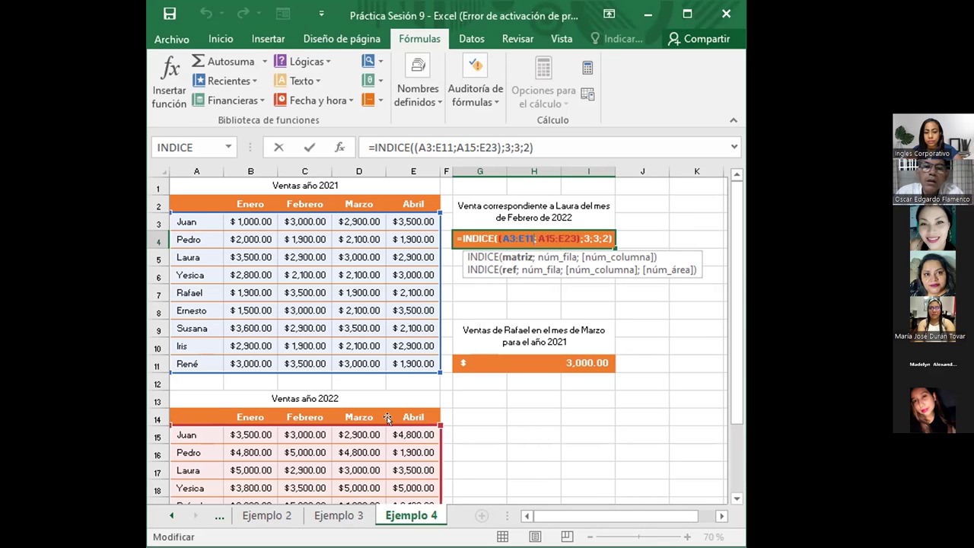
pyautogui.click(501, 307)
pyautogui.doubleClick(533, 363)
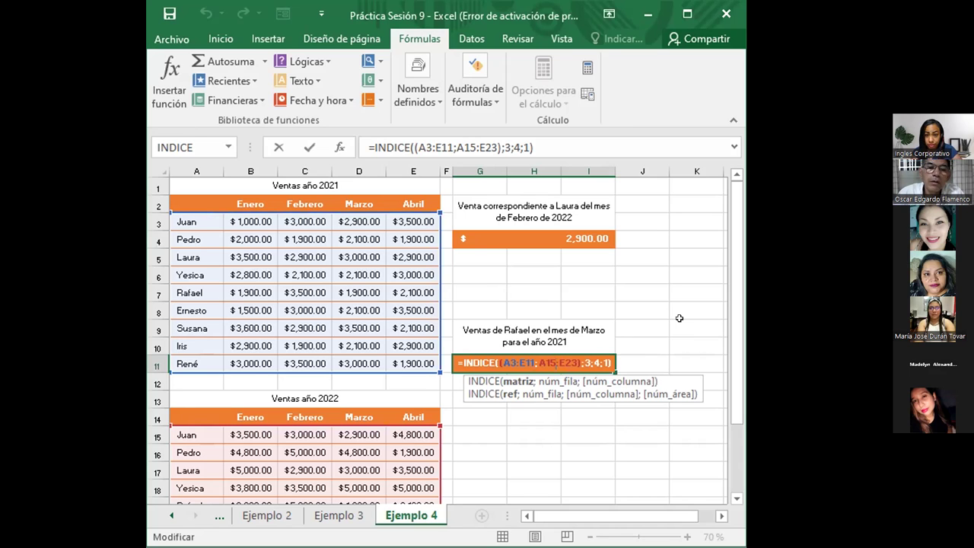
pyautogui.click(680, 318)
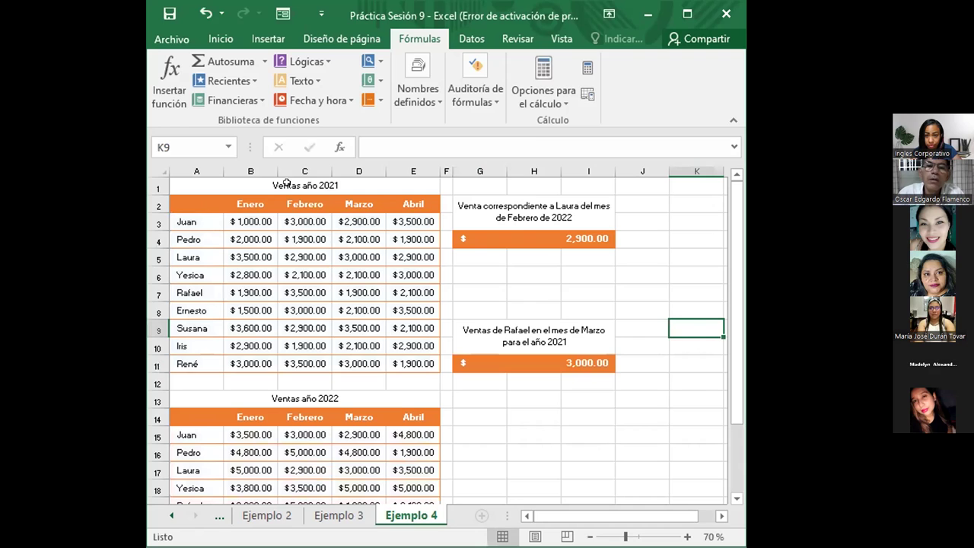
# Change G11's INDICE row argument from 3 to 5 so it returns $1,900.00
pyautogui.click(535, 359)
pyautogui.doubleClick(535, 360)
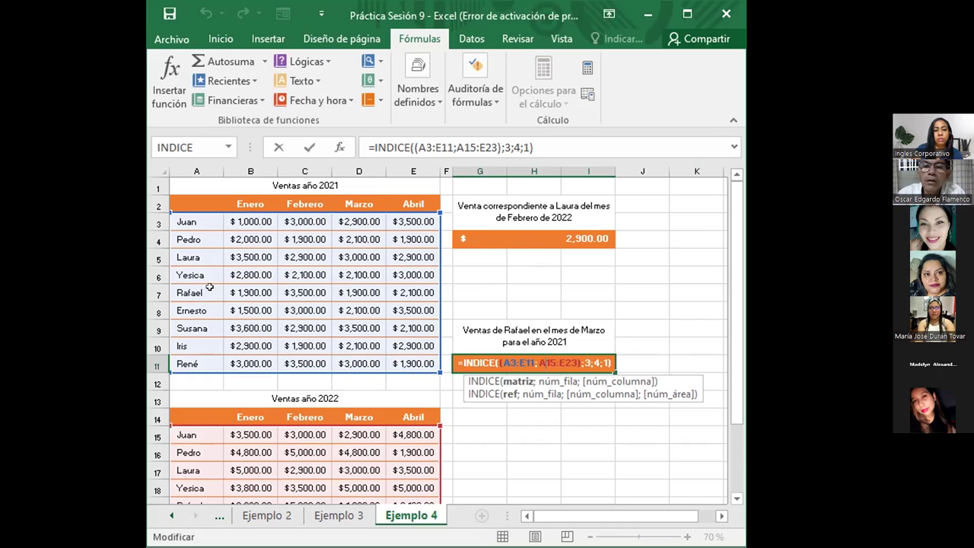
pyautogui.click(586, 360)
pyautogui.press('Delete')
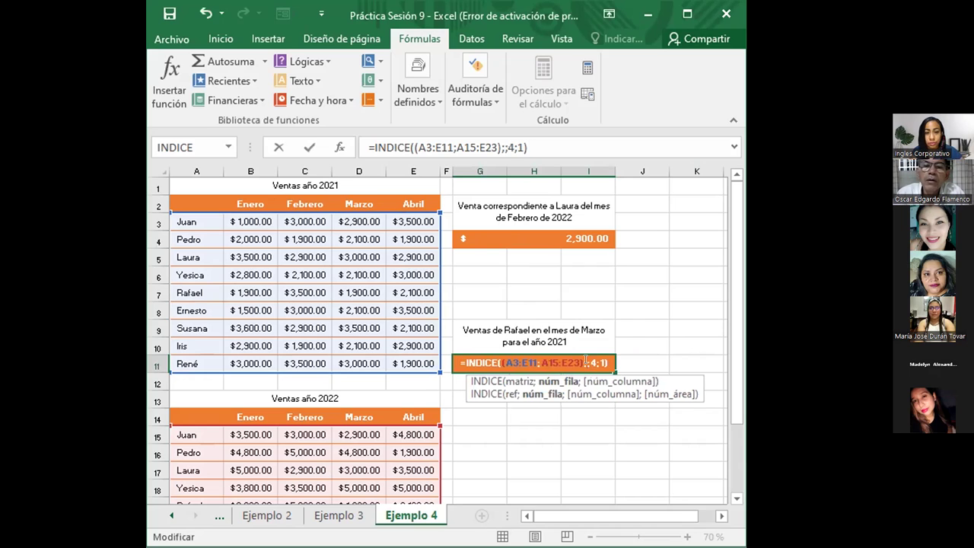
pyautogui.write('5')
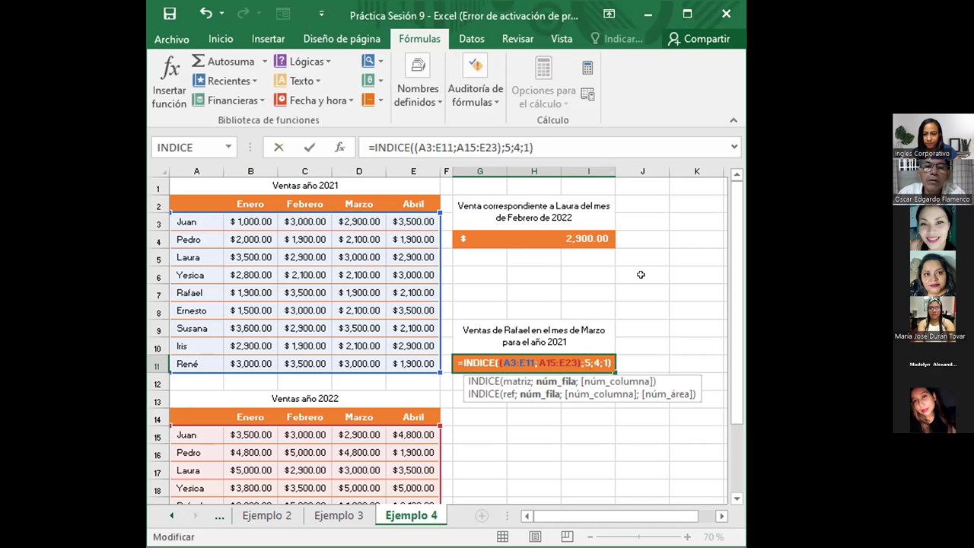
pyautogui.press('Return')
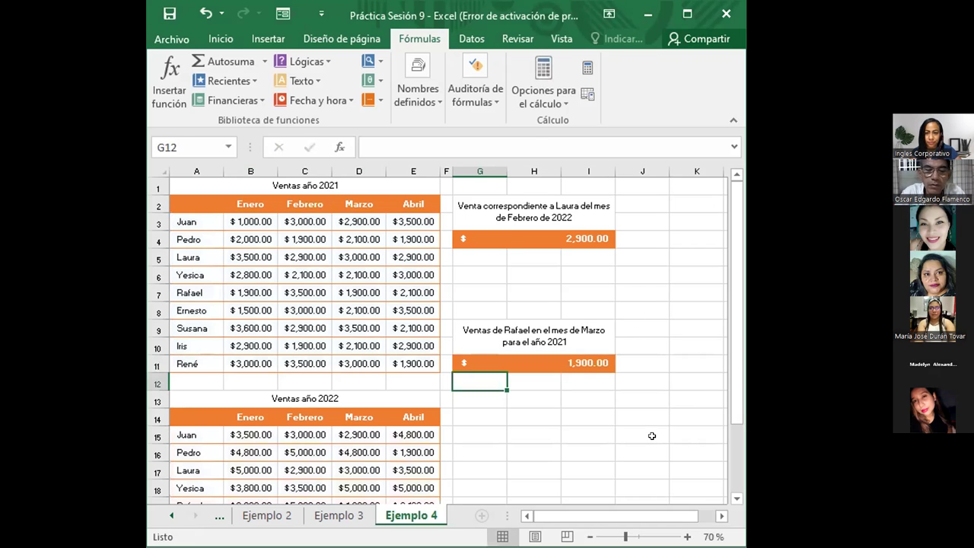
pyautogui.click(651, 435)
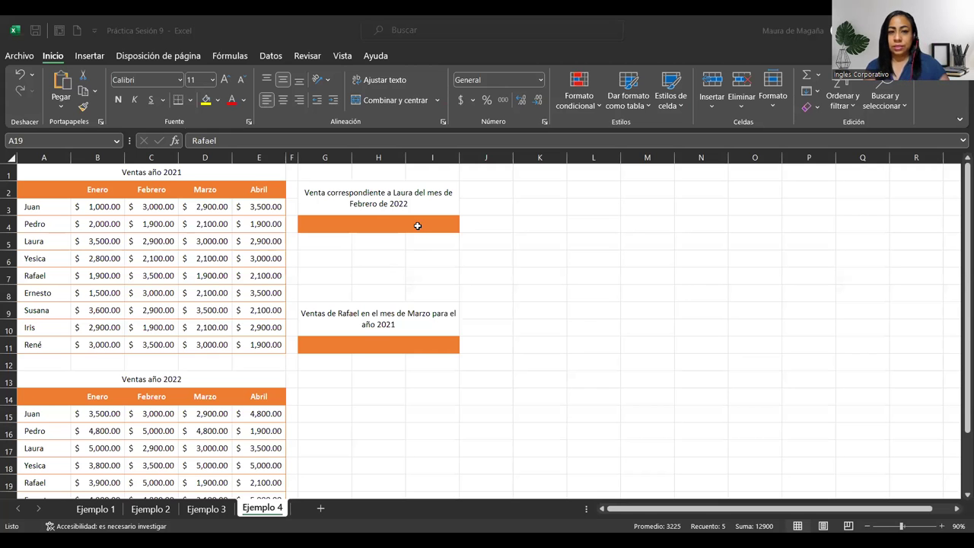
# Select the empty orange answer cell G4 in the presenter's Ejemplo 4 workbook
pyautogui.click(418, 226)
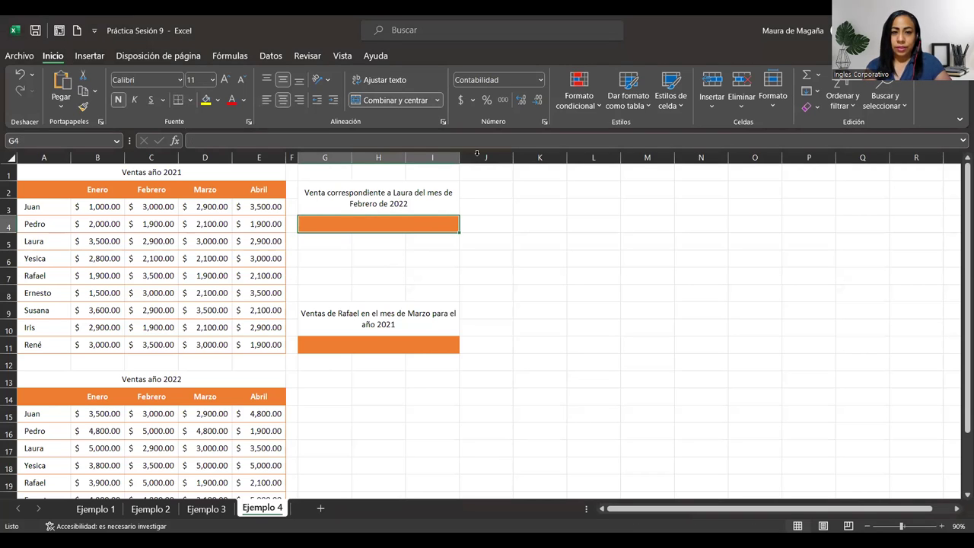
# Start G4's INDICE formula with the 2021 sales range A3:E11
pyautogui.write('=')
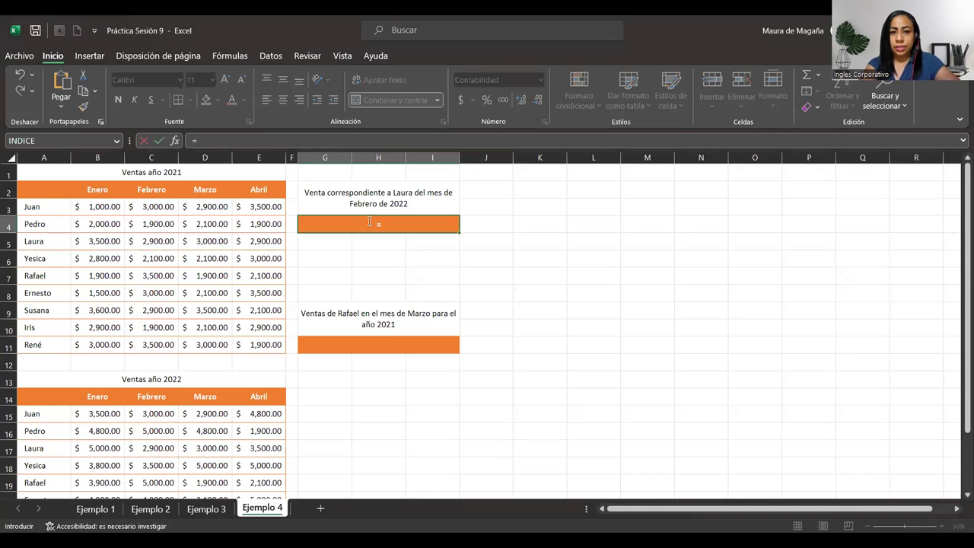
pyautogui.write('INDICE(')
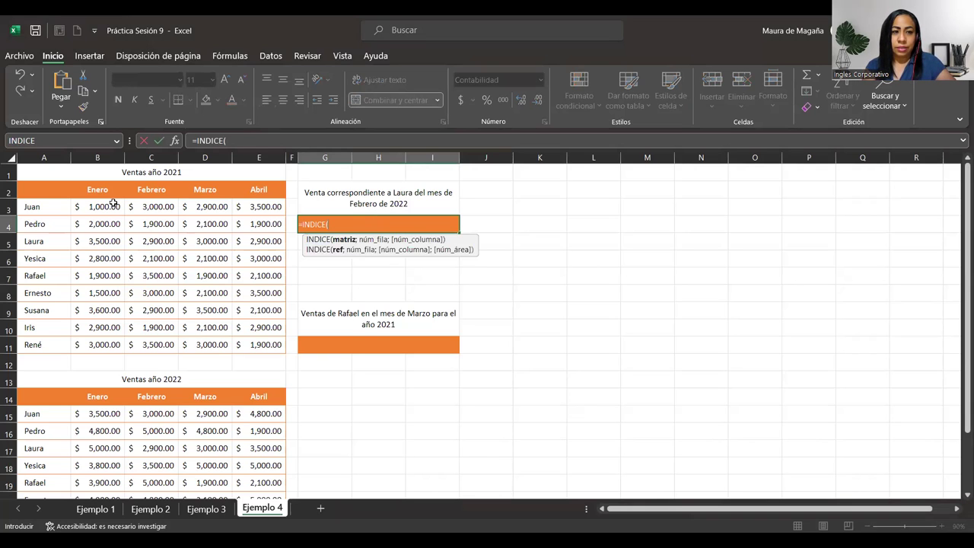
pyautogui.write('(')
pyautogui.moveTo(49, 192); pyautogui.dragTo(252, 344)
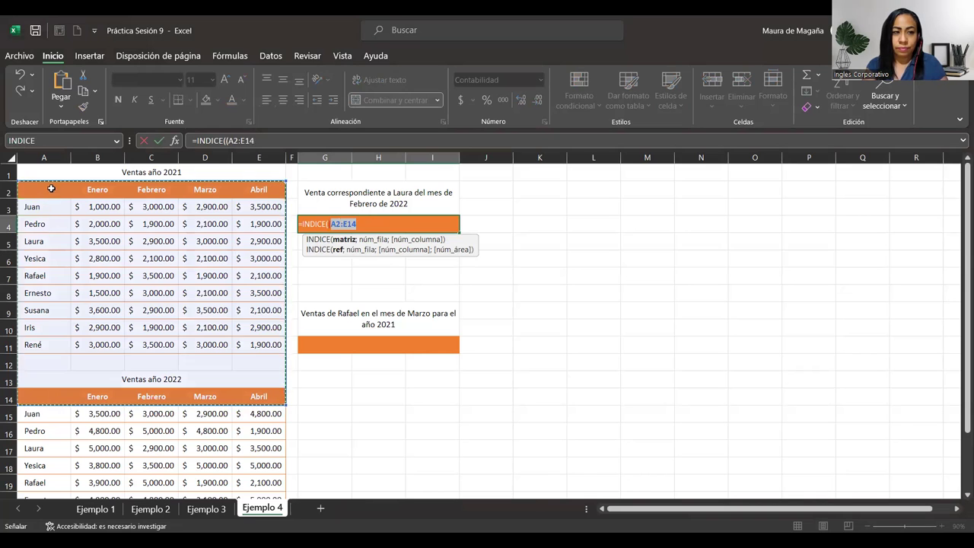
pyautogui.click(47, 189)
pyautogui.moveTo(274, 329); pyautogui.dragTo(54, 190)
pyautogui.click(46, 206)
pyautogui.keyDown('shift'); pyautogui.click(276, 342); pyautogui.keyUp('shift')
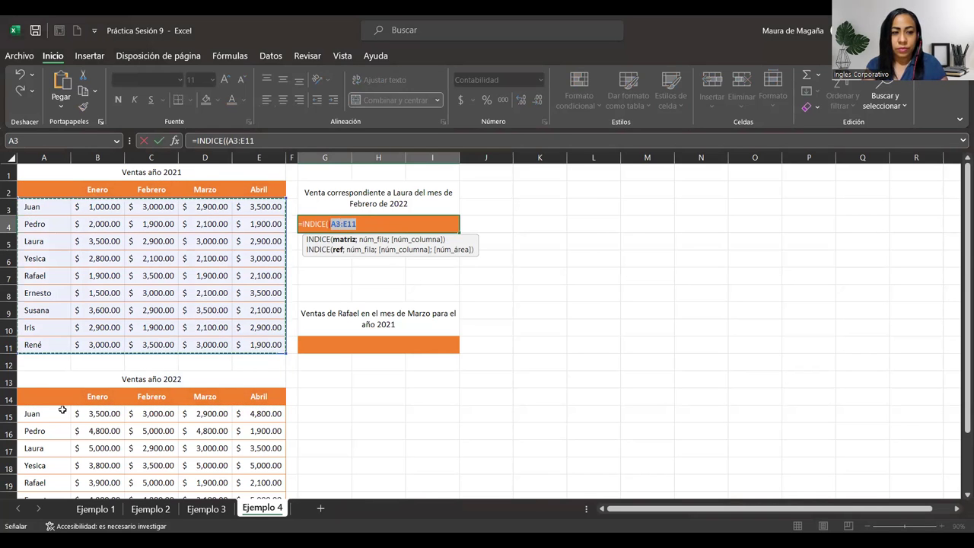
pyautogui.write(';')
# Add the 2022 range A15:E23 and arguments 3;3;1, returning $2,900.00
pyautogui.moveTo(53, 413)
pyautogui.mouseDown()
pyautogui.moveTo(217, 483)
pyautogui.moveTo(271, 448)
pyautogui.mouseUp()
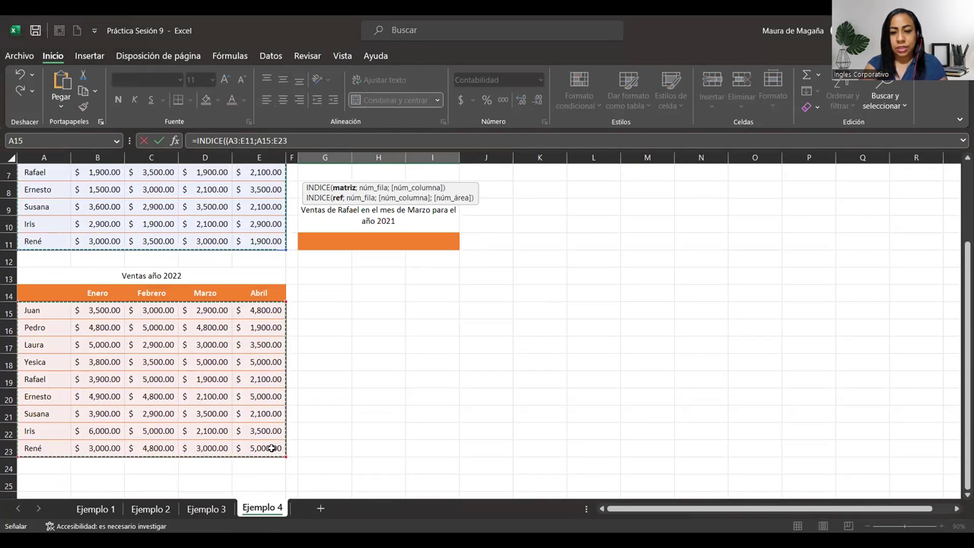
pyautogui.write(')')
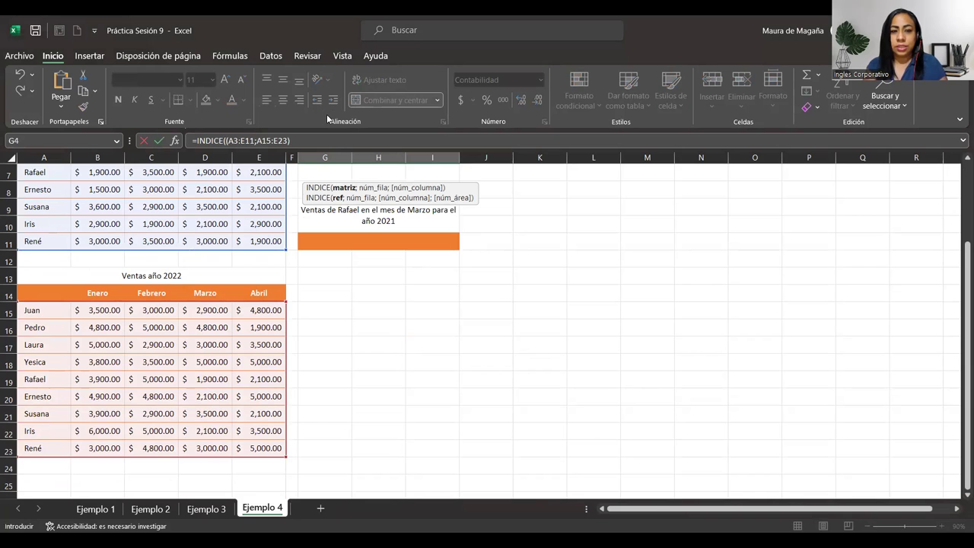
pyautogui.write(';')
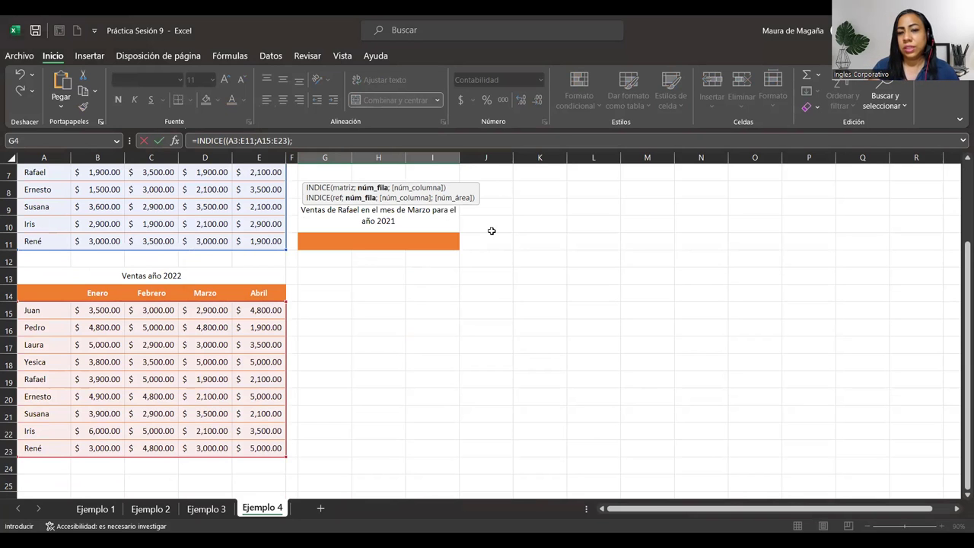
pyautogui.moveTo(960, 304); pyautogui.dragTo(959, 199)
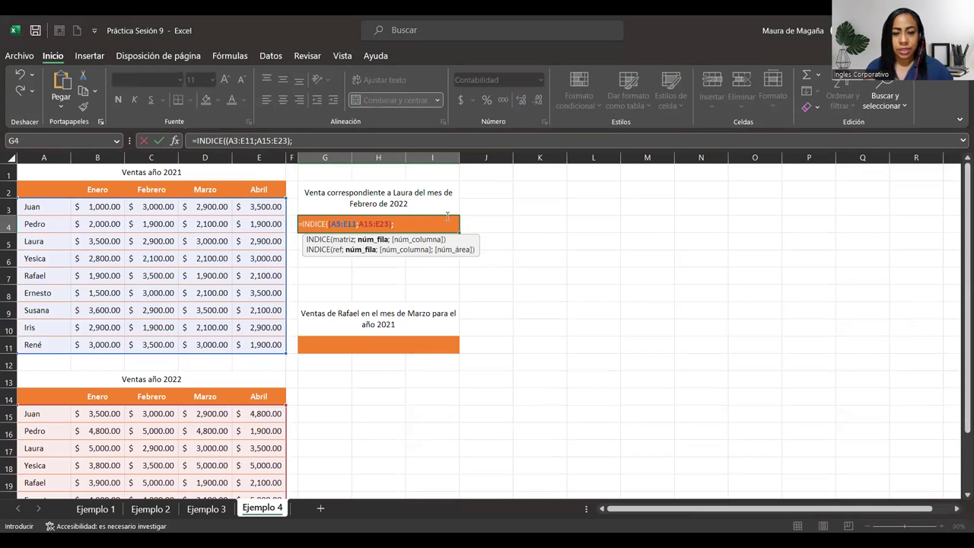
pyautogui.write(';3')
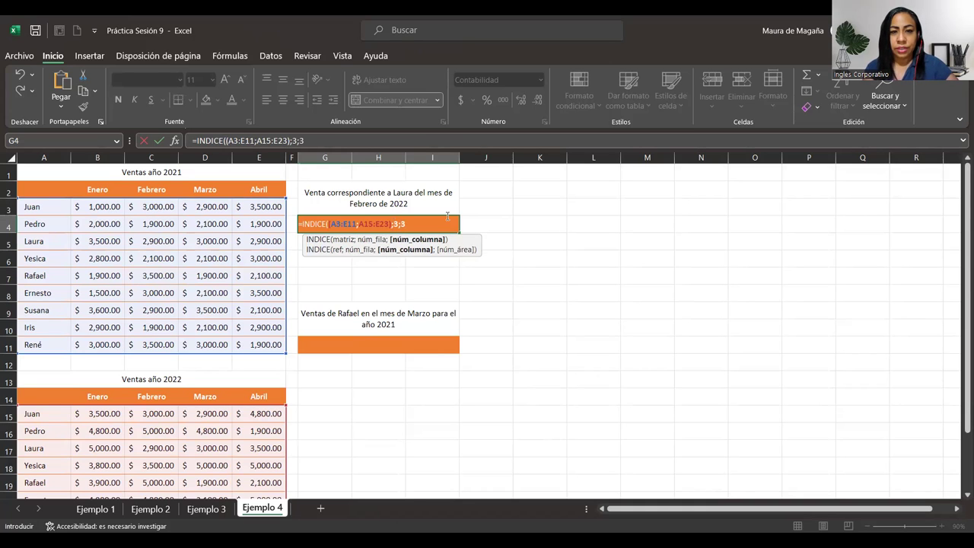
pyautogui.write(';1')
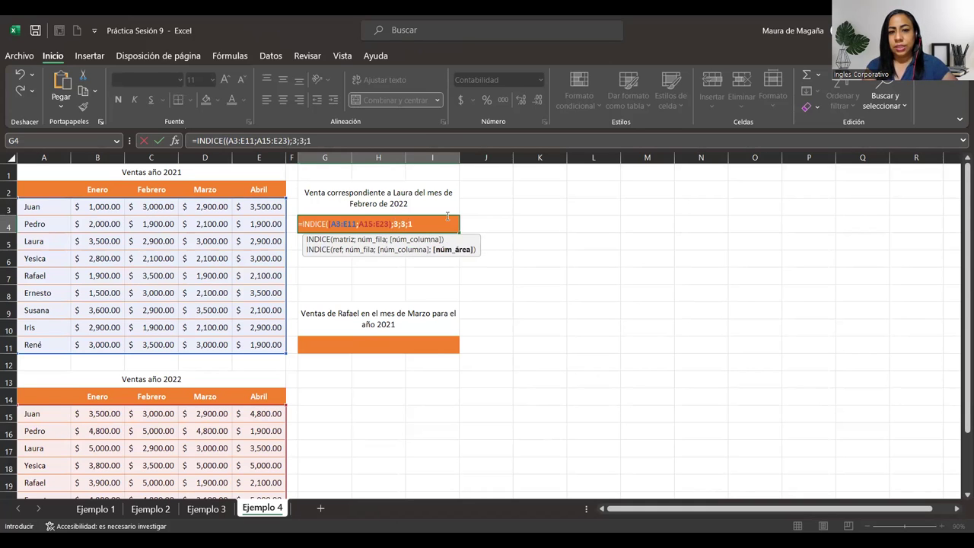
pyautogui.press('Return')
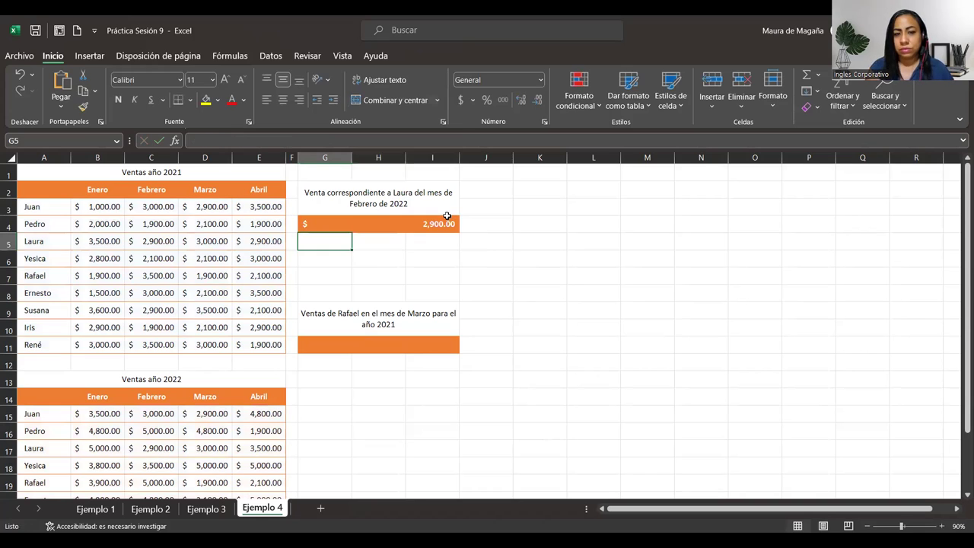
pyautogui.click(447, 216)
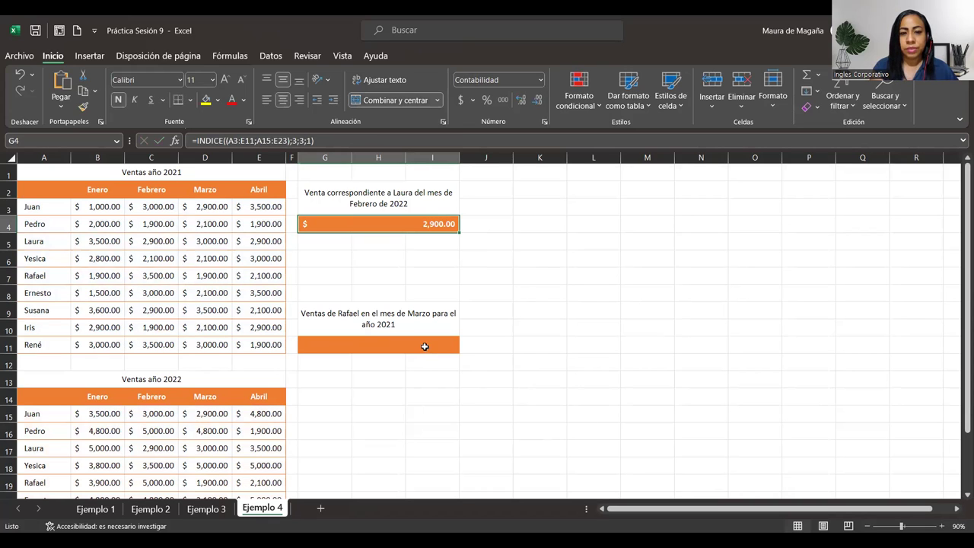
pyautogui.click(425, 346)
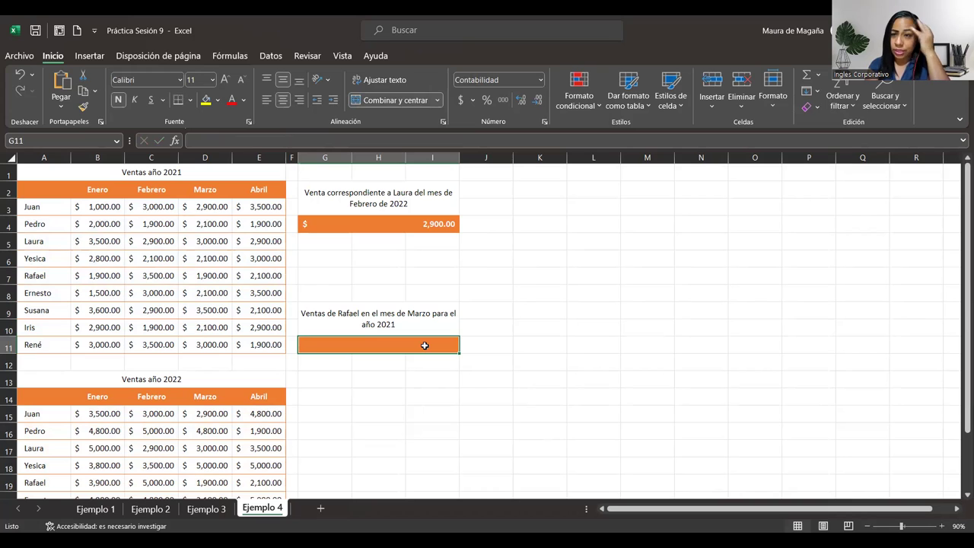
# Enter =INDICE(A2:E11;6;4) in G11 to return Rafael's $1,900.00
pyautogui.write('=')
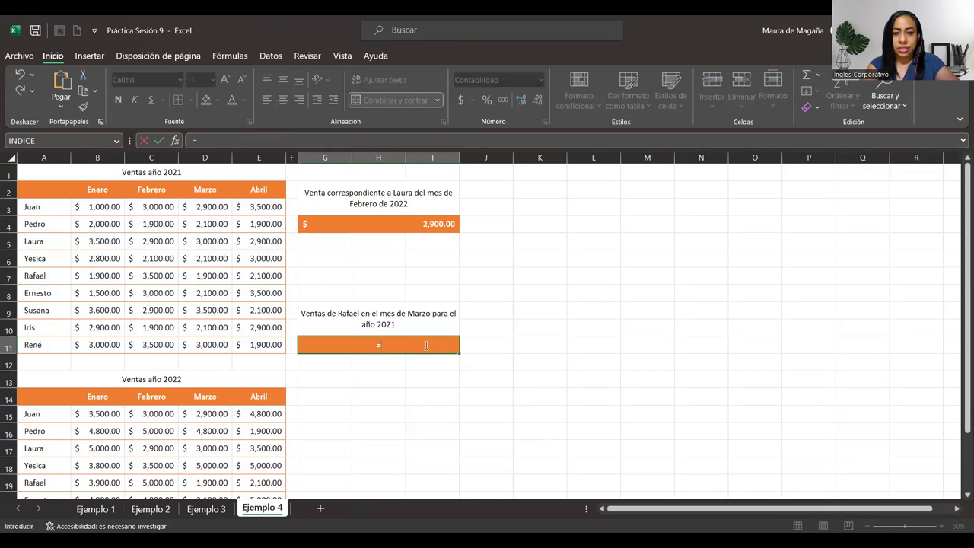
pyautogui.write('INDICE(')
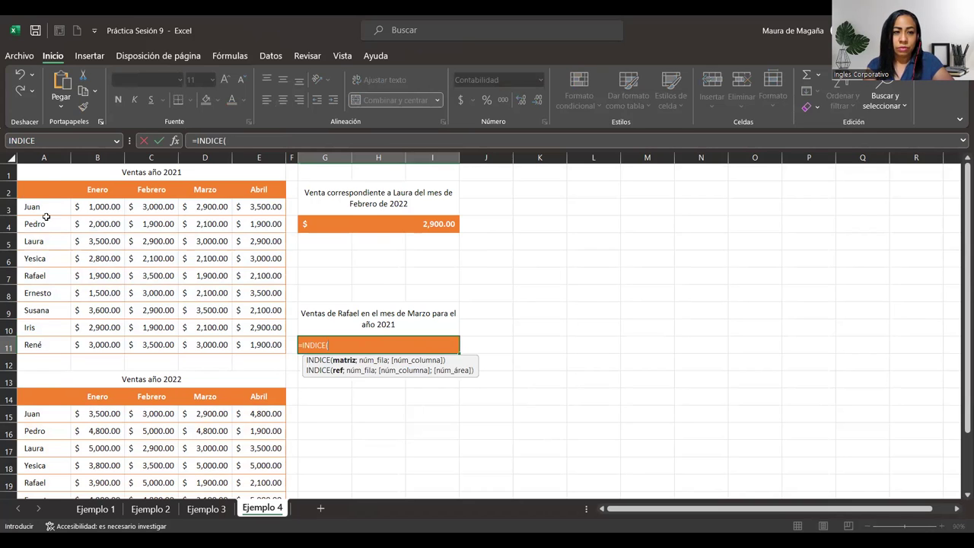
pyautogui.click(38, 185)
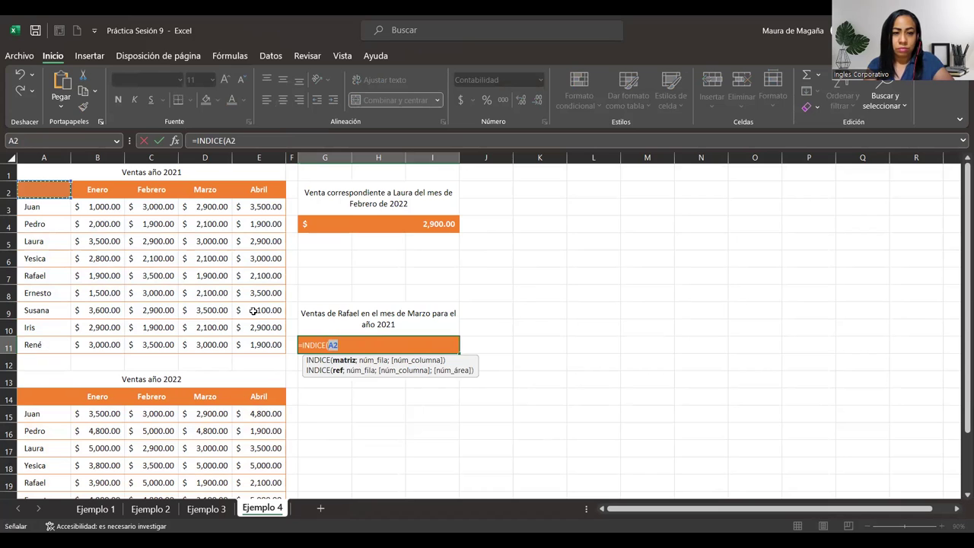
pyautogui.keyDown('shift'); pyautogui.click(257, 340); pyautogui.keyUp('shift')
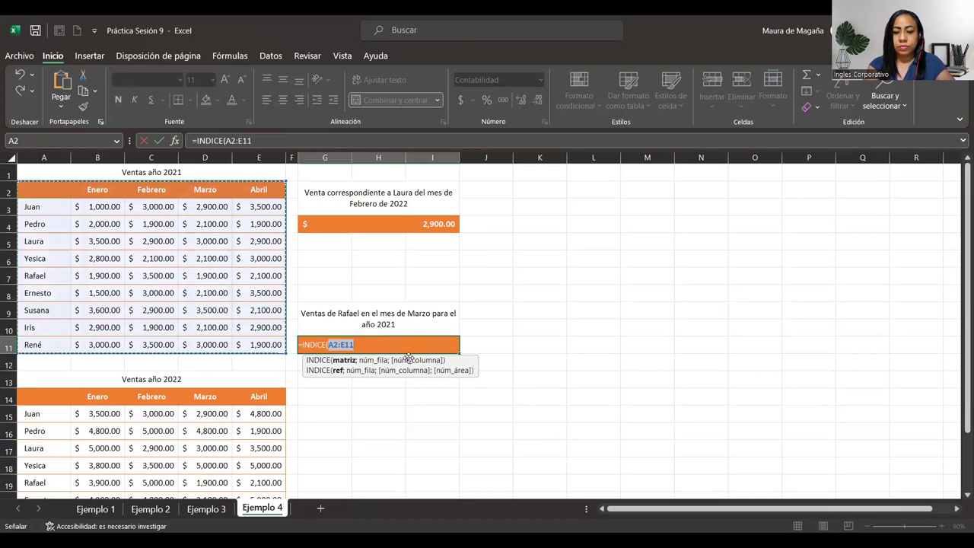
pyautogui.write(';')
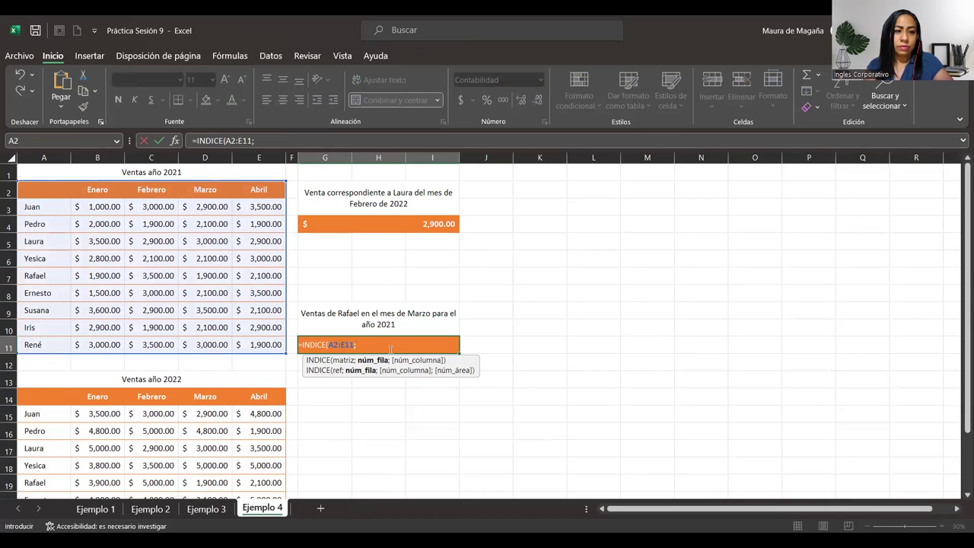
pyautogui.write('6')
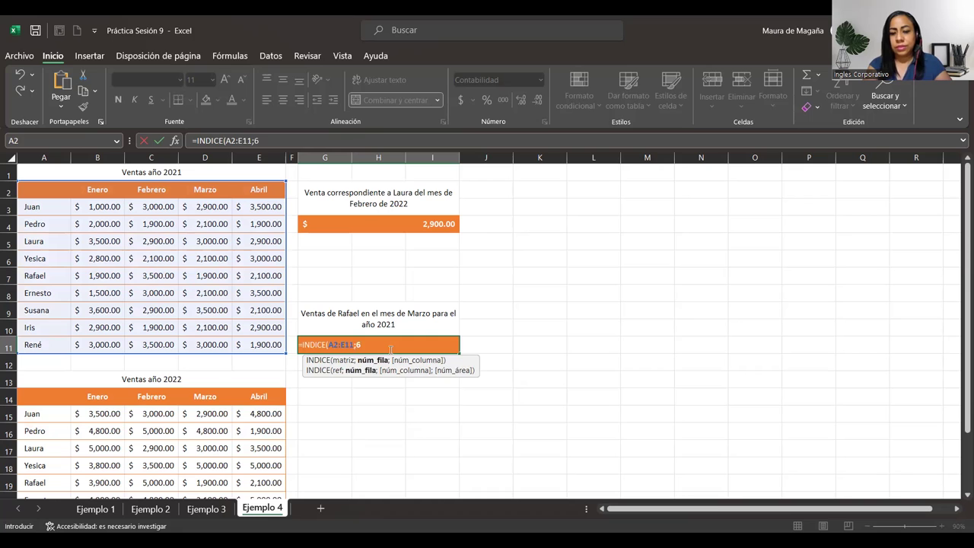
pyautogui.write(';4')
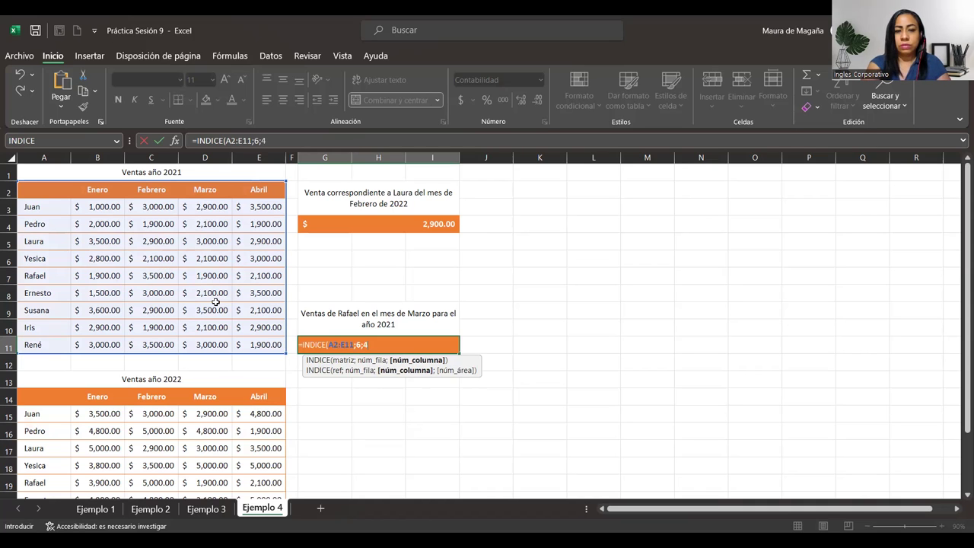
pyautogui.write(')')
pyautogui.press('Return')
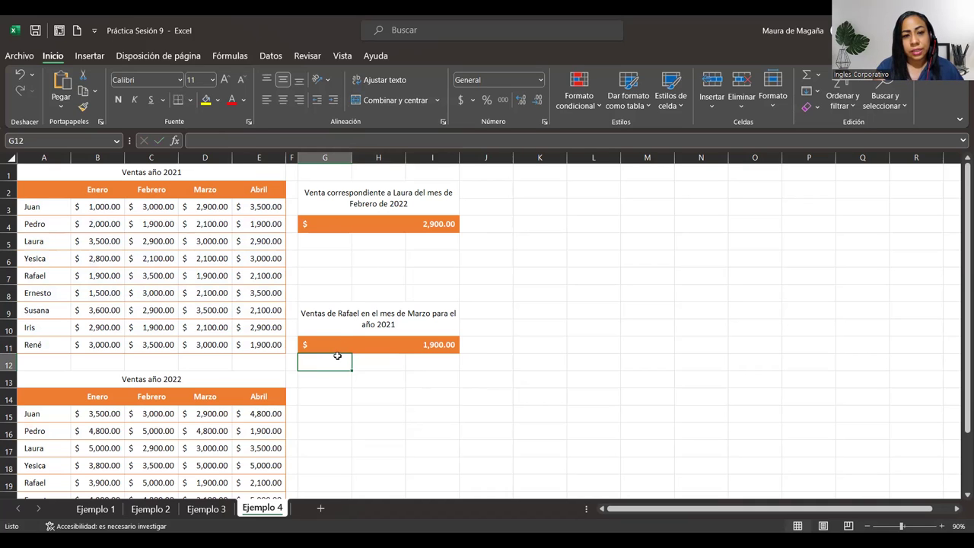
pyautogui.click(340, 343)
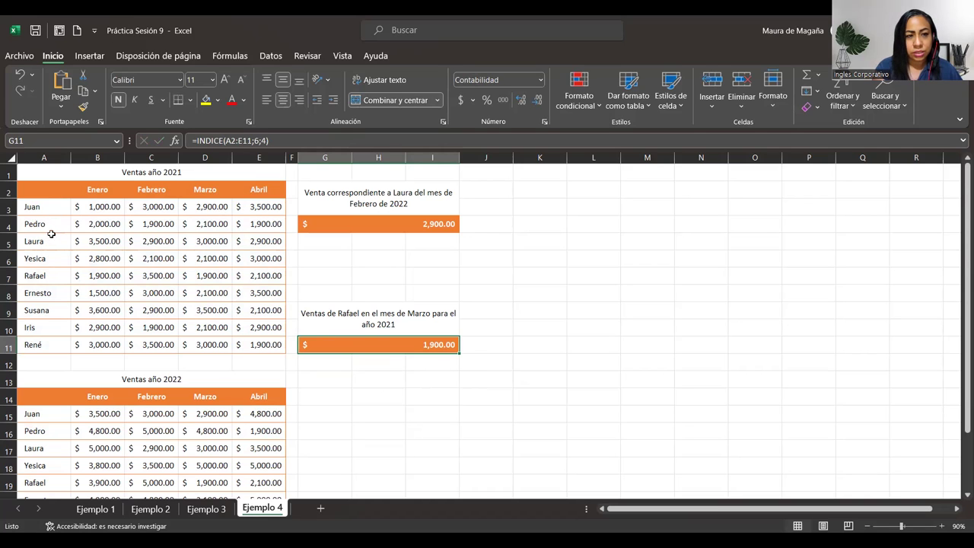
pyautogui.doubleClick(424, 342)
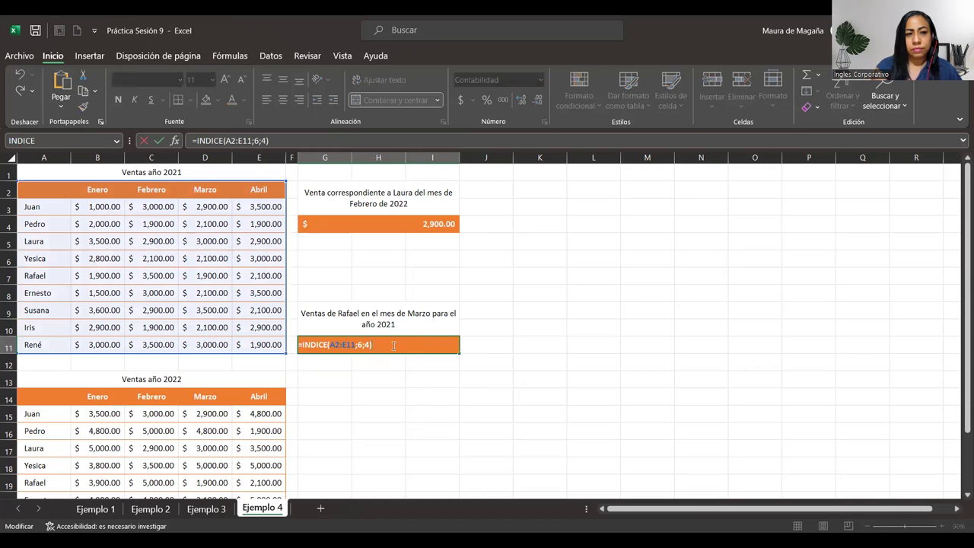
pyautogui.press('Return')
pyautogui.click(392, 345)
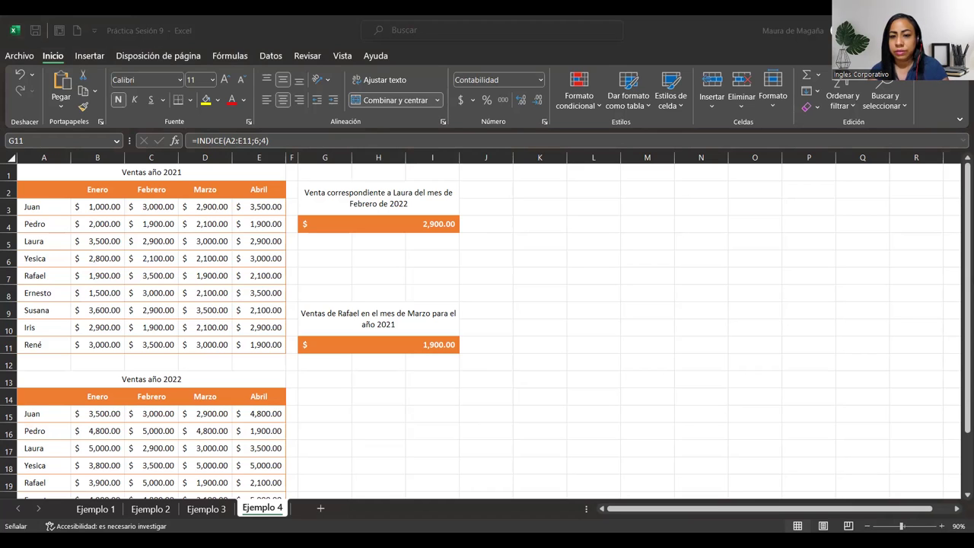
pyautogui.press('Escape')
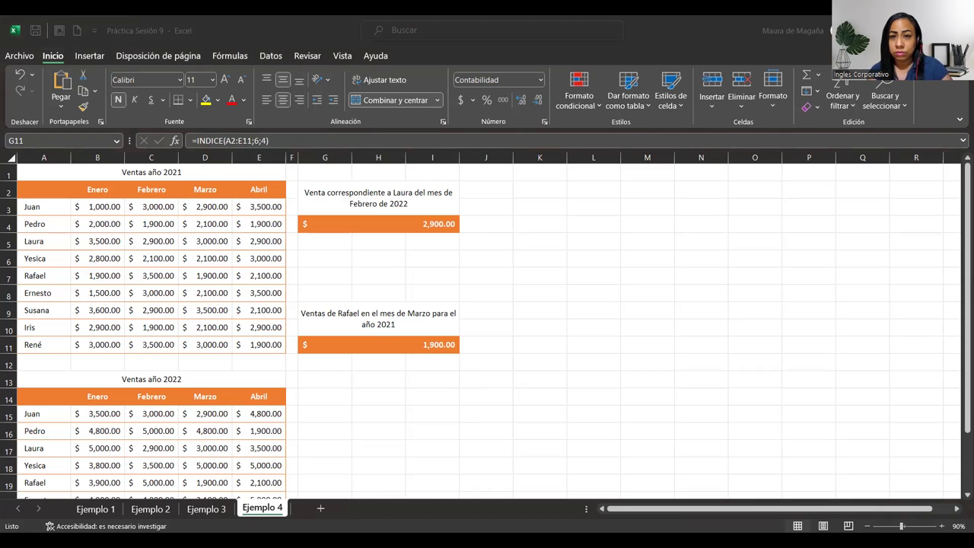
pyautogui.click(251, 140)
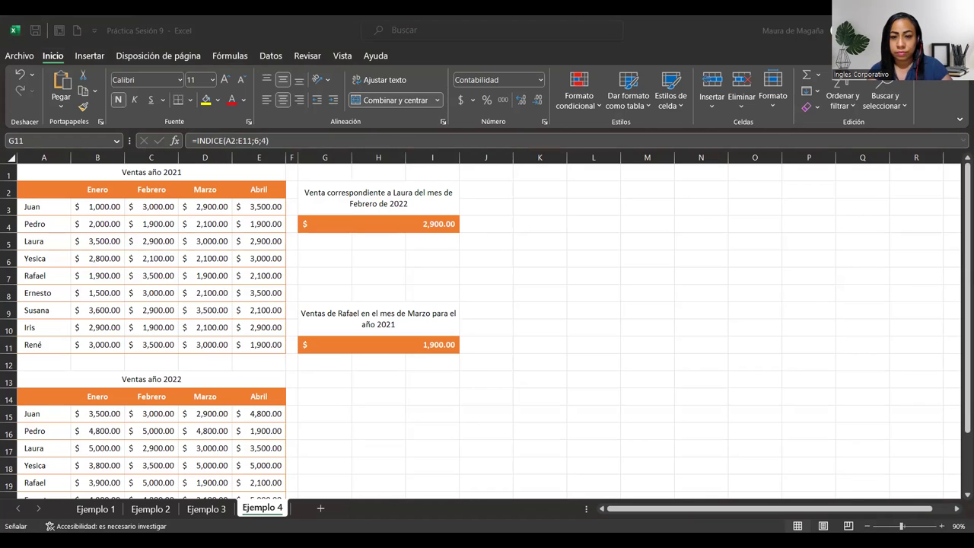
pyautogui.press('Escape')
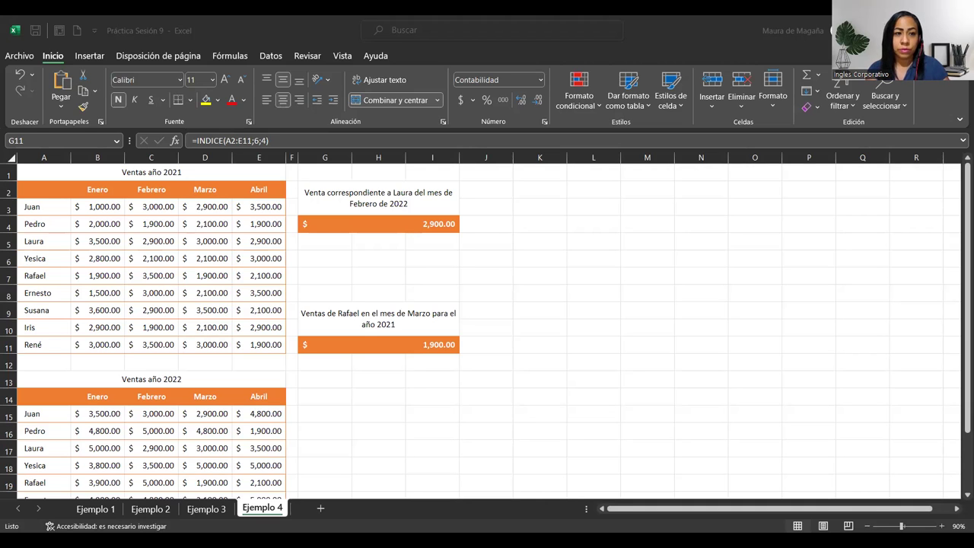
pyautogui.click(83, 106)
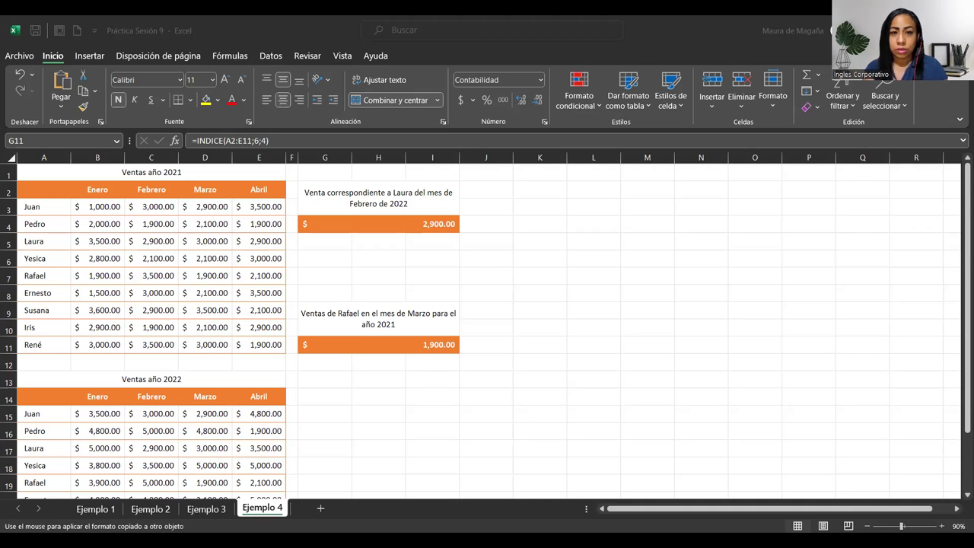
pyautogui.press('Escape')
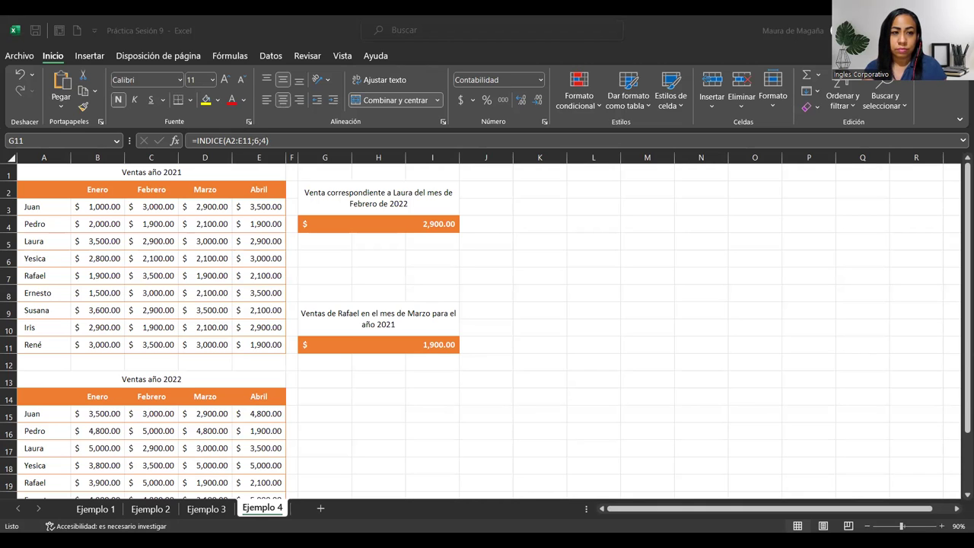
pyautogui.click(83, 107)
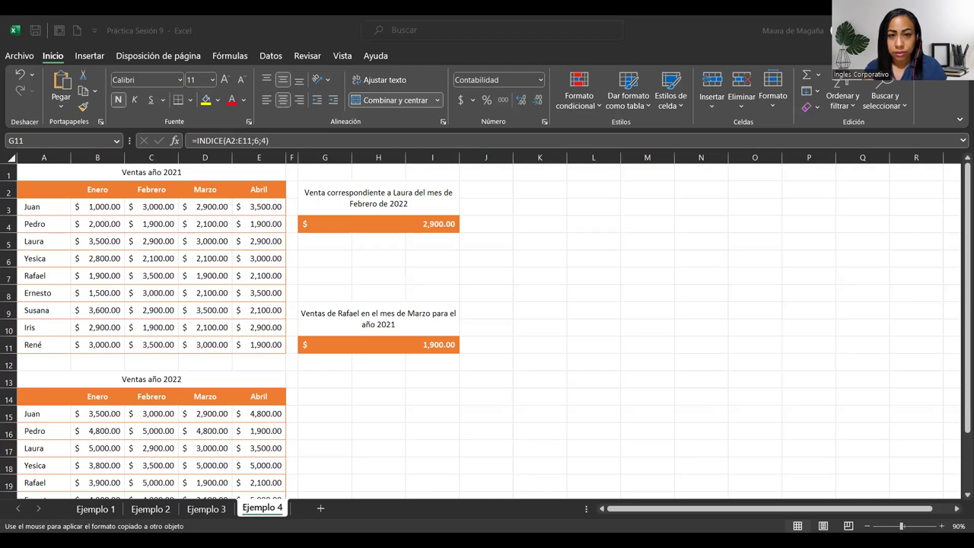
pyautogui.press('Escape')
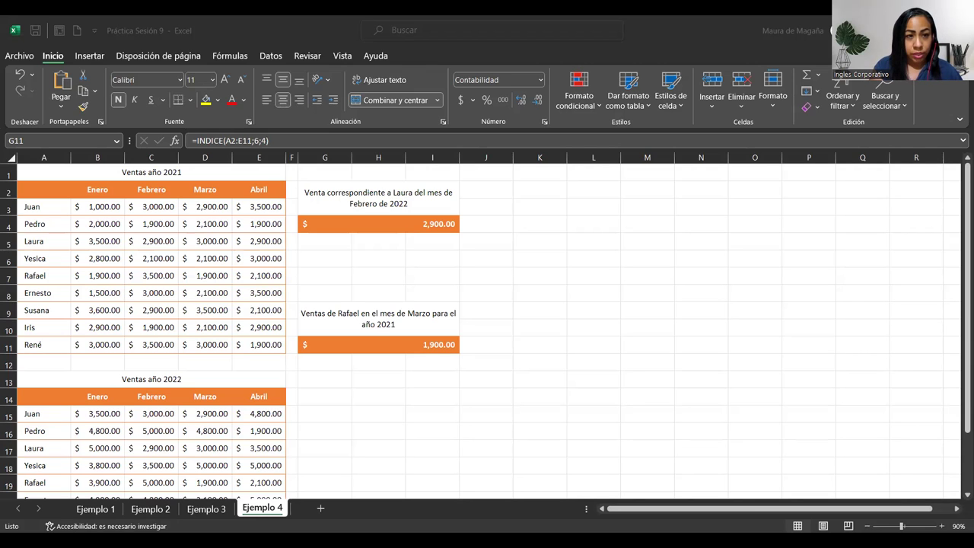
pyautogui.moveTo(124, 157); pyautogui.dragTo(126, 156)
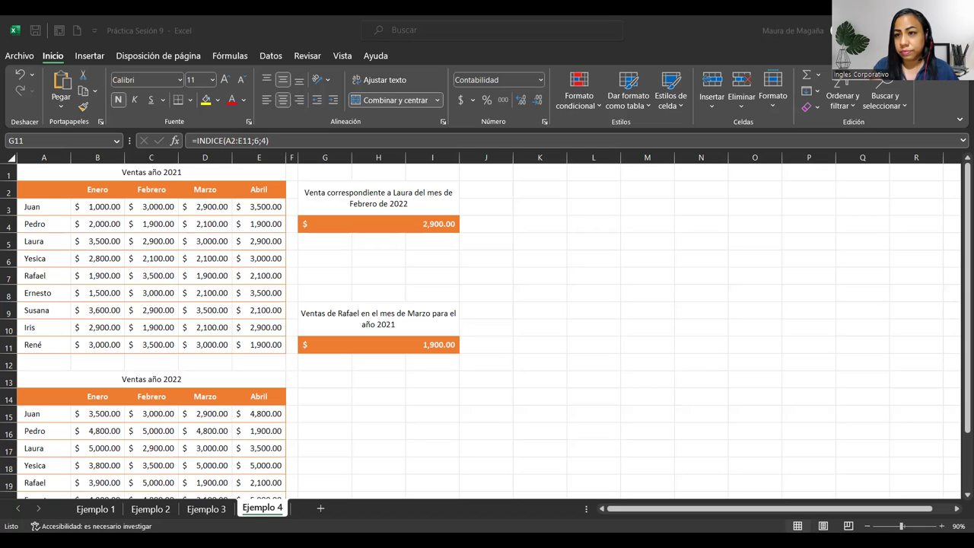
pyautogui.hotkey('alt', 'Tab')
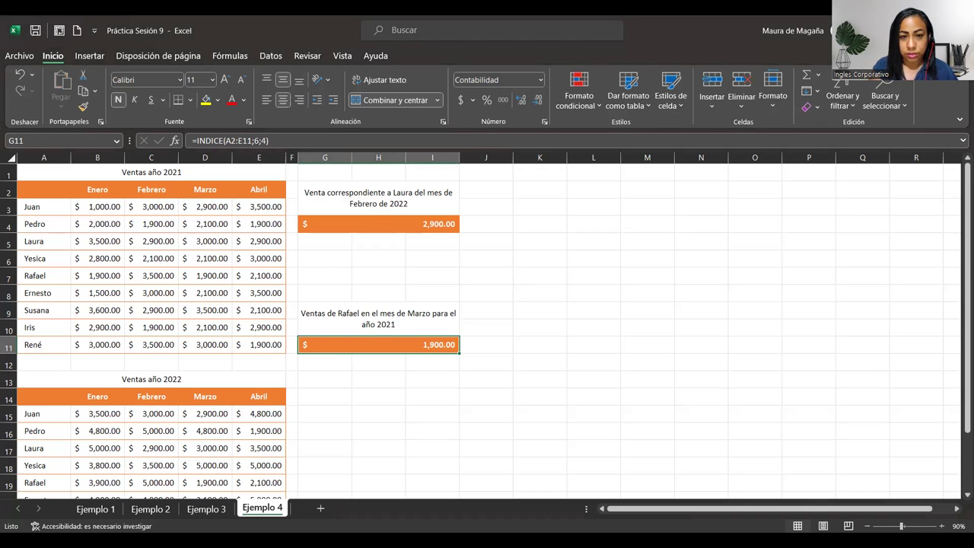
pyautogui.hotkey('alt', 'Tab')
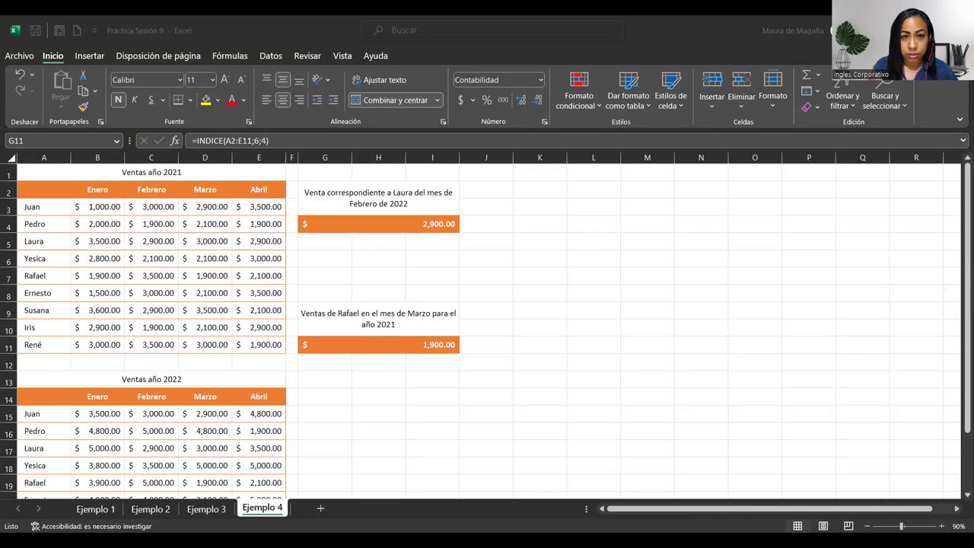
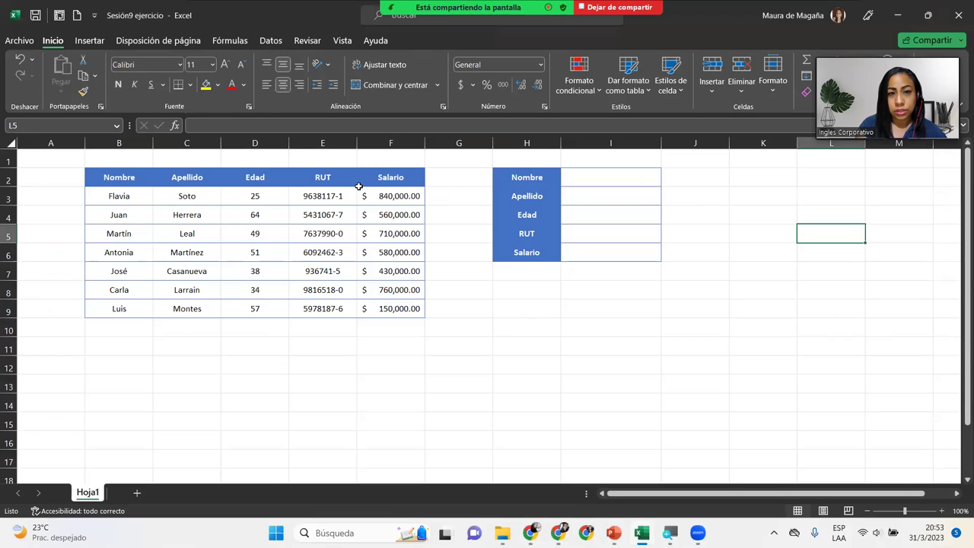
# Glance at the employee workbook's Nombre cell I2, then return to Práctica Sesión 9
pyautogui.click(344, 186)
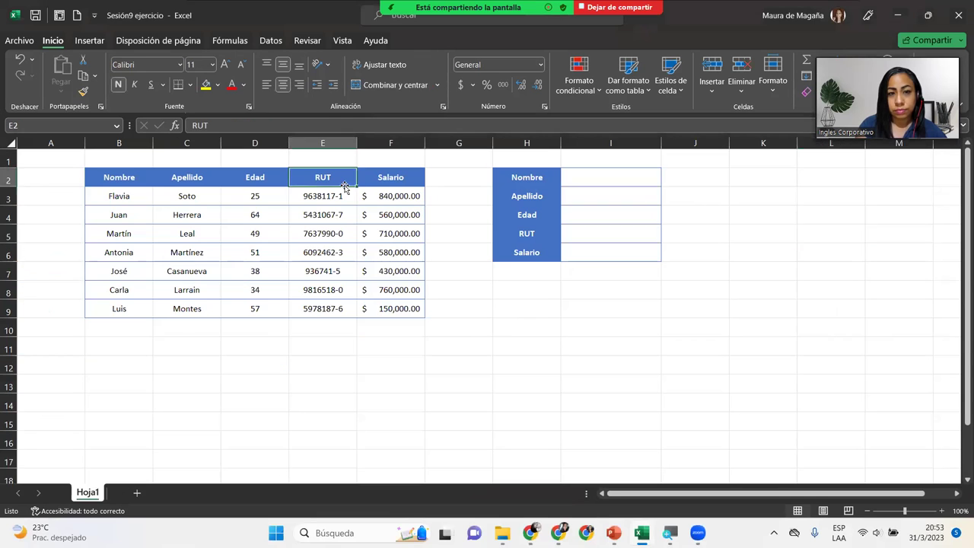
pyautogui.click(621, 180)
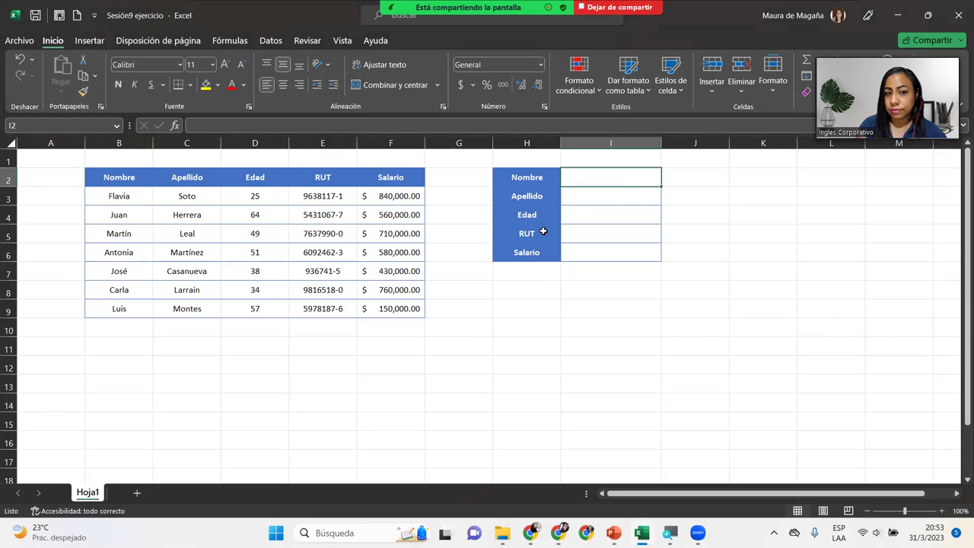
pyautogui.moveTo(641, 532)
pyautogui.click(597, 462)
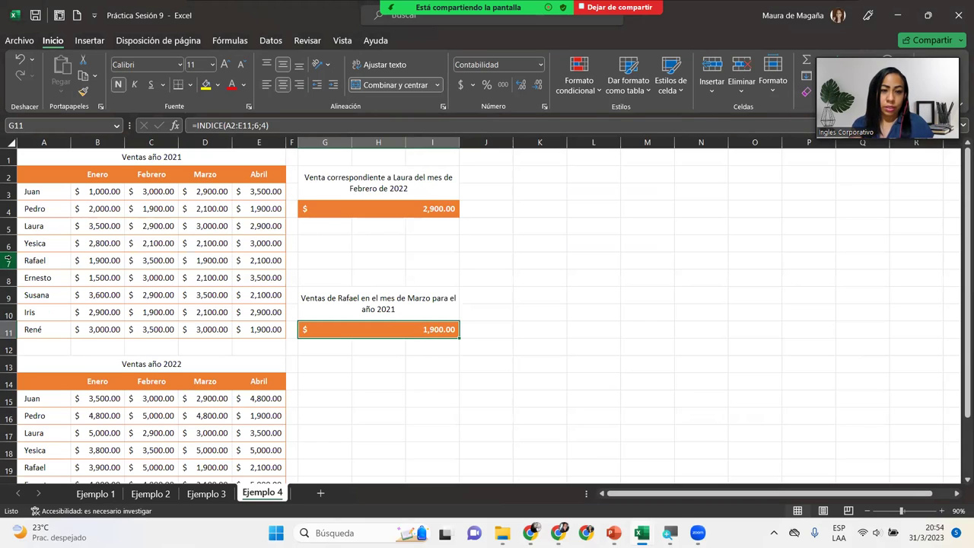
# Highlight Rafael's row 7 and the Marzo column D, meeting at D7
pyautogui.click(8, 260)
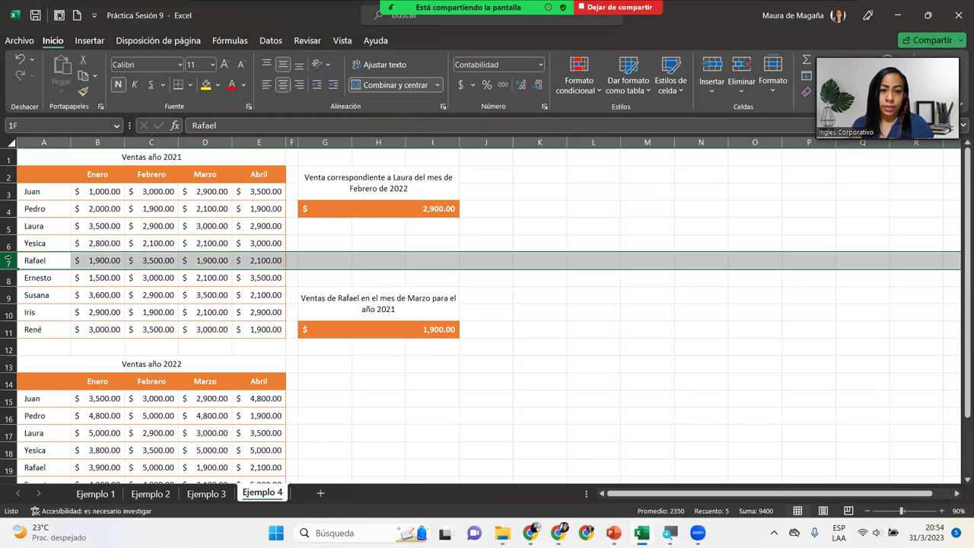
pyautogui.keyDown('ctrl'); pyautogui.click(204, 142); pyautogui.keyUp('ctrl')
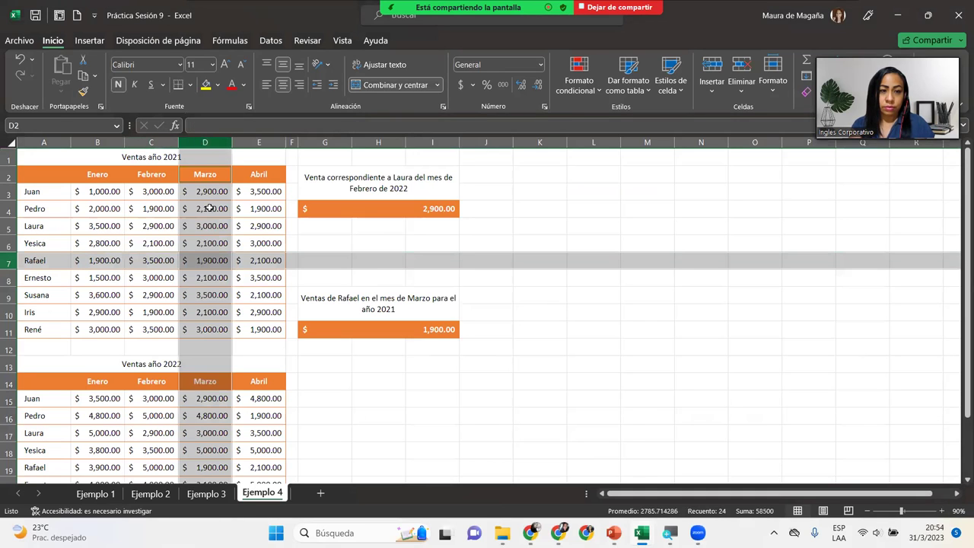
pyautogui.keyDown('ctrl'); pyautogui.click(206, 258); pyautogui.keyUp('ctrl')
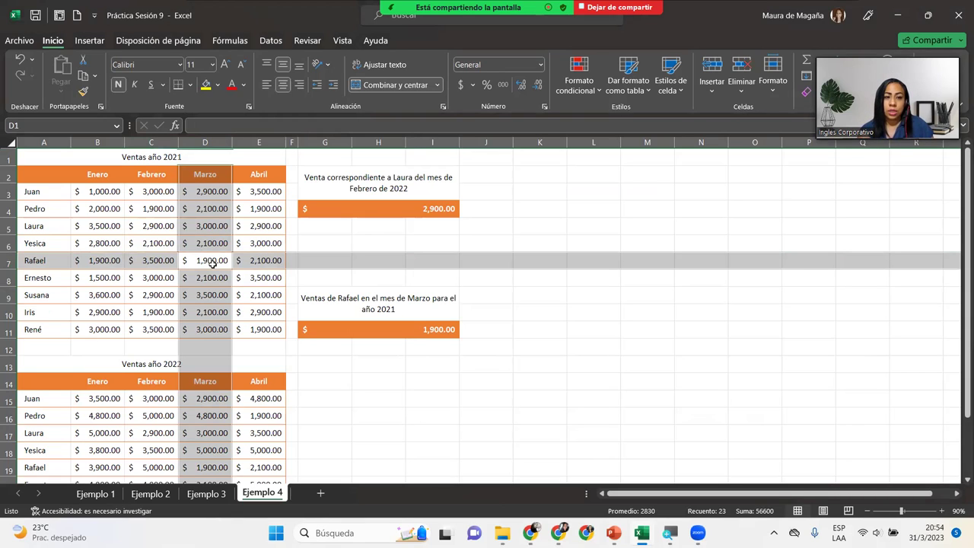
# Inspect =INDICE(A2:E11;6;4) in G11, keep its 1,900.00 result, and bring Sesión9 ejercicio forward
pyautogui.doubleClick(410, 327)
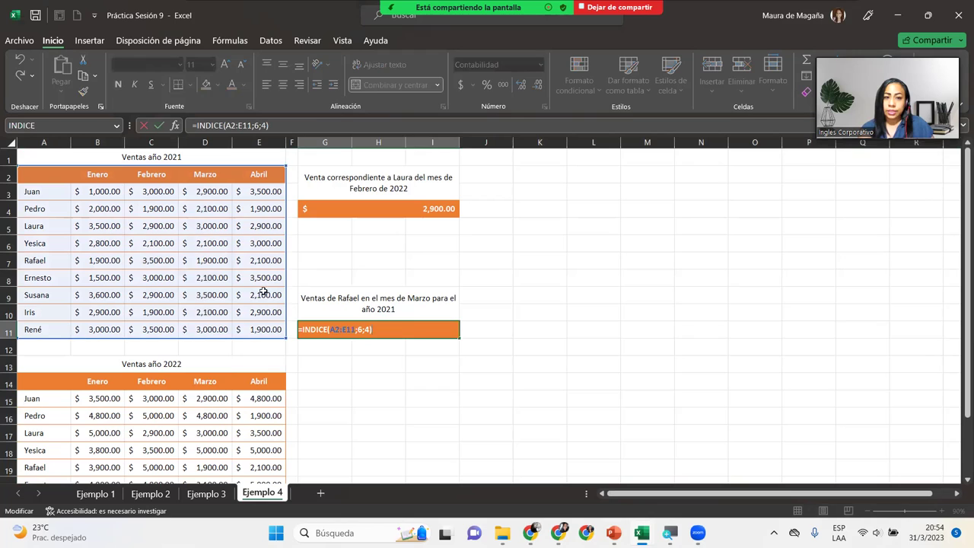
pyautogui.click(359, 328)
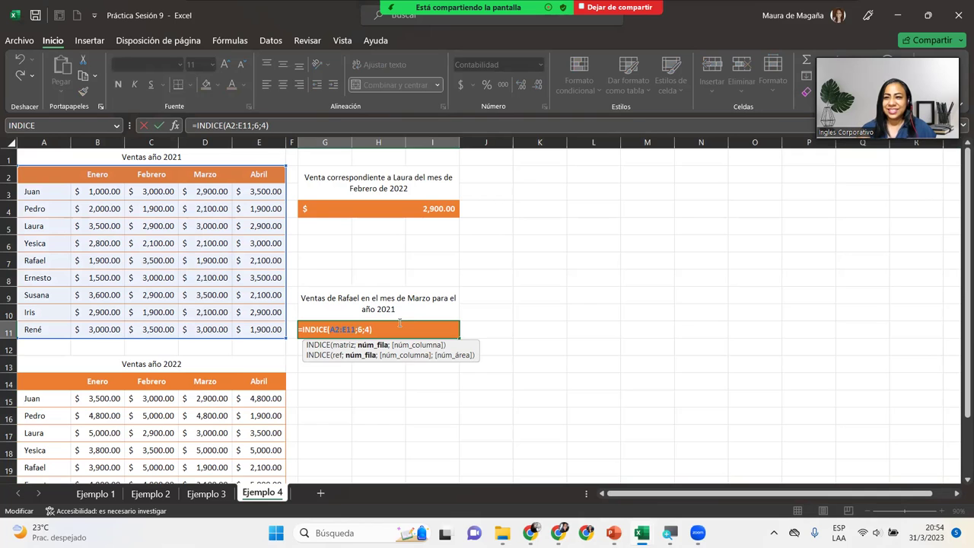
pyautogui.press('Return')
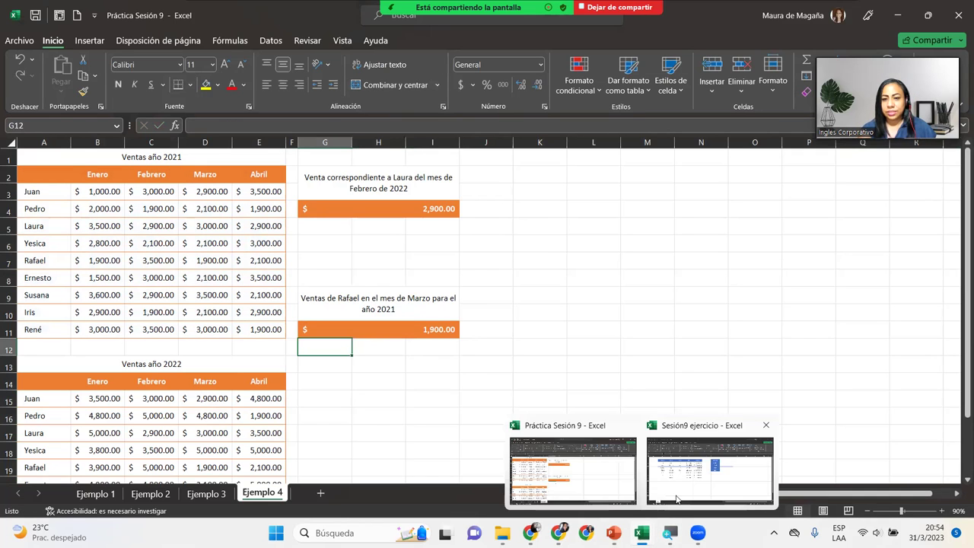
pyautogui.moveTo(641, 533)
pyautogui.click(676, 501)
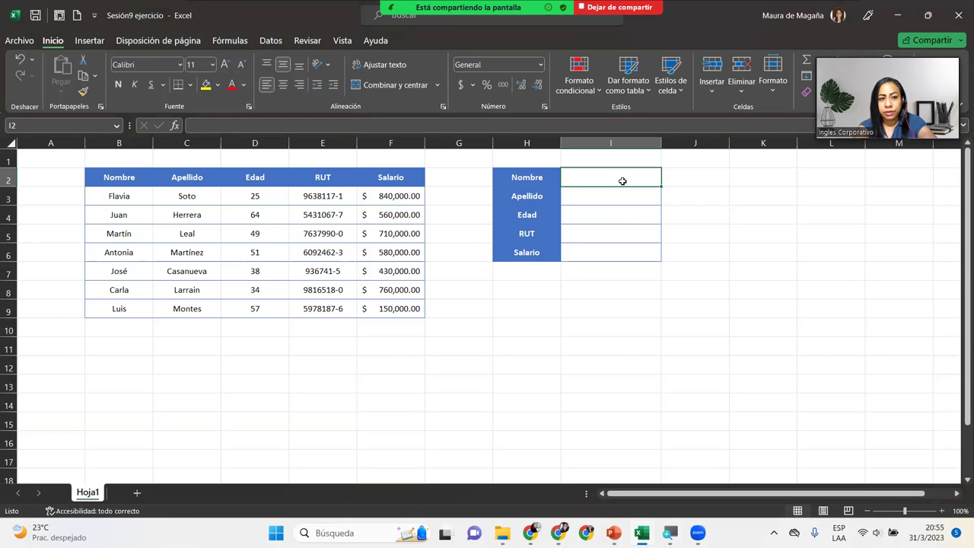
# Enter Martín as the Nombre to look up in I2
pyautogui.write('Martín')
pyautogui.press('Return')
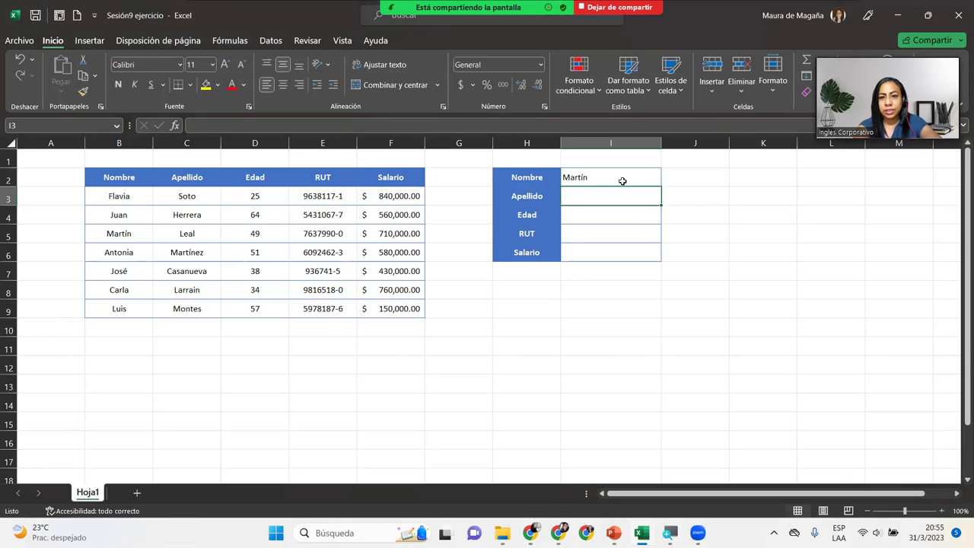
pyautogui.click(622, 176)
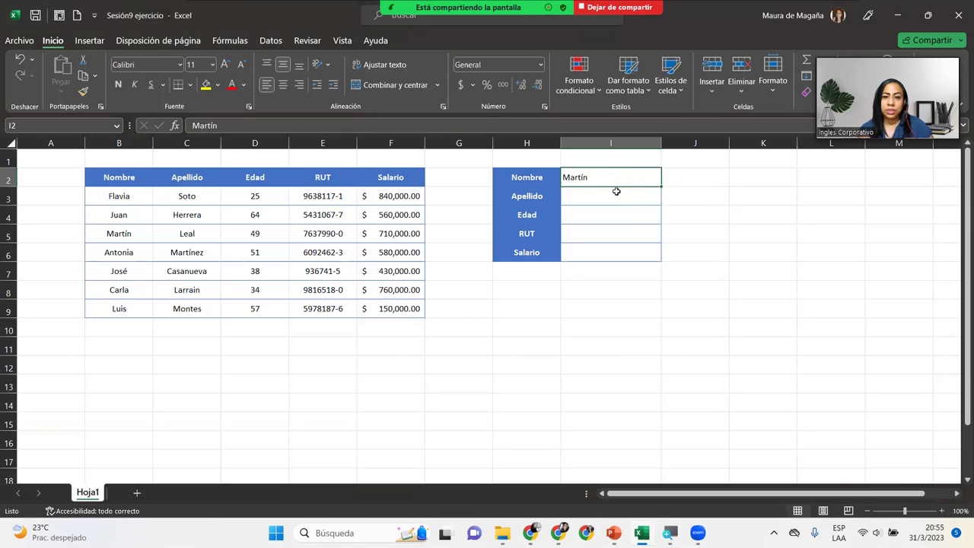
pyautogui.moveTo(618, 195); pyautogui.dragTo(620, 263)
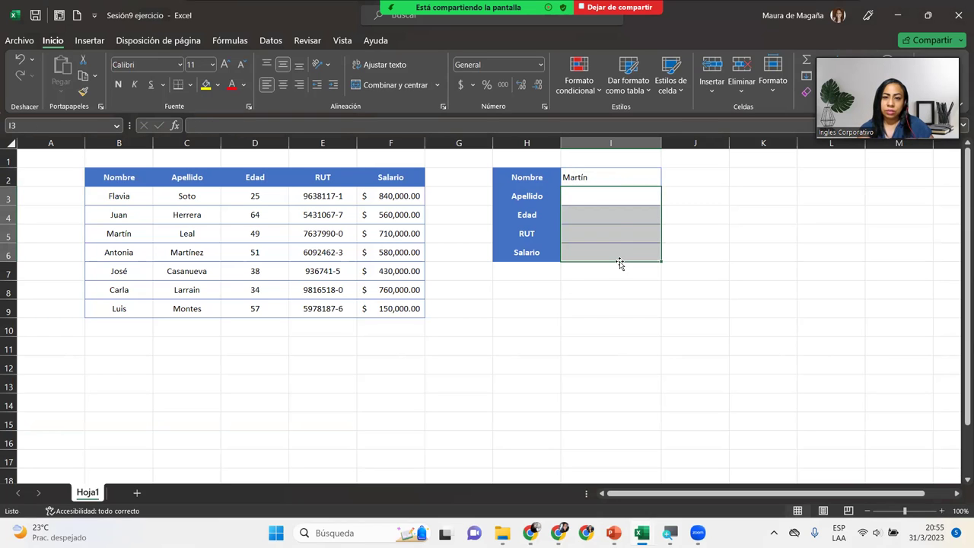
pyautogui.click(622, 192)
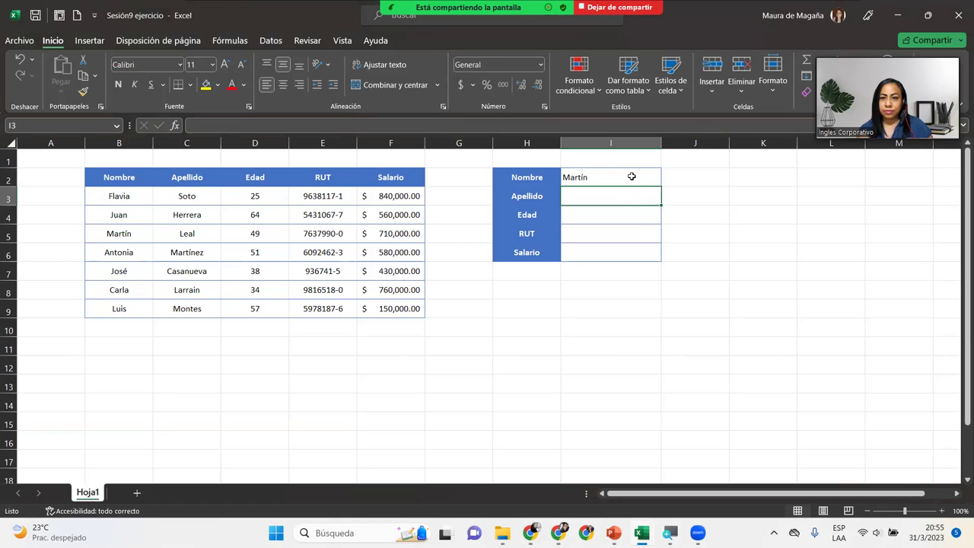
# Apply Increase Indent to the panel value cells I2:I6
pyautogui.click(631, 175)
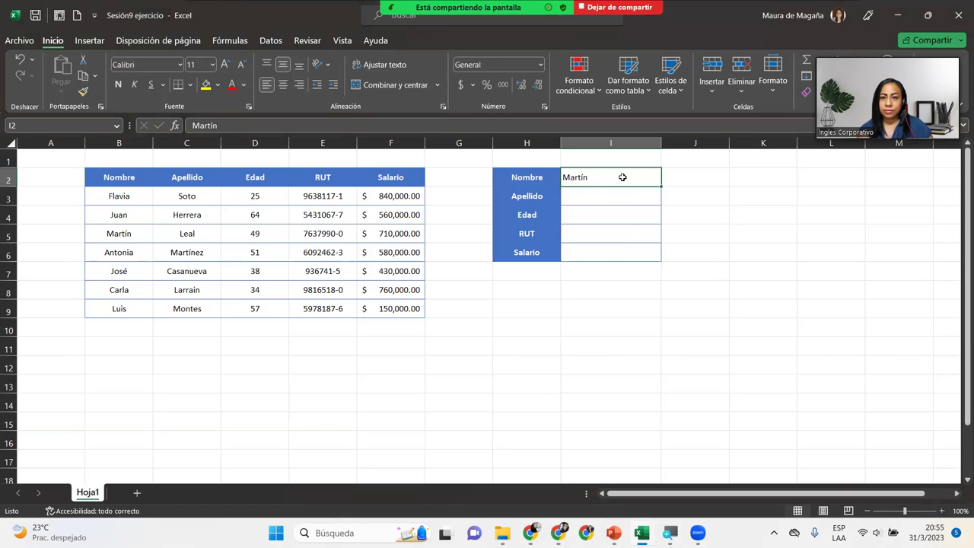
pyautogui.moveTo(621, 181); pyautogui.dragTo(625, 250)
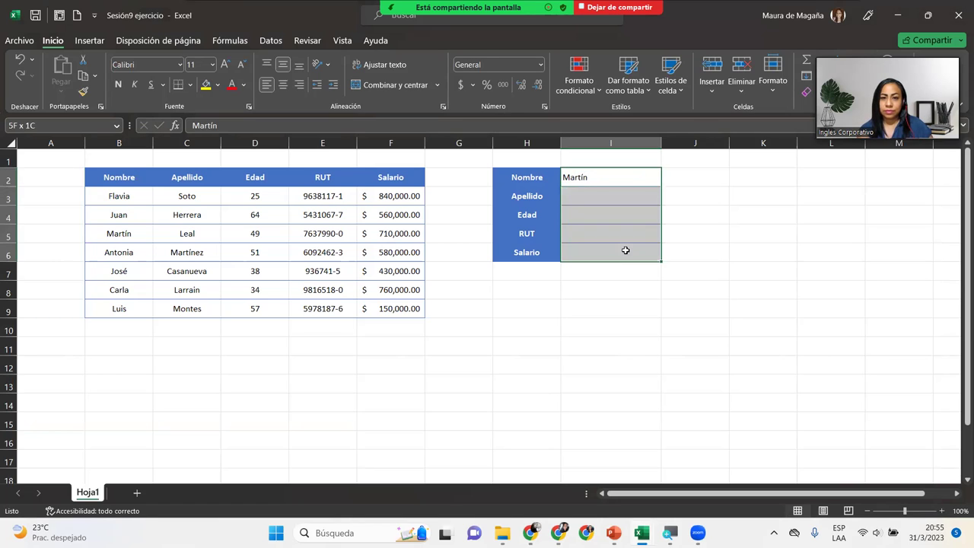
pyautogui.click(339, 87)
pyautogui.click(600, 190)
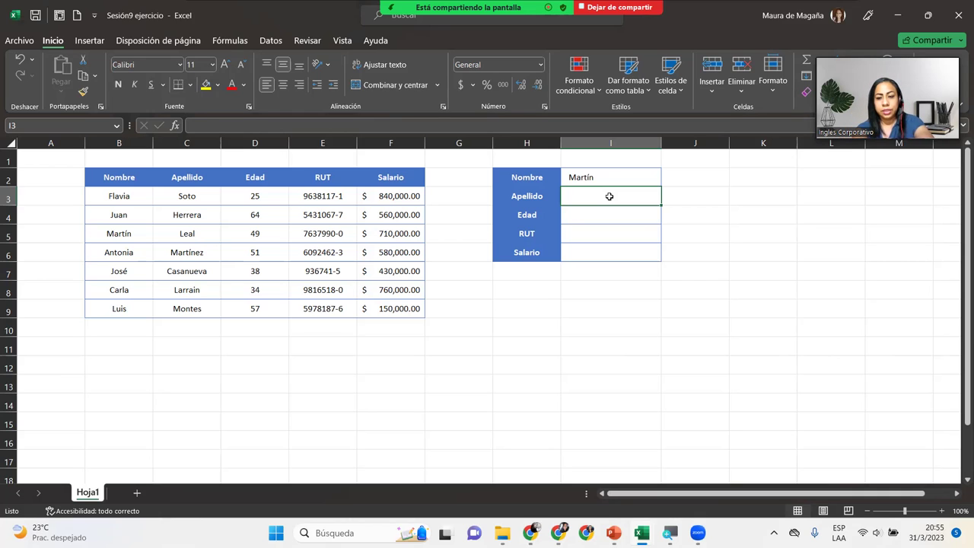
# Enter =INDICE(B2:F9;4;2) in I3 so the Apellido field returns Leal
pyautogui.write('=IND')
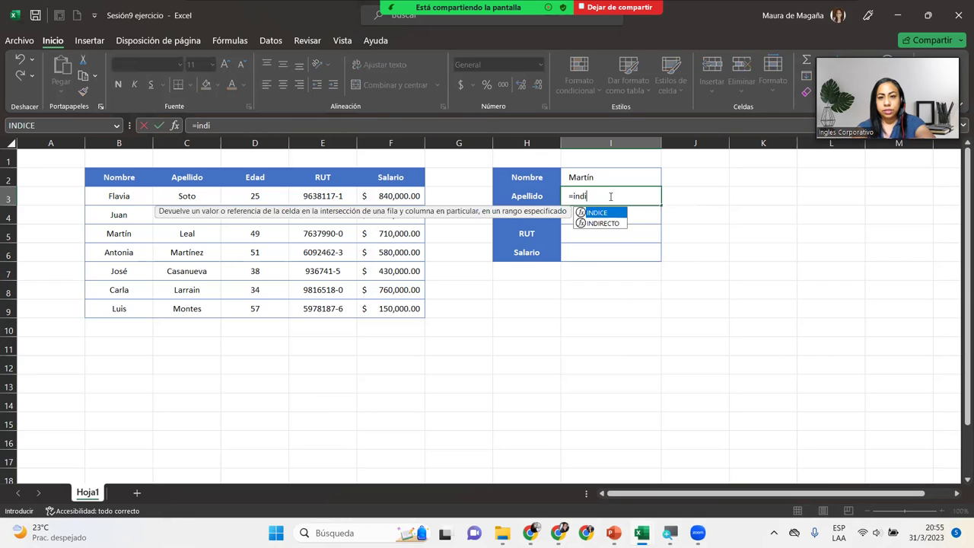
pyautogui.write('ICE(')
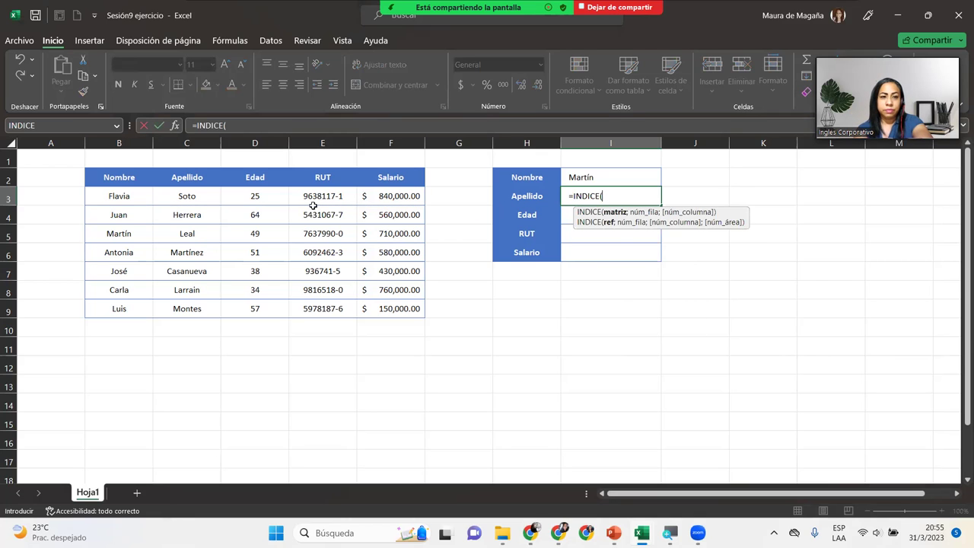
pyautogui.moveTo(126, 180)
pyautogui.mouseDown()
pyautogui.moveTo(365, 306)
pyautogui.moveTo(403, 309)
pyautogui.mouseUp()
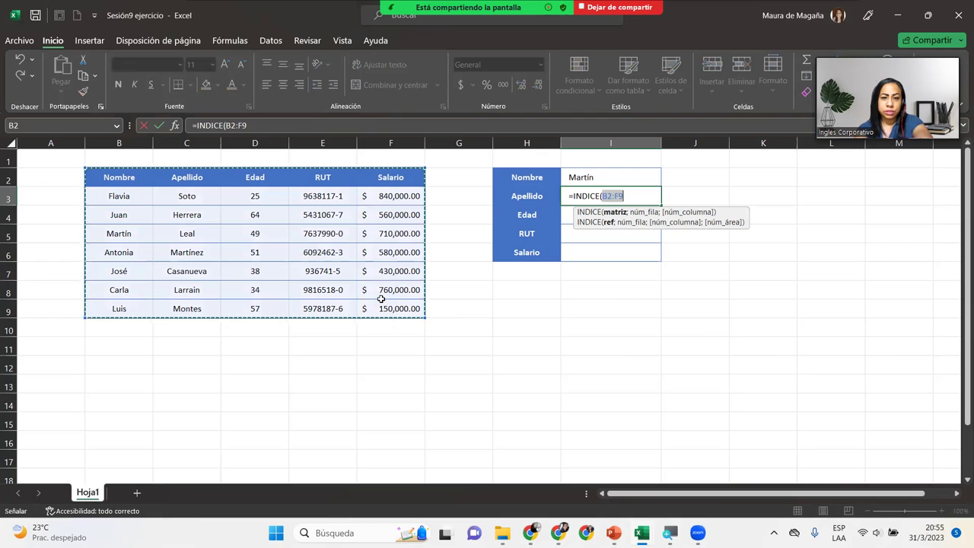
pyautogui.write(';')
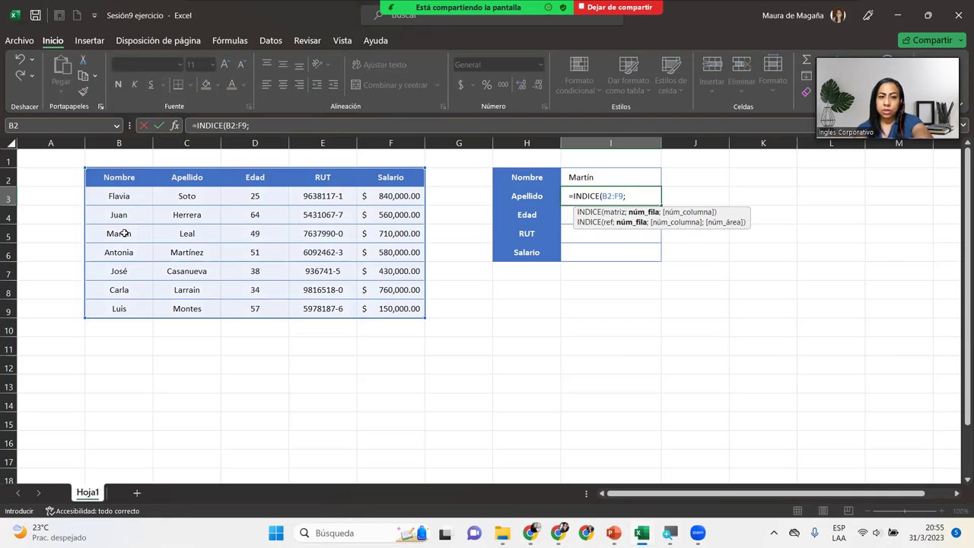
pyautogui.write('4;2')
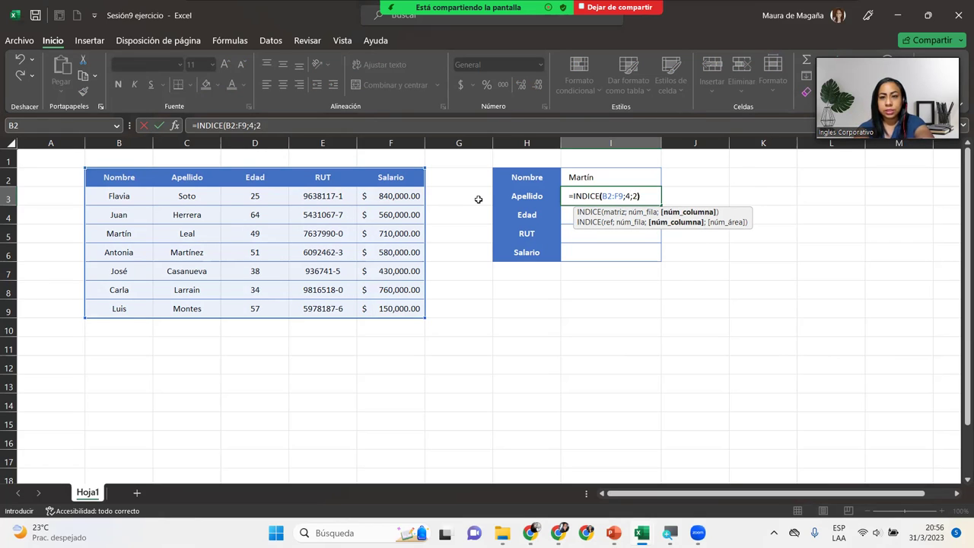
pyautogui.press('Return')
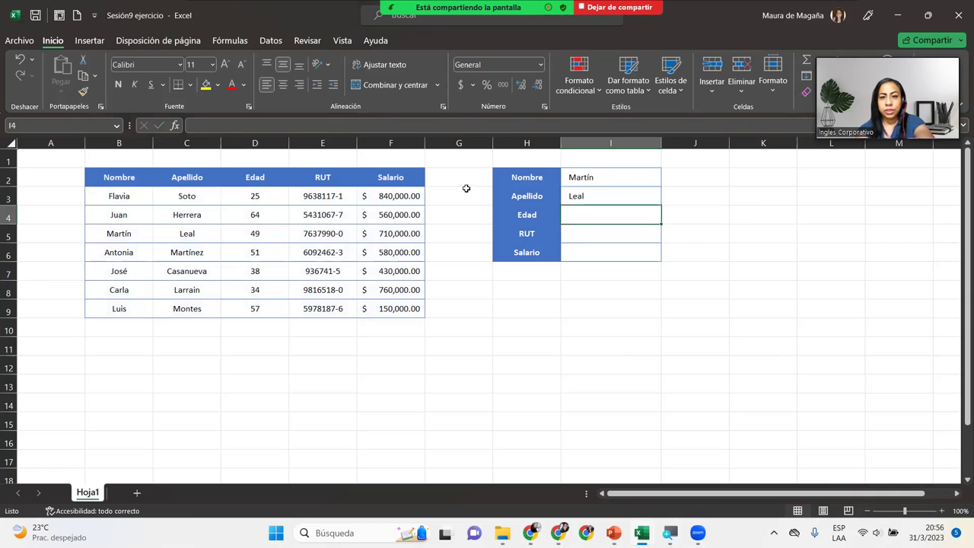
# Zoom in on the sheet and narrow column A to fit row numbers
pyautogui.click(564, 175)
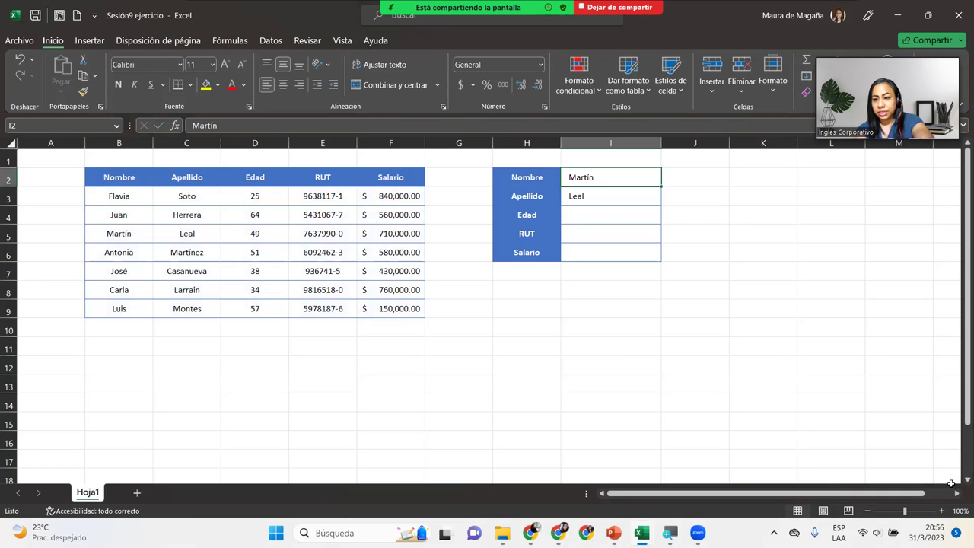
pyautogui.click(942, 510)
pyautogui.click(942, 511)
pyautogui.click(942, 511)
pyautogui.click(942, 510)
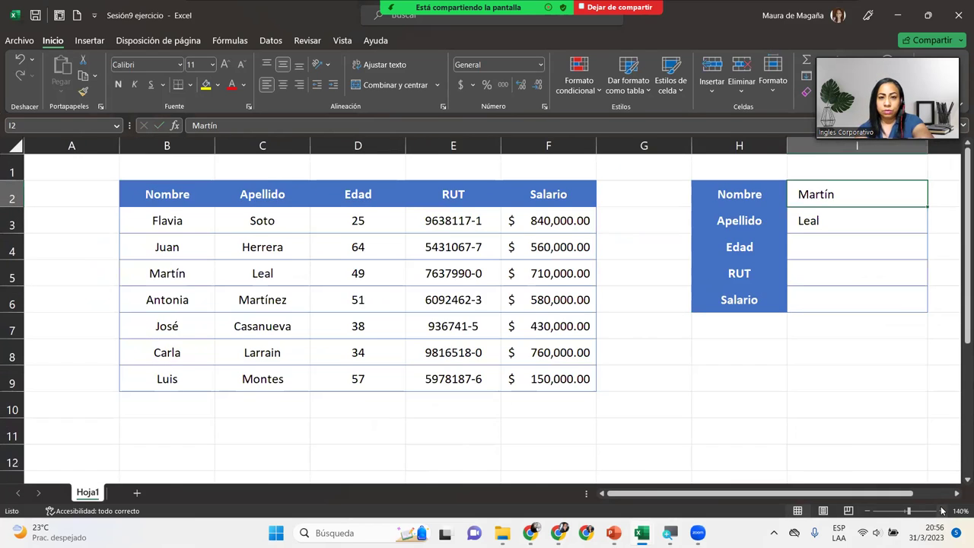
pyautogui.click(942, 511)
pyautogui.moveTo(894, 496); pyautogui.dragTo(856, 495)
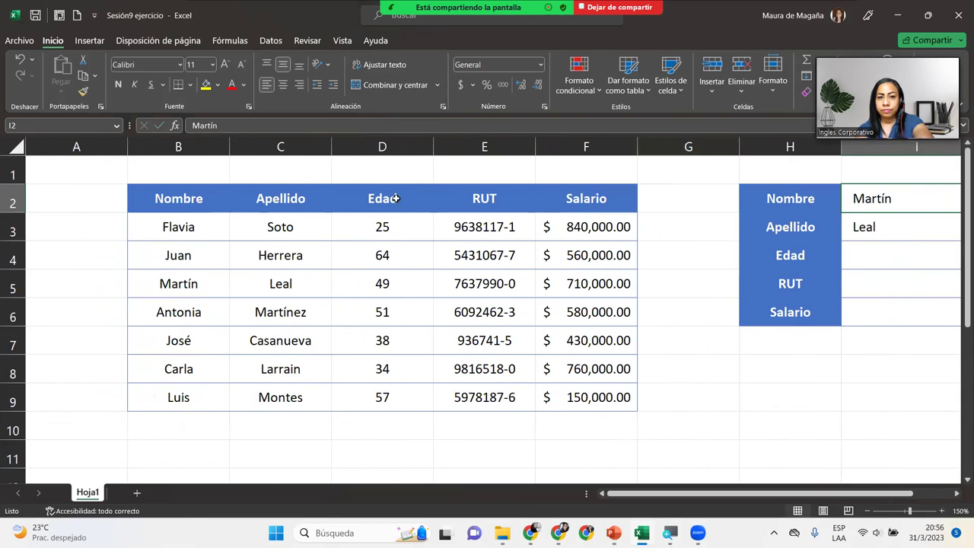
pyautogui.moveTo(127, 149); pyautogui.dragTo(61, 163)
# Number the table rows 1 to 8 down cells A2:A9
pyautogui.click(54, 190)
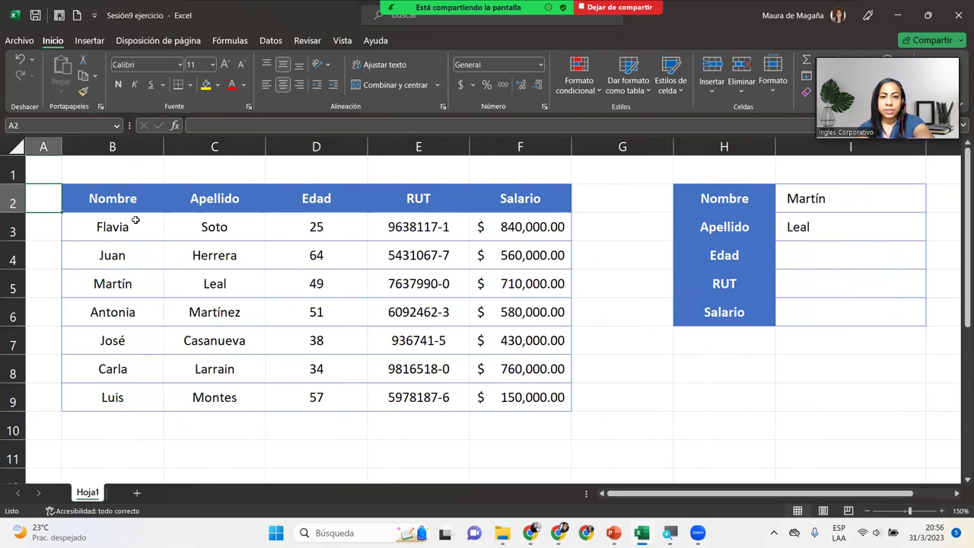
pyautogui.write('1')
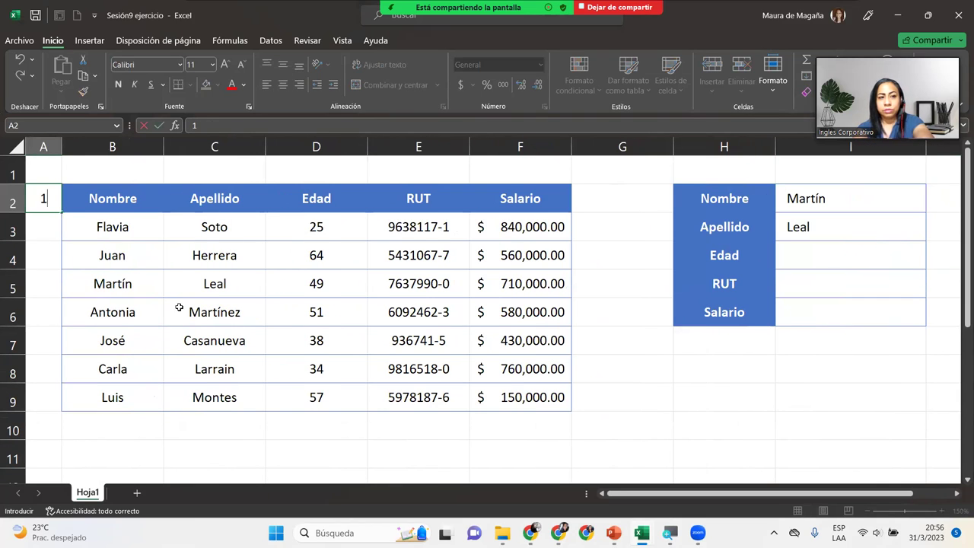
pyautogui.press('Return')
pyautogui.write('2')
pyautogui.press('Return')
pyautogui.write('3')
pyautogui.press('Return')
pyautogui.write('4')
pyautogui.press('Return')
pyautogui.write('5')
pyautogui.press('Return')
pyautogui.write('6')
pyautogui.press('Return')
pyautogui.write('7')
pyautogui.press('Return')
pyautogui.write('8')
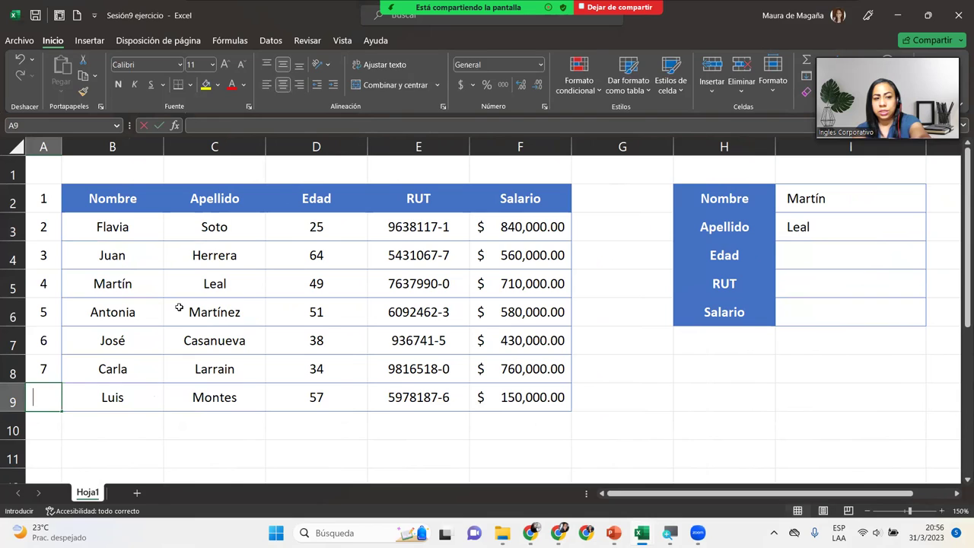
pyautogui.press('Return')
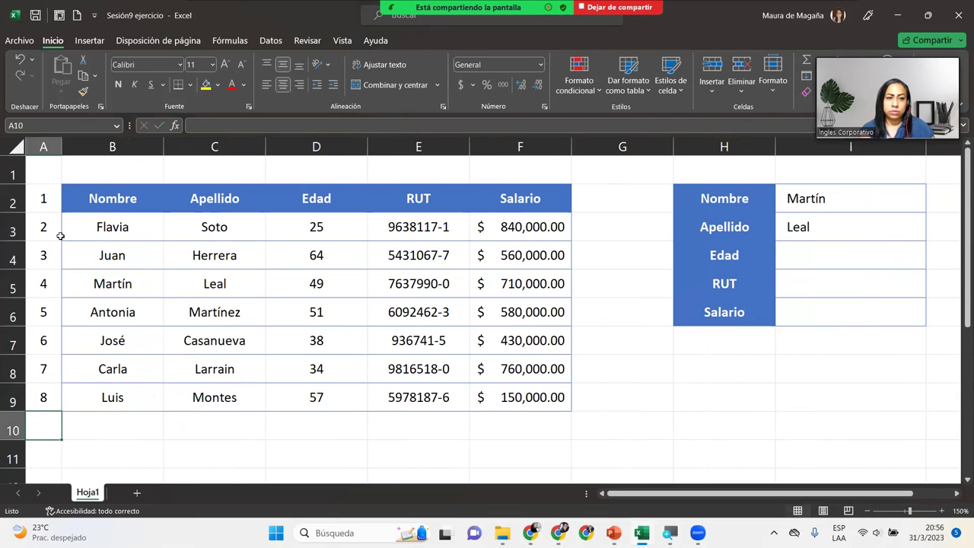
# Right-align the row numbers in column A and colour them blue
pyautogui.moveTo(46, 206); pyautogui.dragTo(48, 397)
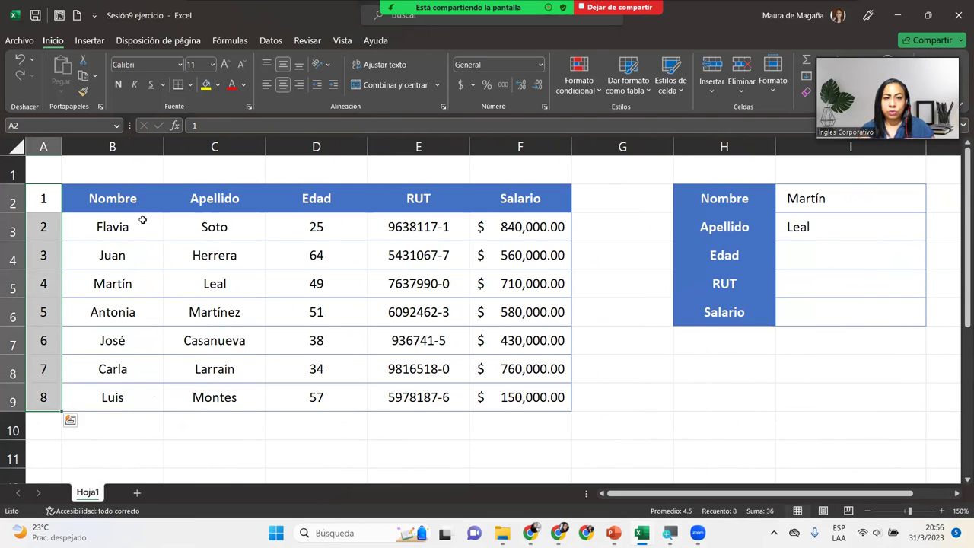
pyautogui.click(299, 85)
pyautogui.click(244, 84)
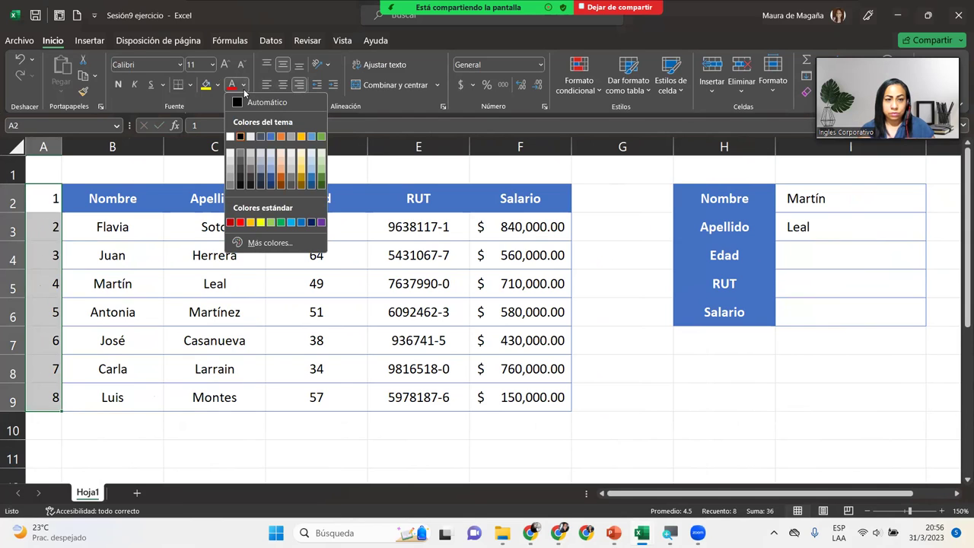
pyautogui.click(298, 222)
# Number the columns 1 to 5 across B1:F1 and colour them blue
pyautogui.click(142, 178)
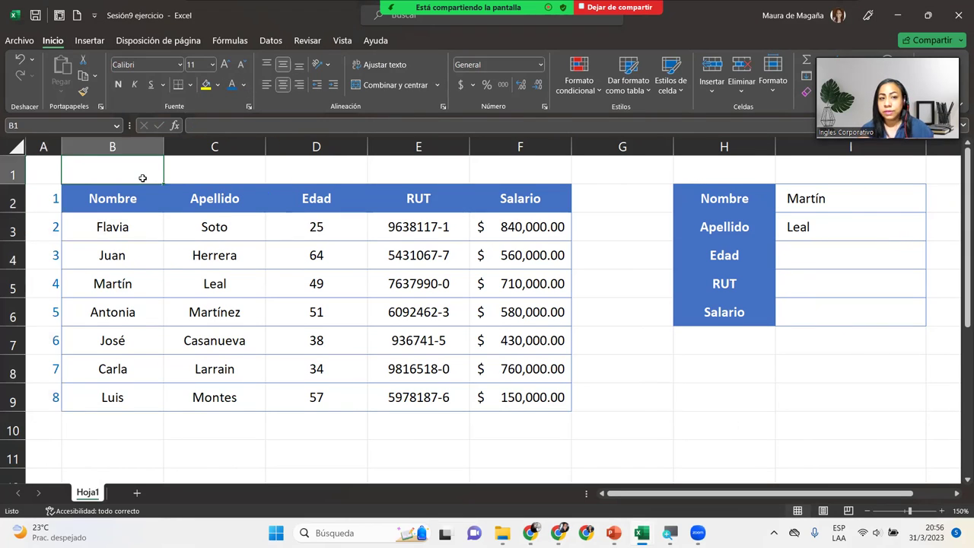
pyautogui.write('1')
pyautogui.press('Tab')
pyautogui.write('2')
pyautogui.press('Tab')
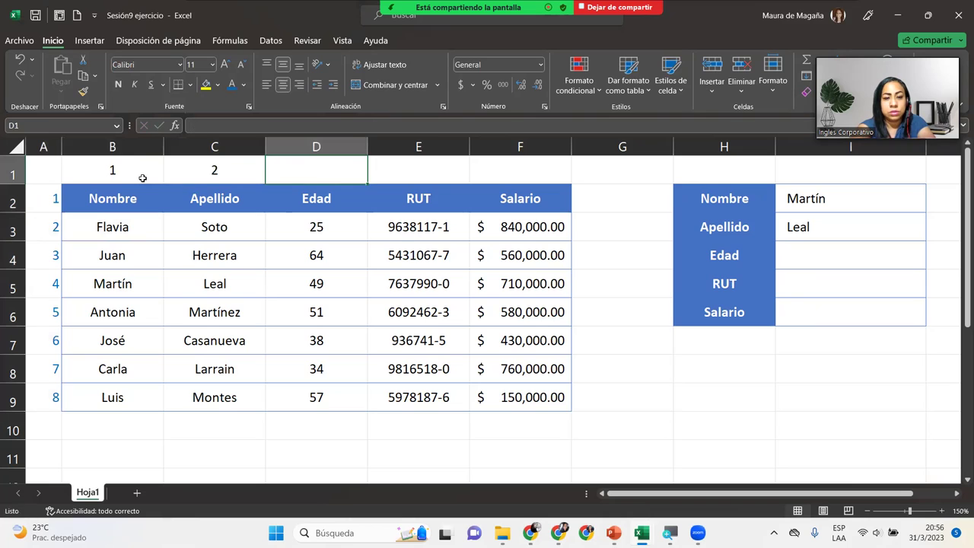
pyautogui.write('3')
pyautogui.press('Tab')
pyautogui.write('4')
pyautogui.press('Tab')
pyautogui.write('5')
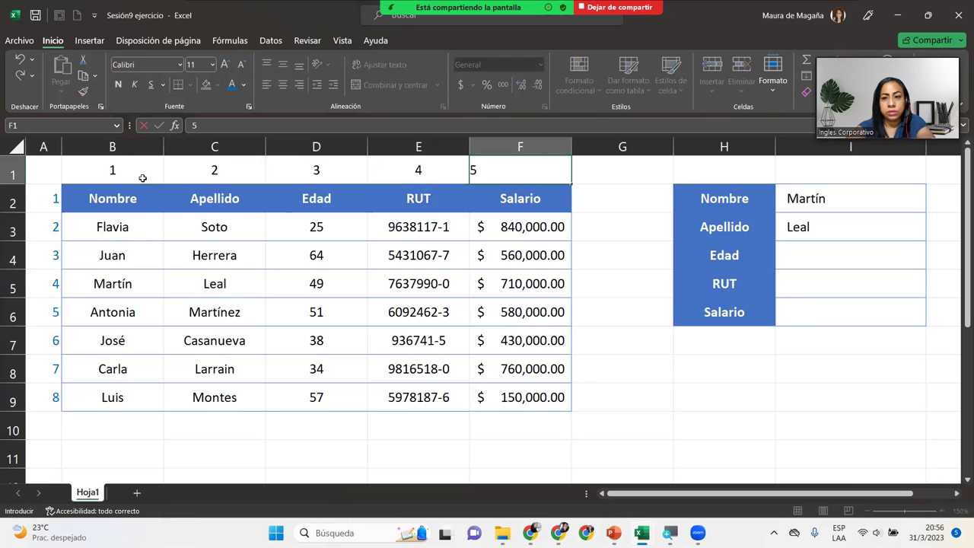
pyautogui.press('Return')
pyautogui.click(153, 169)
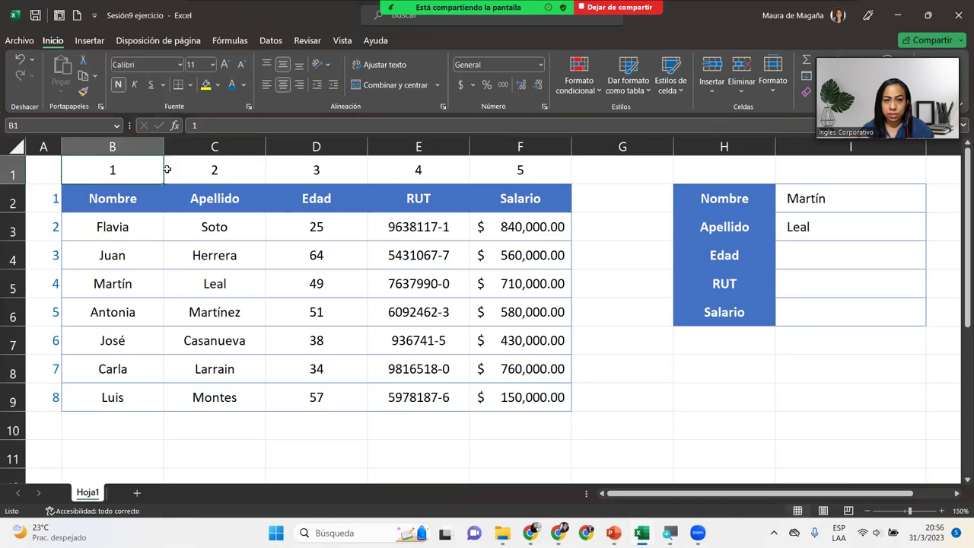
pyautogui.moveTo(166, 169); pyautogui.dragTo(519, 170)
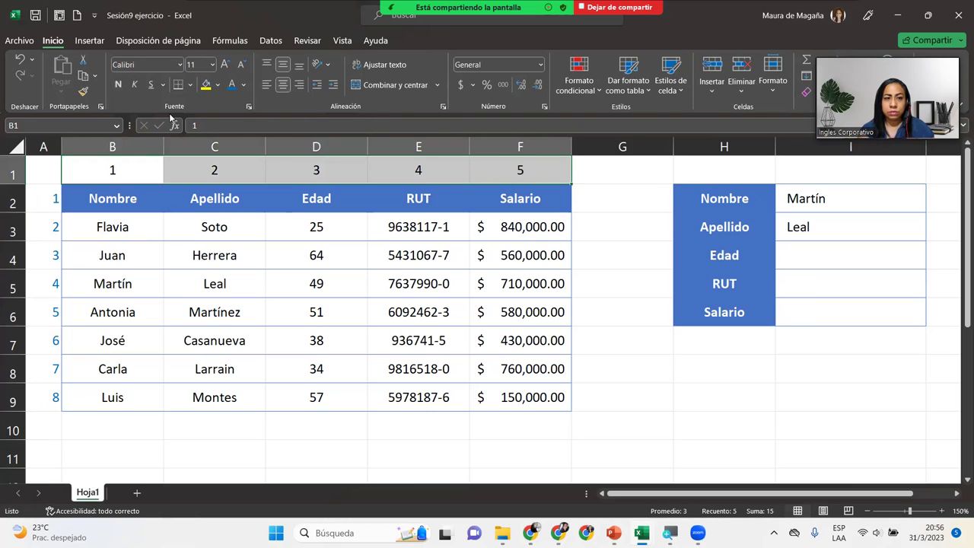
pyautogui.click(233, 89)
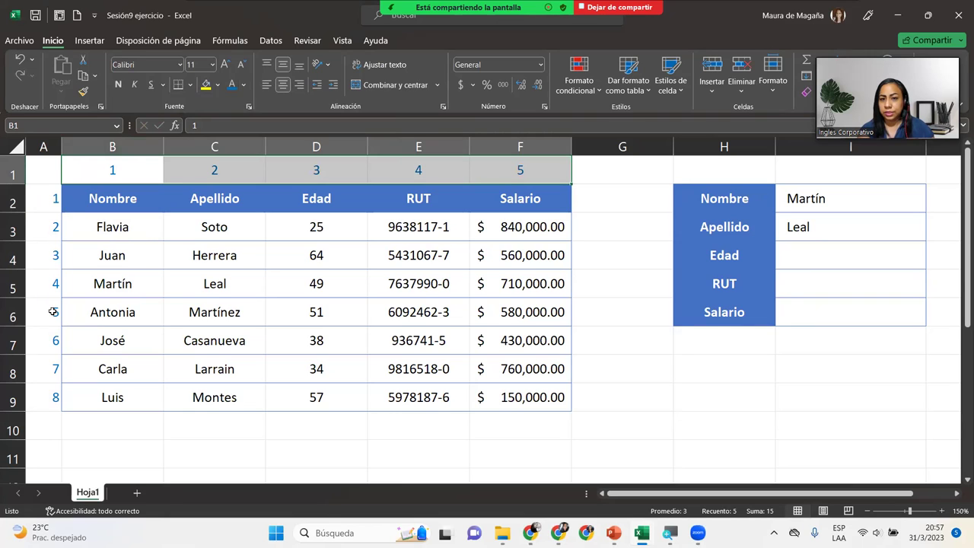
pyautogui.click(275, 218)
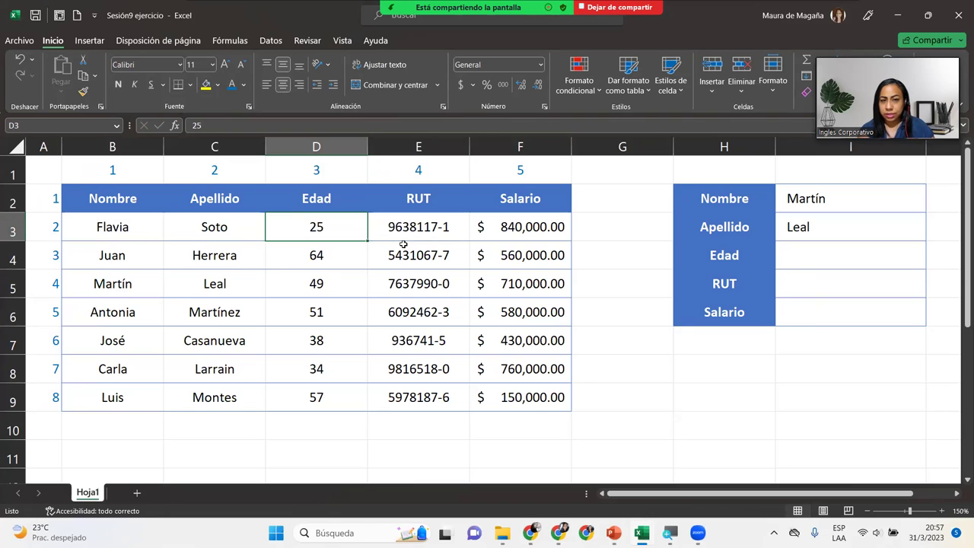
pyautogui.click(803, 219)
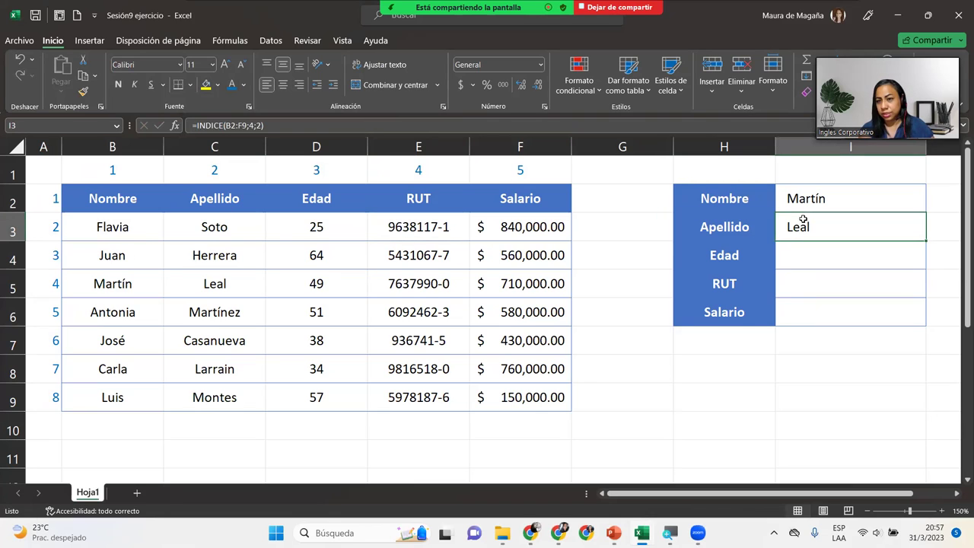
pyautogui.doubleClick(802, 220)
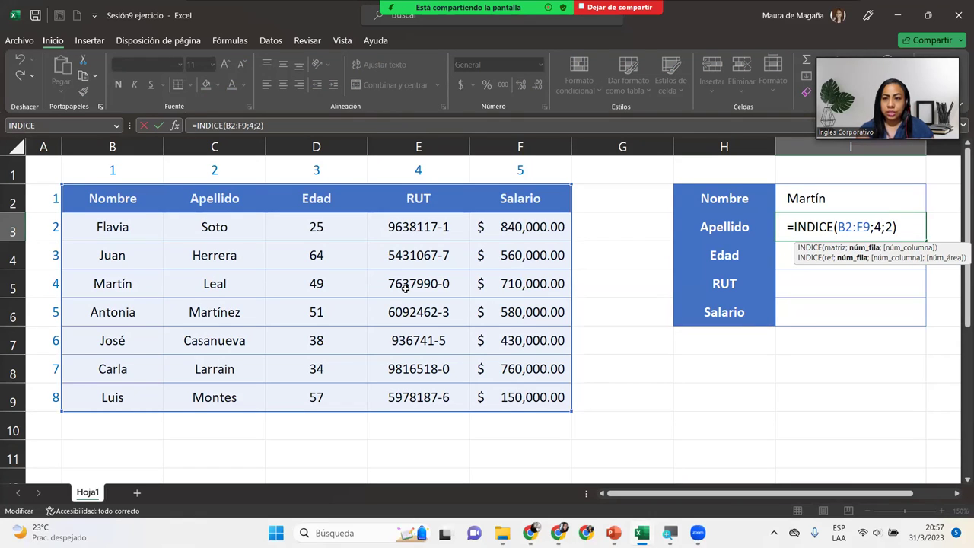
pyautogui.click(909, 227)
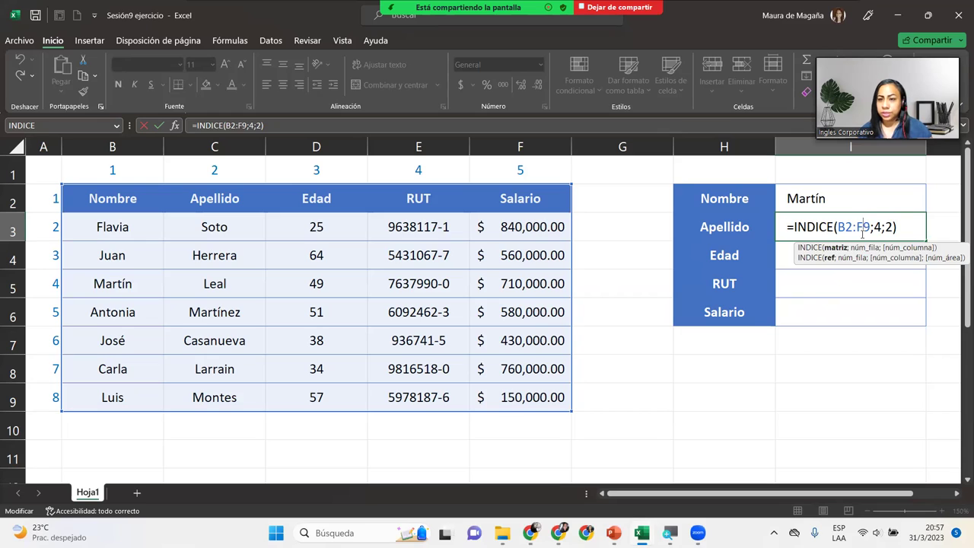
pyautogui.click(859, 248)
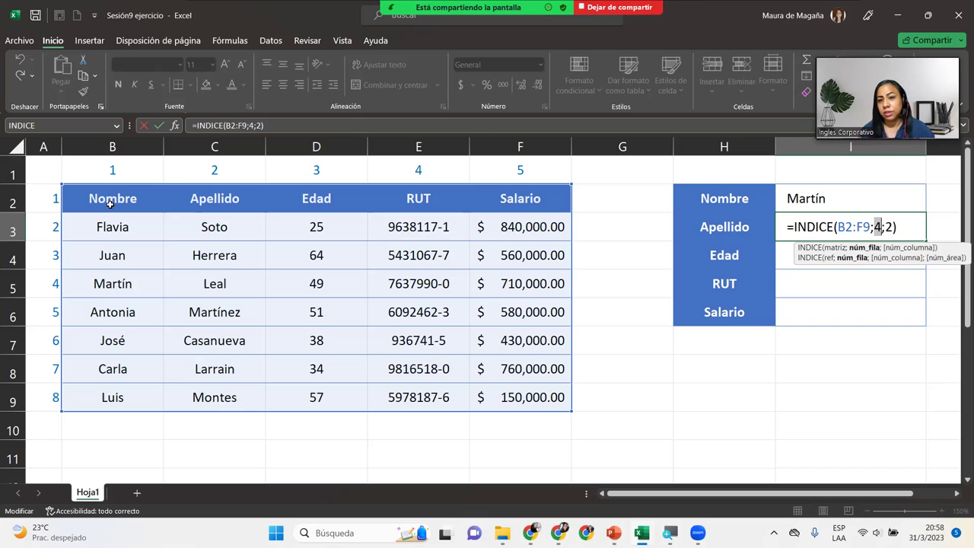
pyautogui.press('Return')
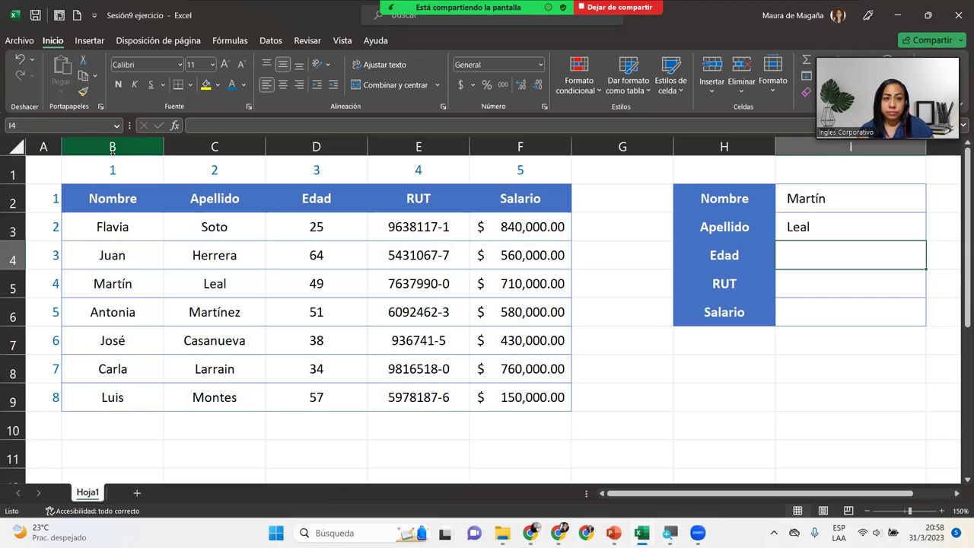
# Bottom-align the column numbers in row 1, then select the Edad cell I4
pyautogui.click(15, 172)
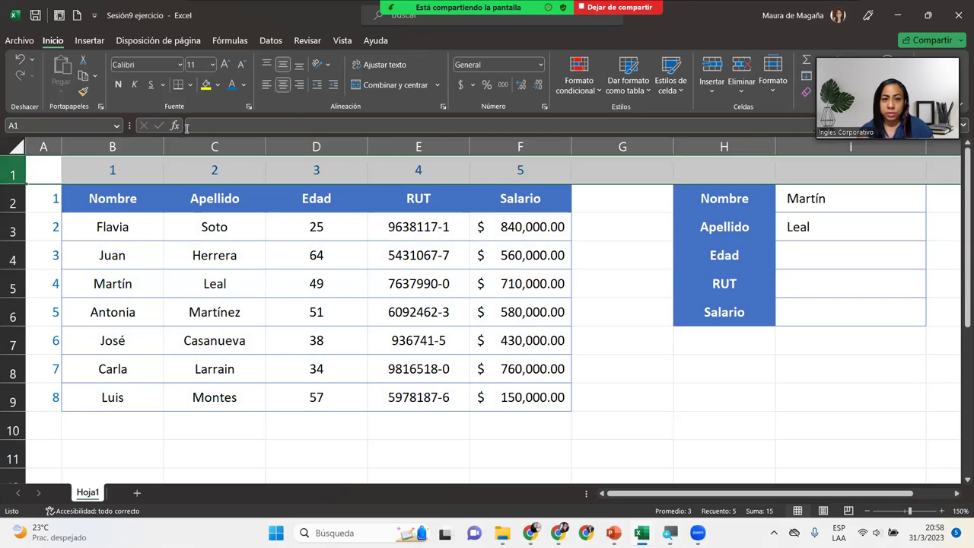
pyautogui.click(299, 64)
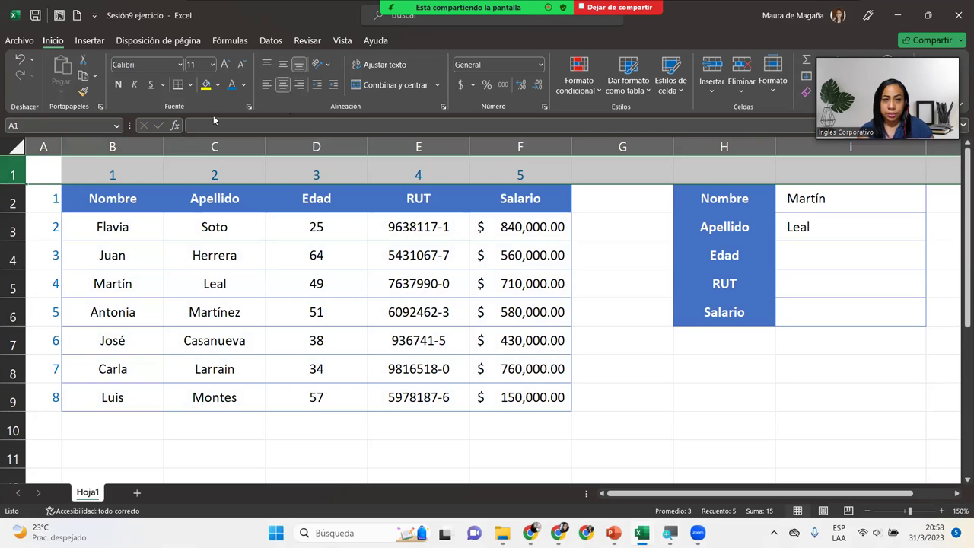
pyautogui.click(117, 174)
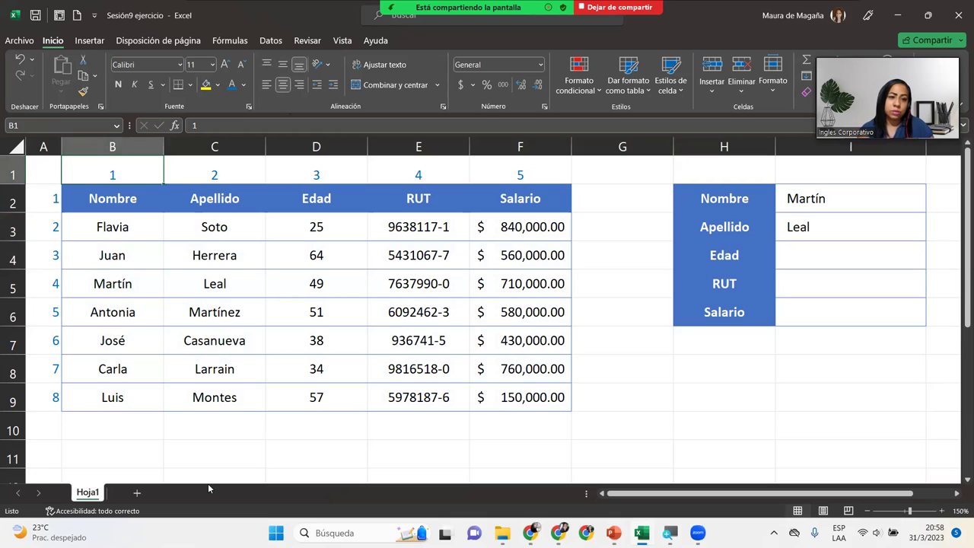
pyautogui.click(807, 260)
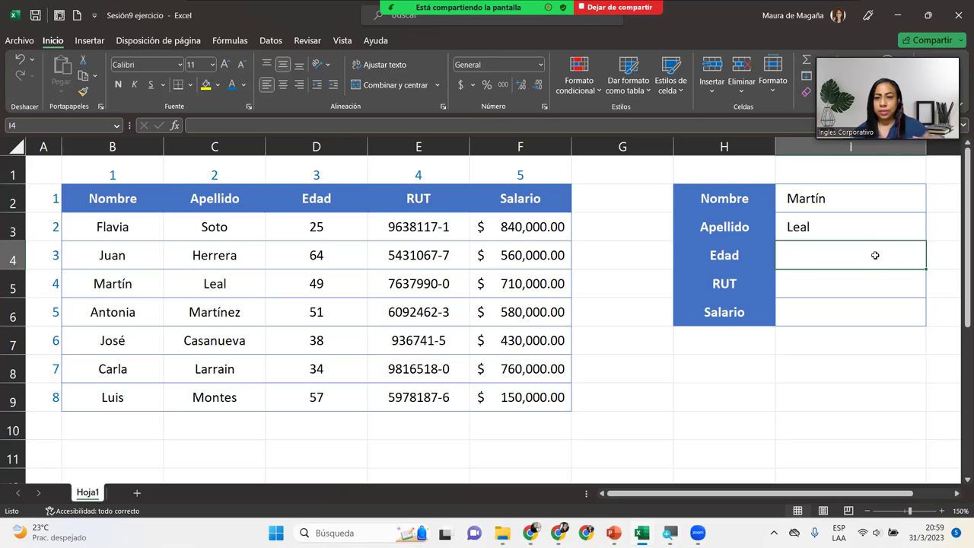
# Enter =INDICE(B2:F9;4;3) in I4 to return Martín's age, 49
pyautogui.write('=')
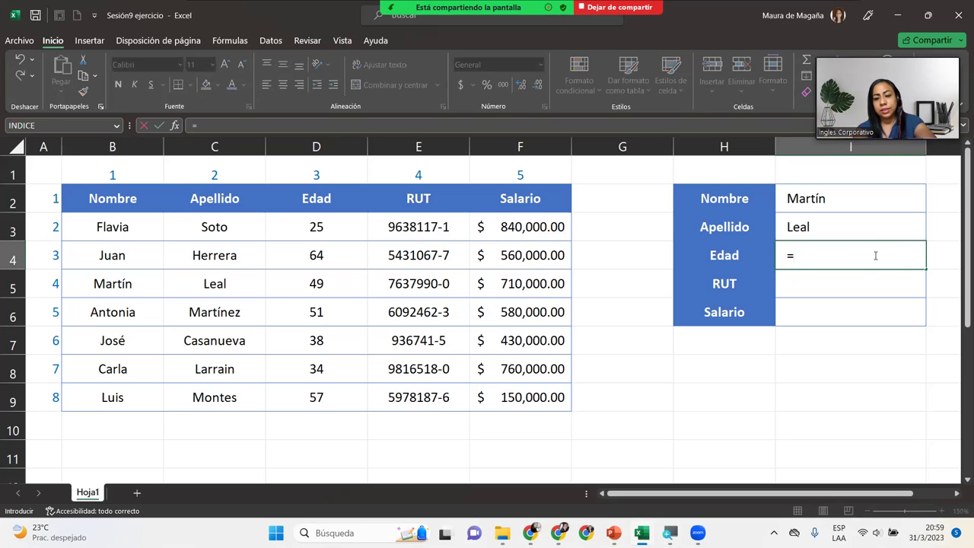
pyautogui.write('in')
pyautogui.press('Tab')
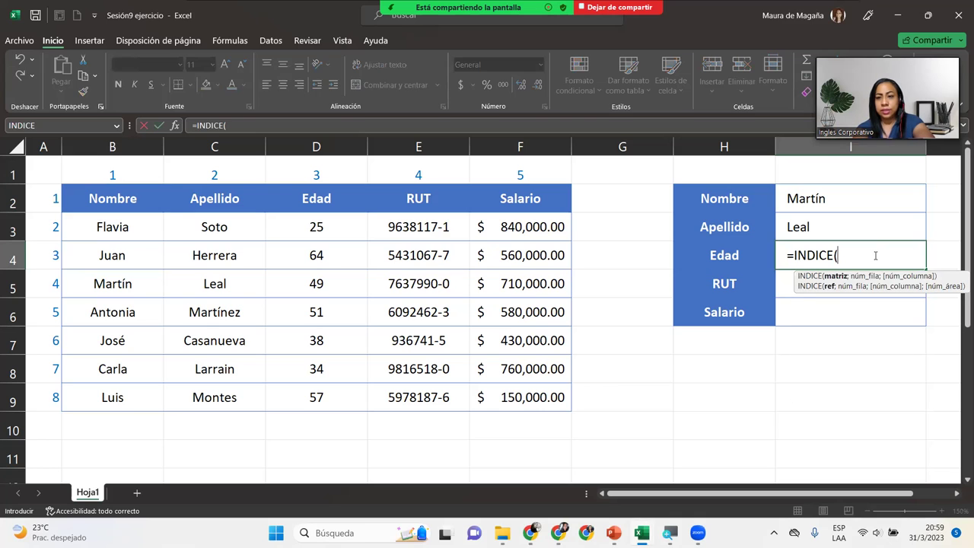
pyautogui.moveTo(143, 196)
pyautogui.mouseDown()
pyautogui.moveTo(340, 276)
pyautogui.moveTo(514, 401)
pyautogui.mouseUp()
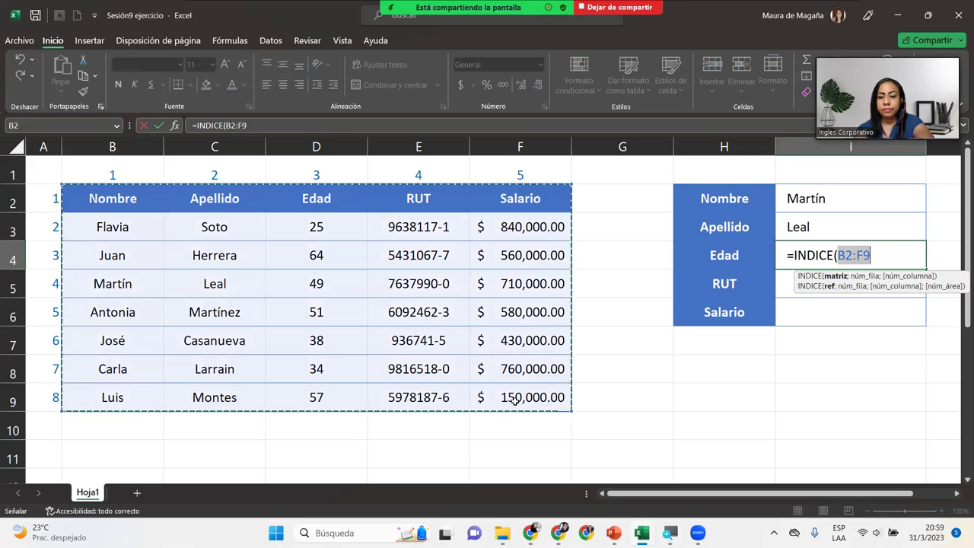
pyautogui.write(';')
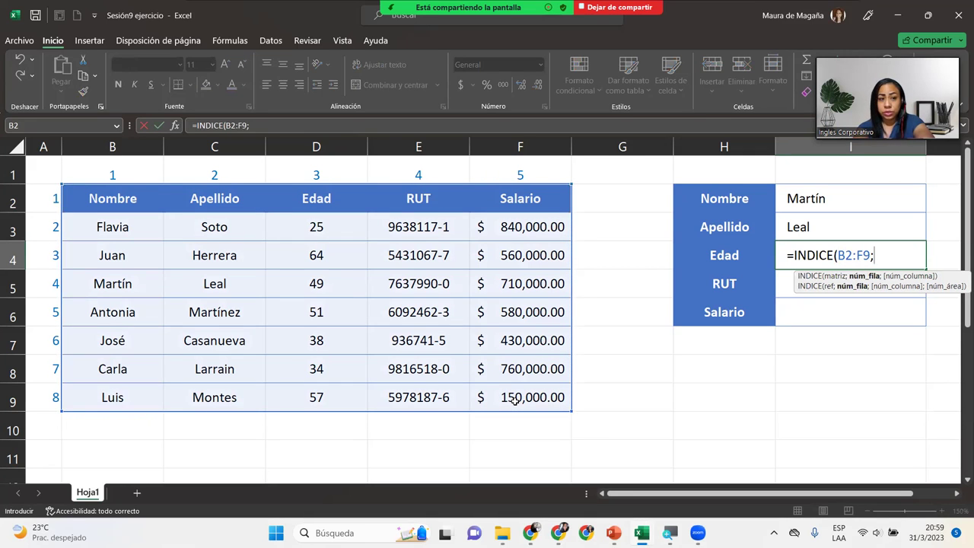
pyautogui.write('4;')
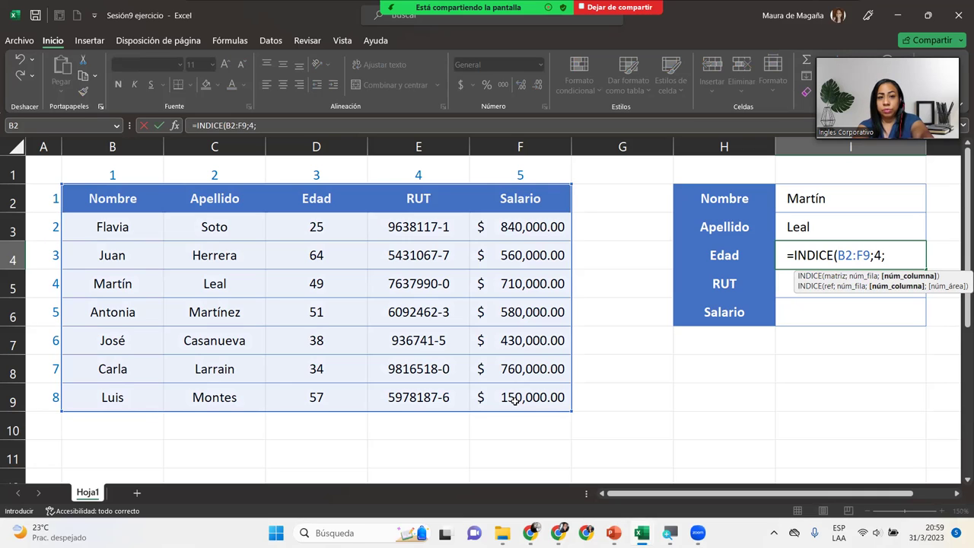
pyautogui.write('3)')
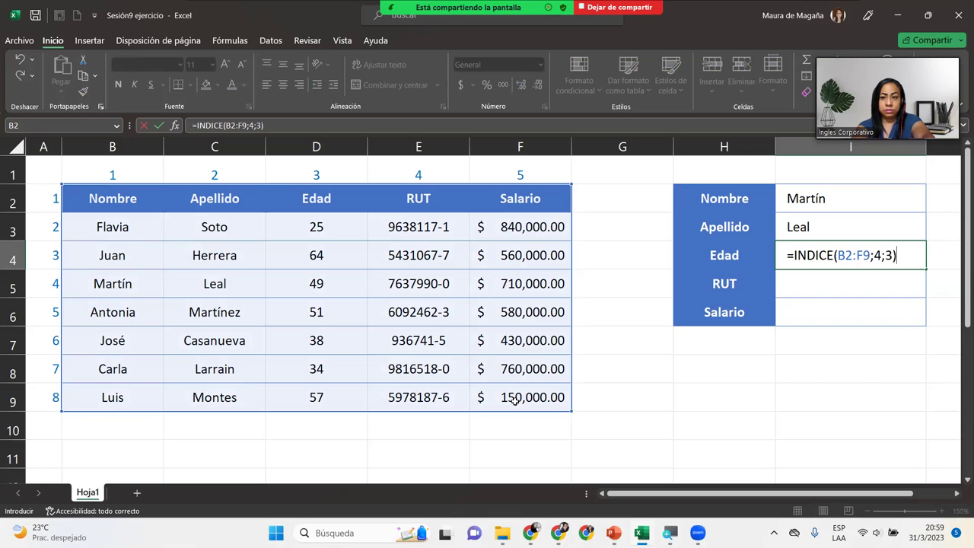
pyautogui.press('Return')
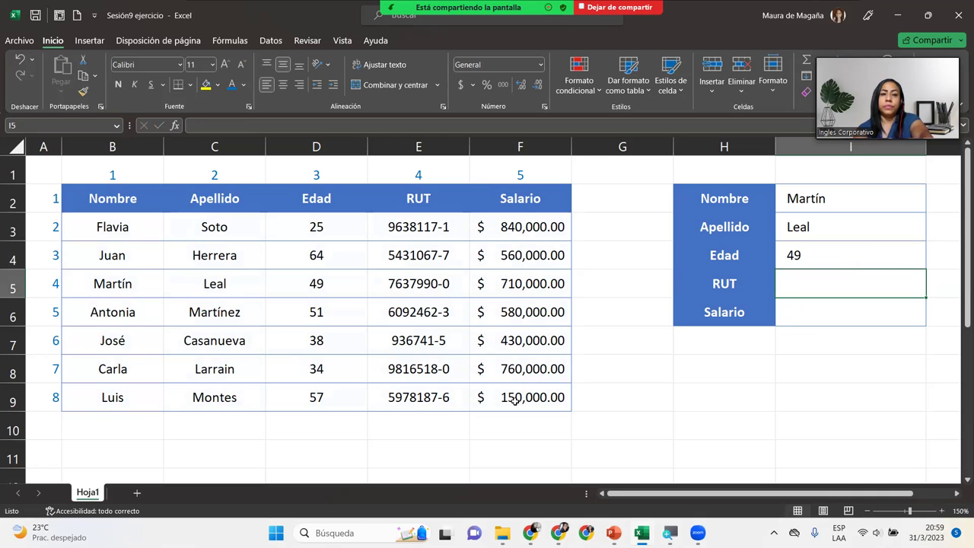
# Review the Apellido formula and start an INDICE formula in the RUT cell I5
pyautogui.click(832, 225)
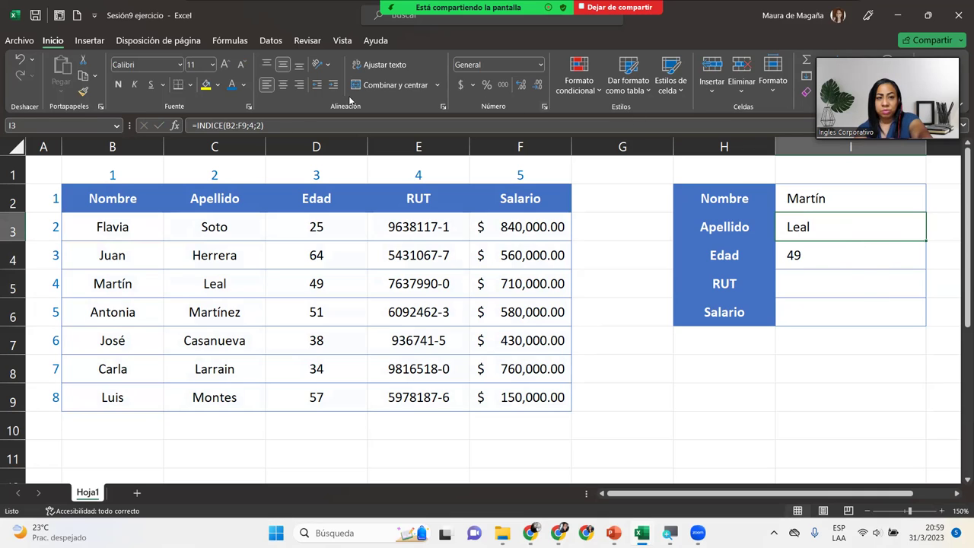
pyautogui.click(854, 262)
pyautogui.click(846, 276)
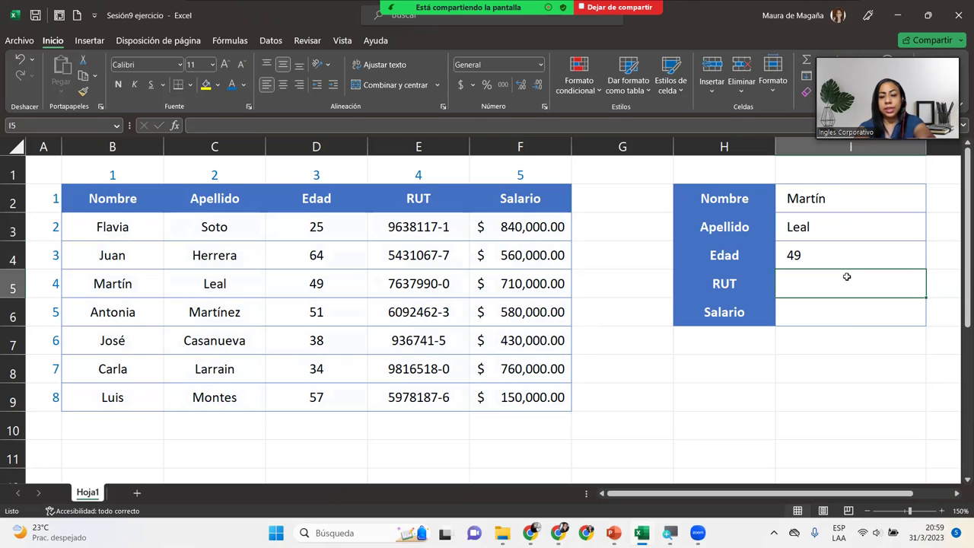
pyautogui.write('=un')
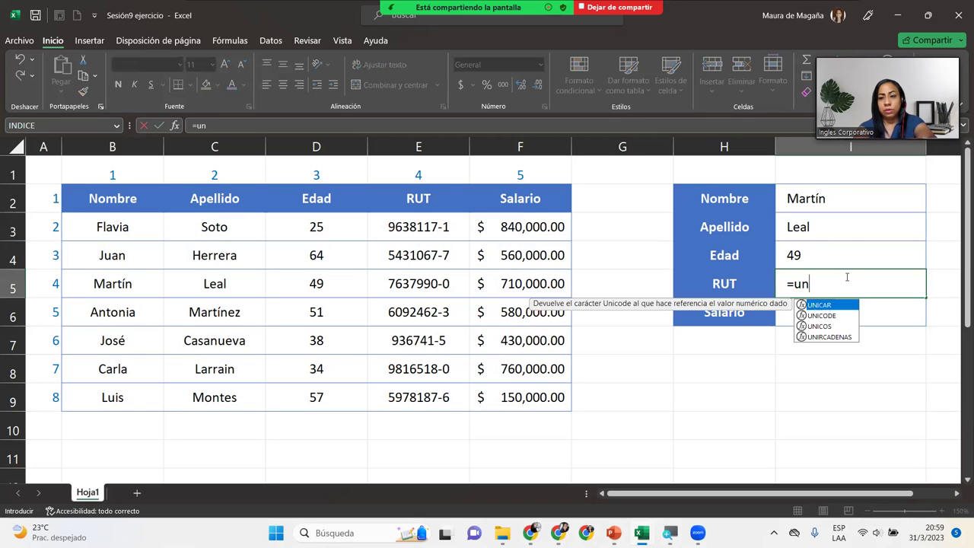
pyautogui.press('BackSpace')
pyautogui.press('BackSpace')
pyautogui.write('ind')
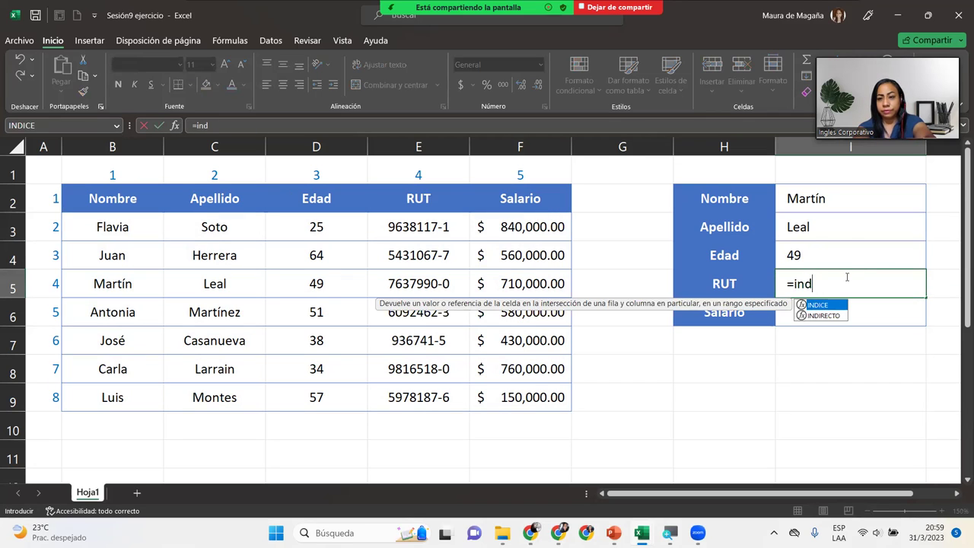
pyautogui.press('Tab')
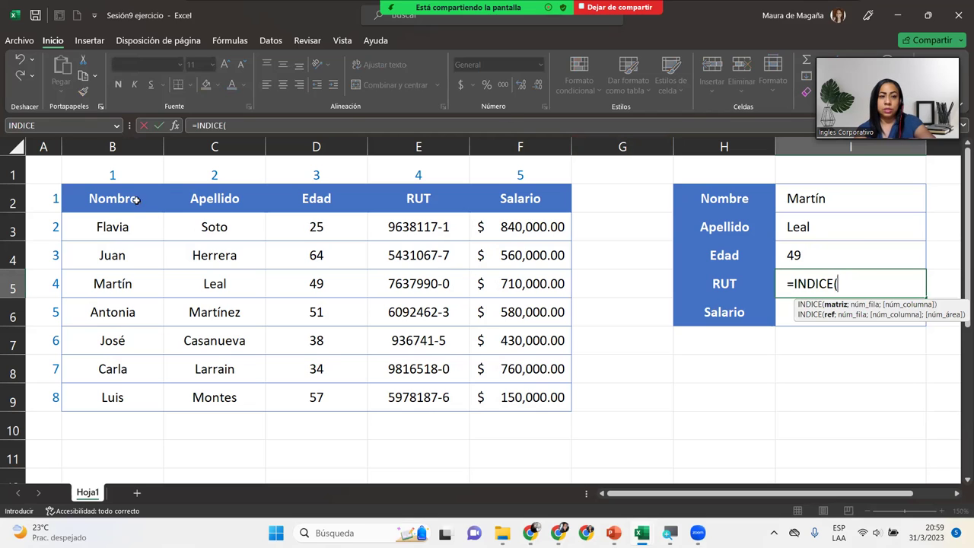
pyautogui.click(131, 193)
pyautogui.hotkey('shift', 'Home')
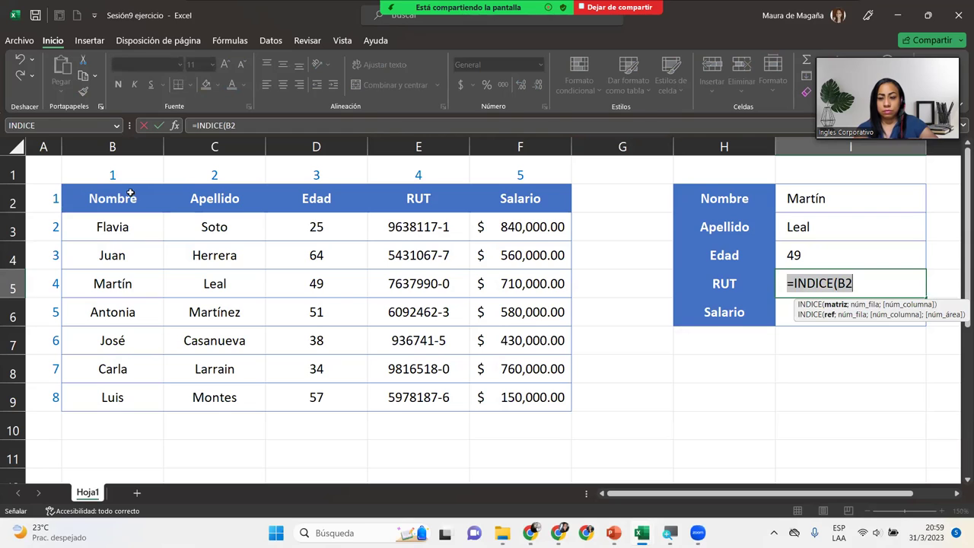
pyautogui.press('Return')
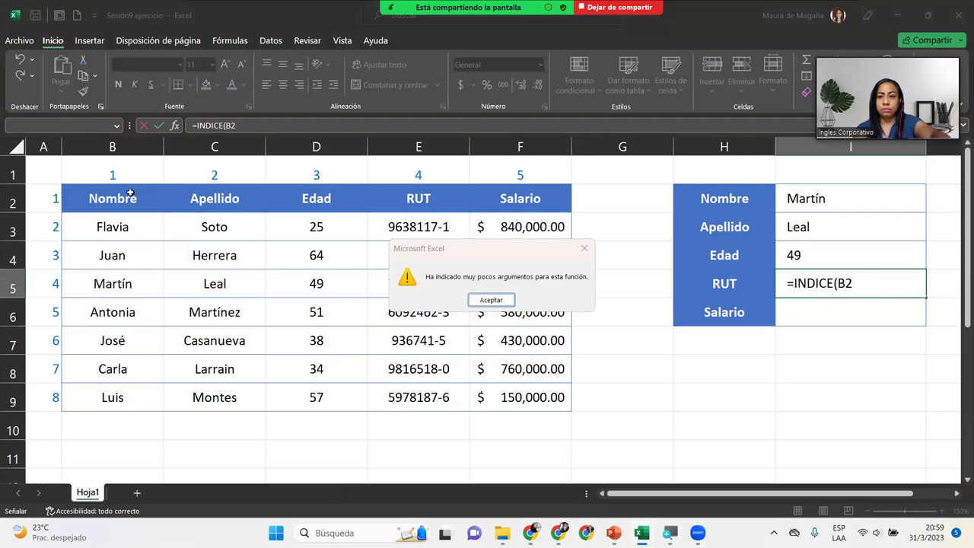
pyautogui.press('Return')
pyautogui.press('BackSpace')
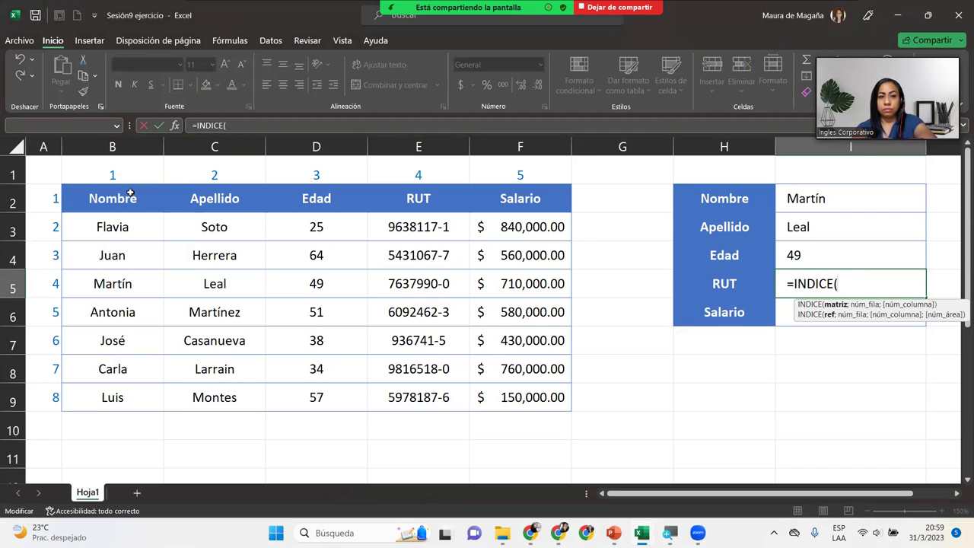
pyautogui.click(130, 192)
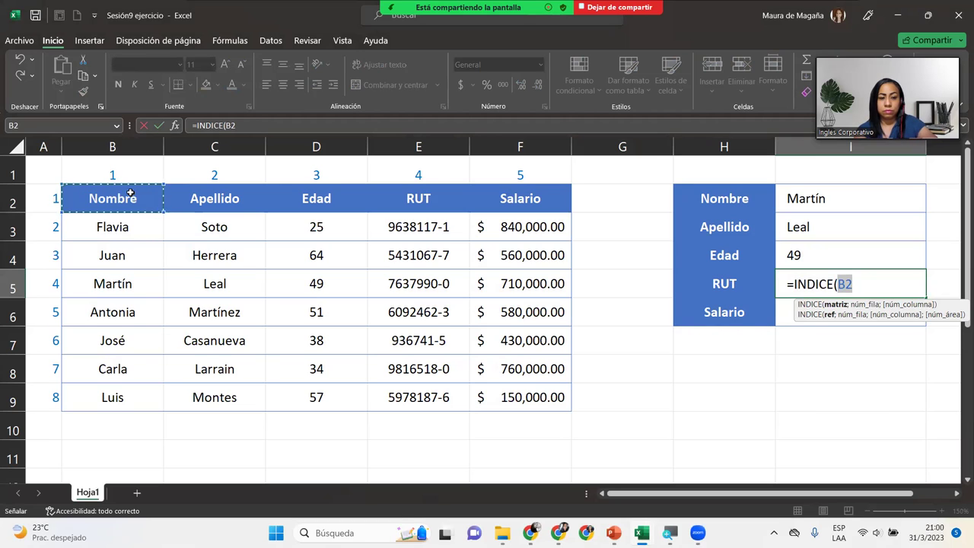
pyautogui.hotkey('ctrl', 'shift', 'Right')
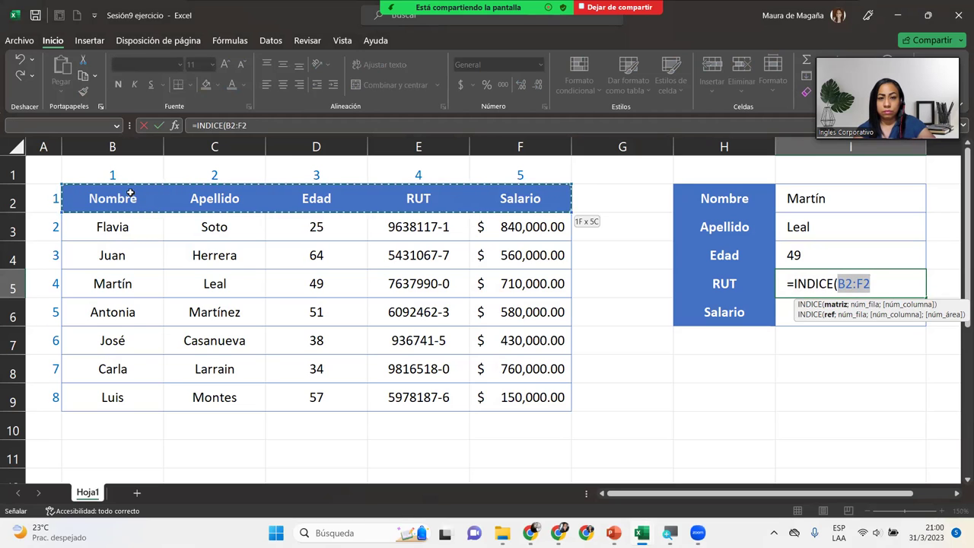
pyautogui.hotkey('ctrl', 'shift', 'Down')
pyautogui.write(';')
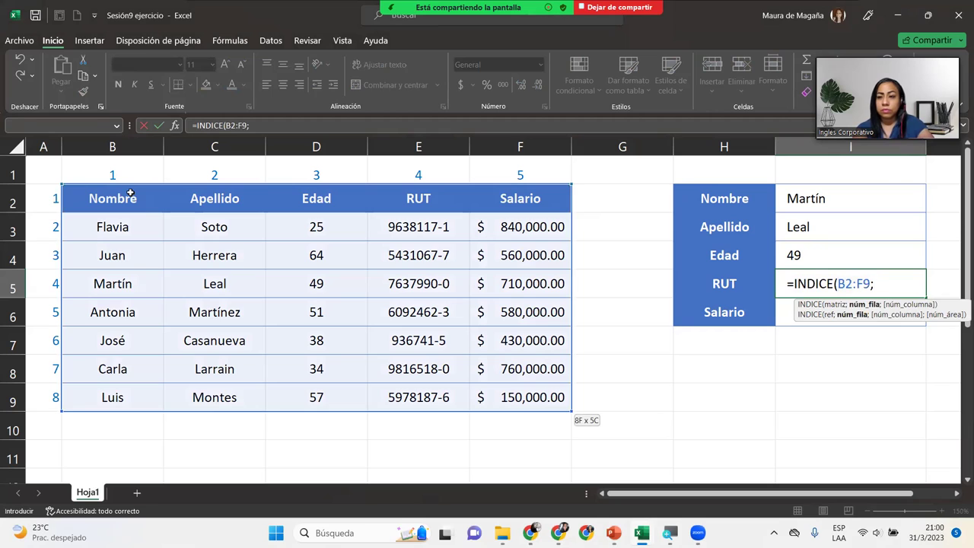
pyautogui.write('4;')
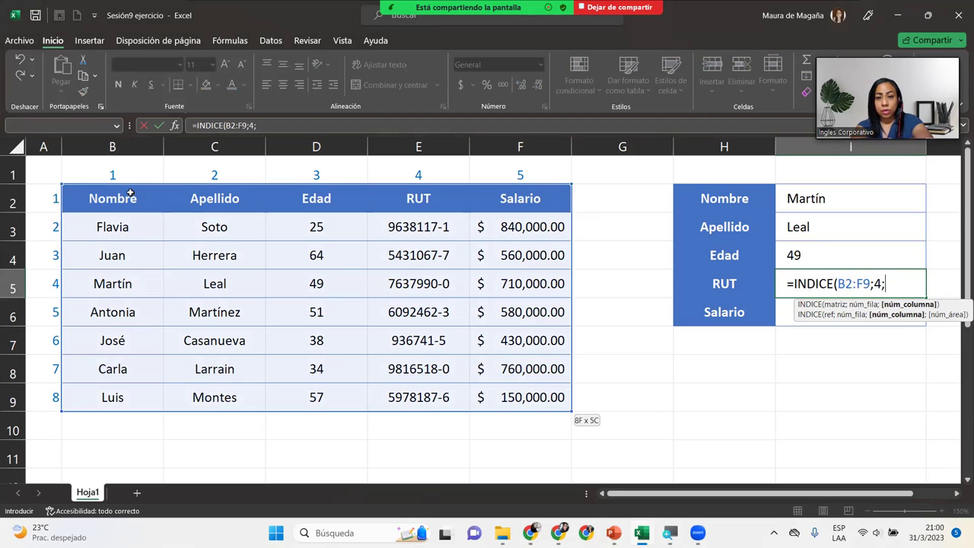
pyautogui.write('4')
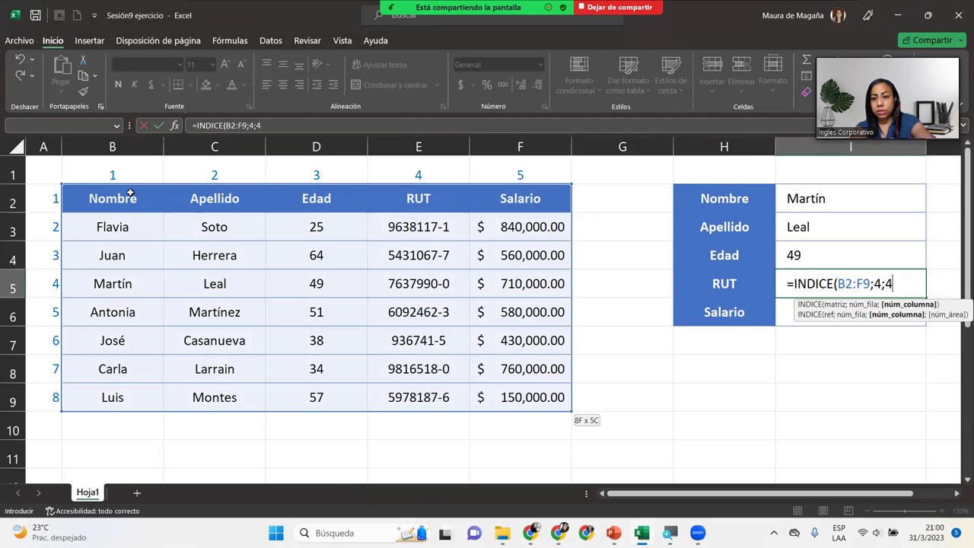
pyautogui.write(')')
pyautogui.hotkey('ctrl', 'Return')
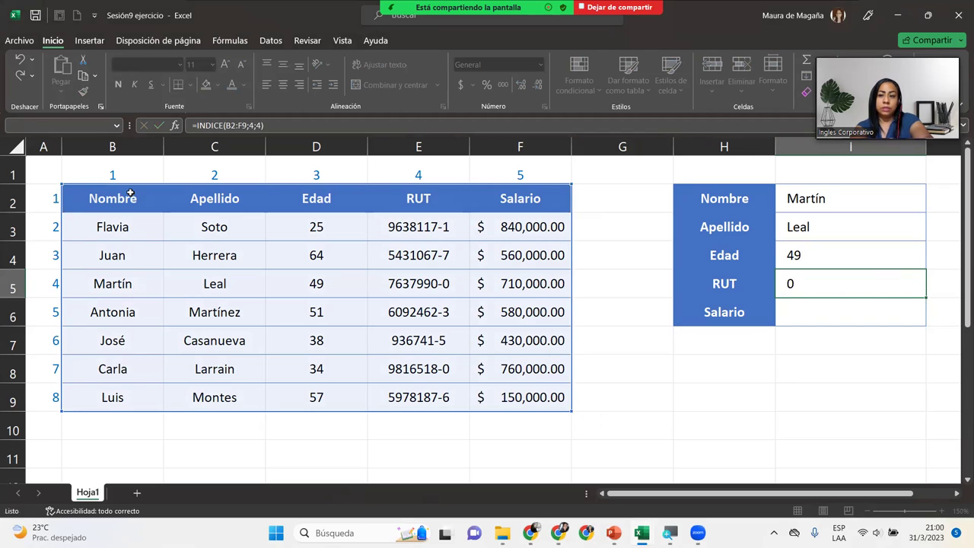
pyautogui.press('Return')
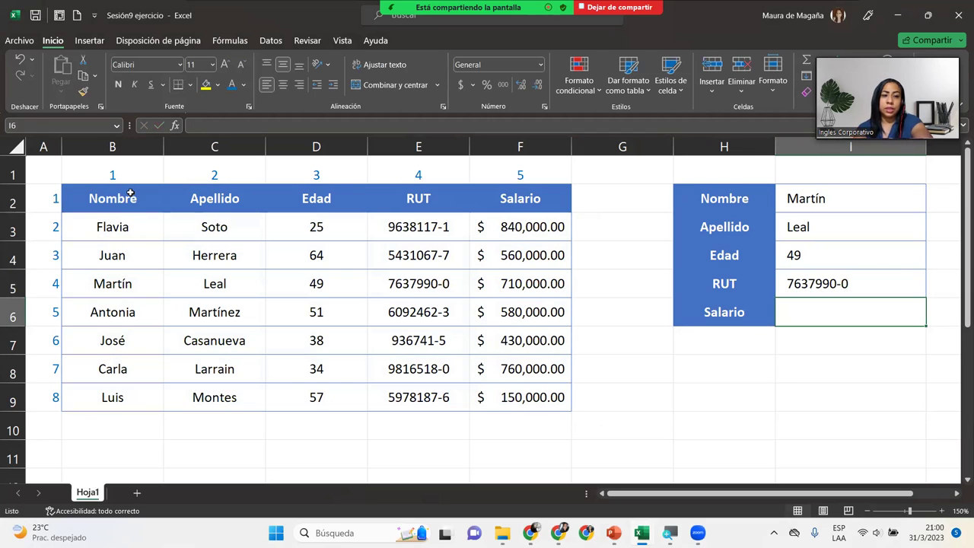
pyautogui.press('Up')
pyautogui.press('Down')
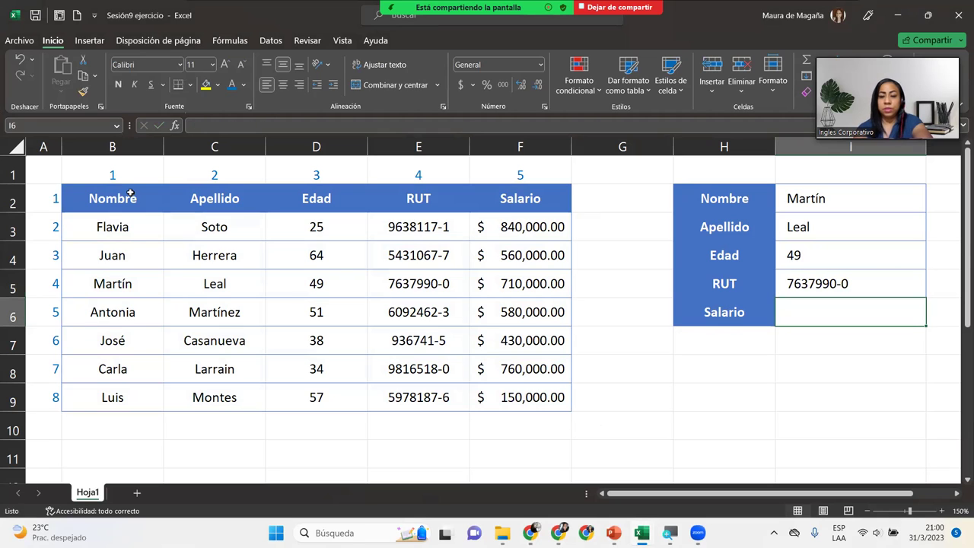
# Enter =INDICE(B2:F9;4;5) in I6 to return the salary 710000
pyautogui.write('=indi')
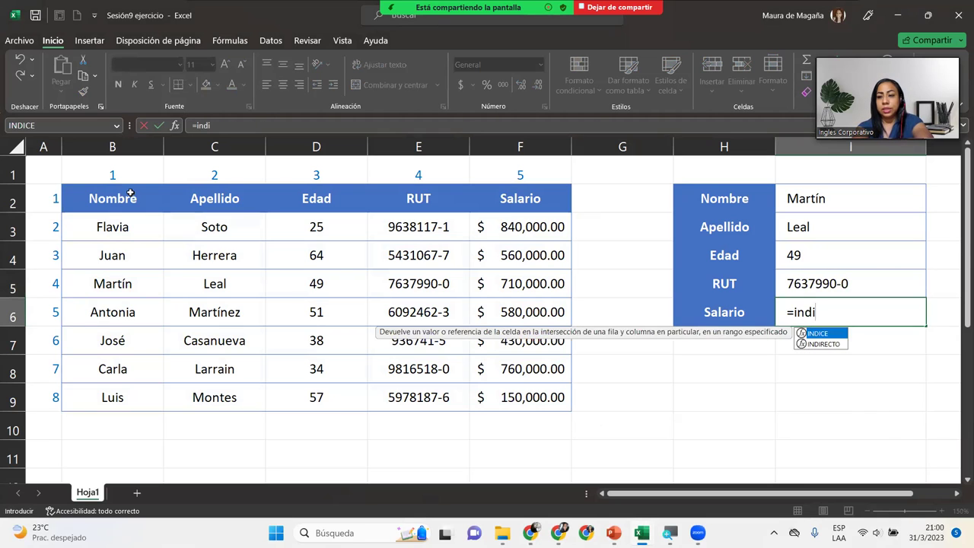
pyautogui.press('Tab')
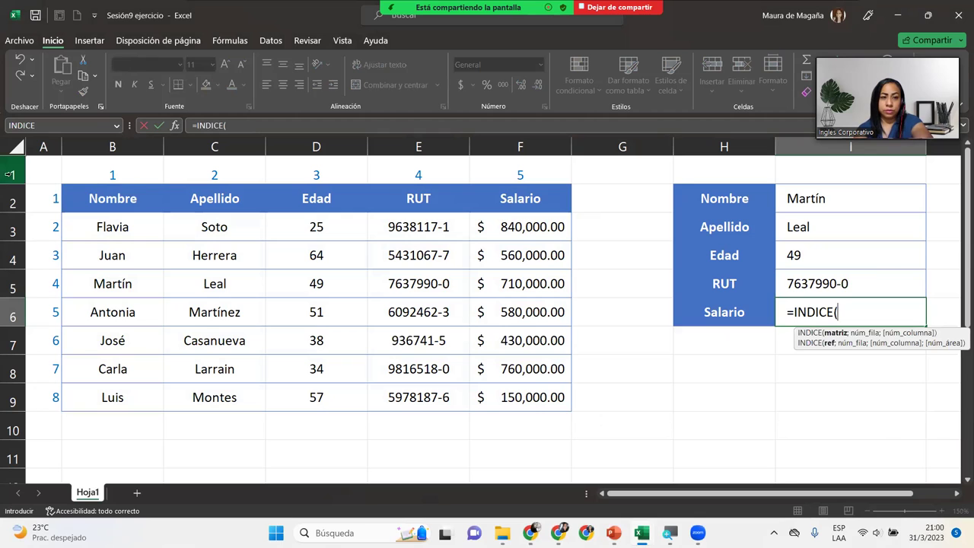
pyautogui.moveTo(141, 195); pyautogui.dragTo(539, 389)
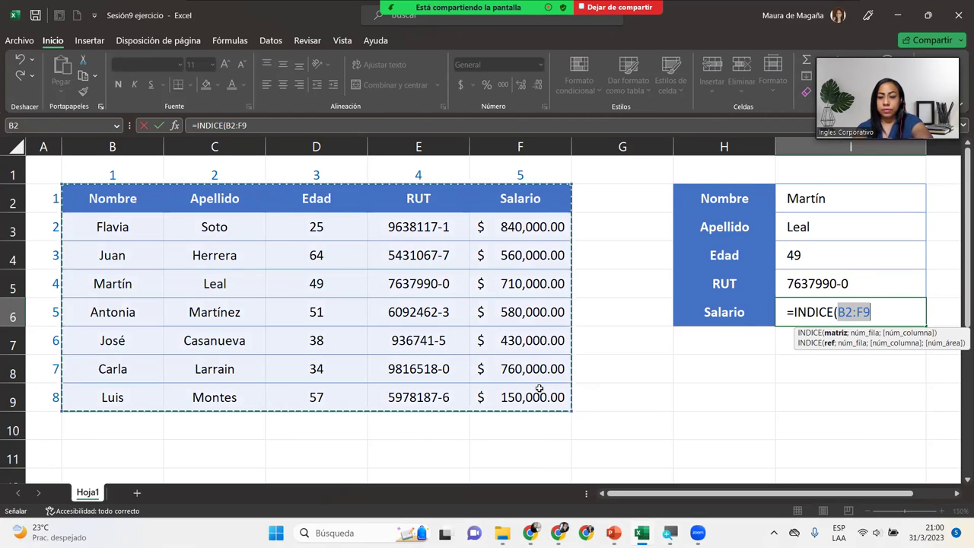
pyautogui.write(';4')
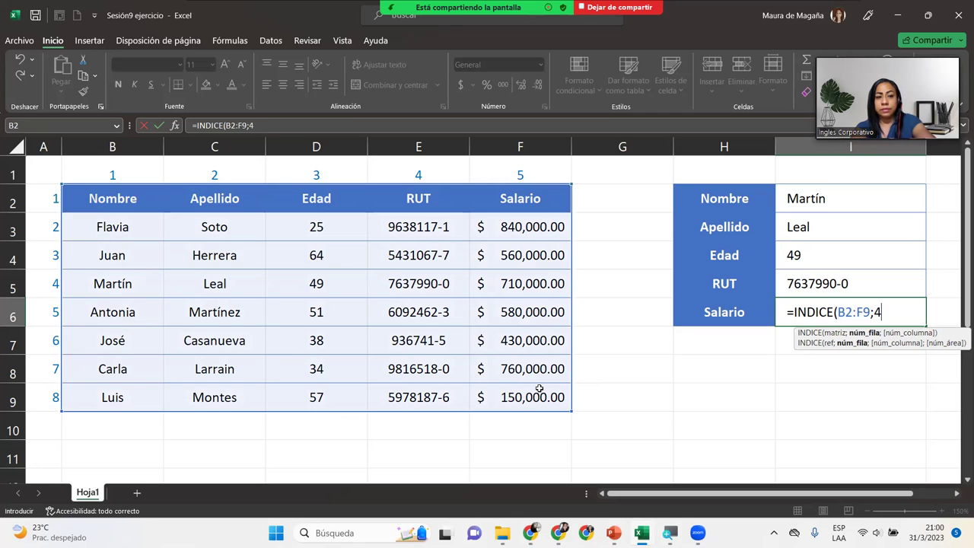
pyautogui.write(';')
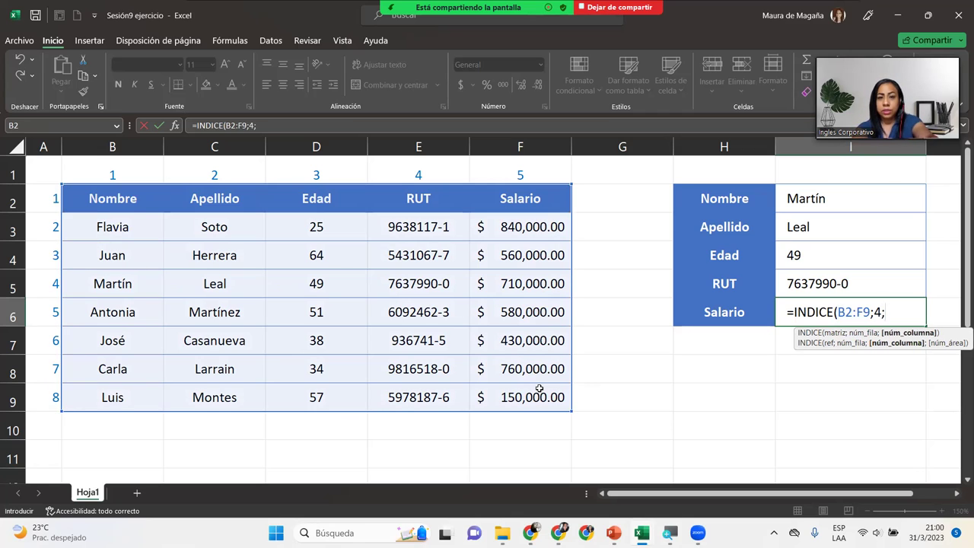
pyautogui.write('5')
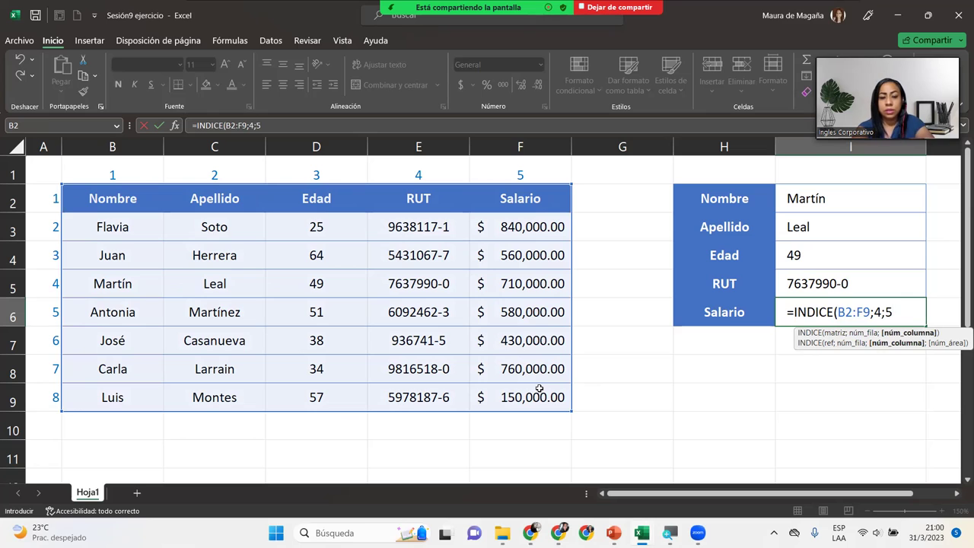
pyautogui.write(')')
pyautogui.press('Return')
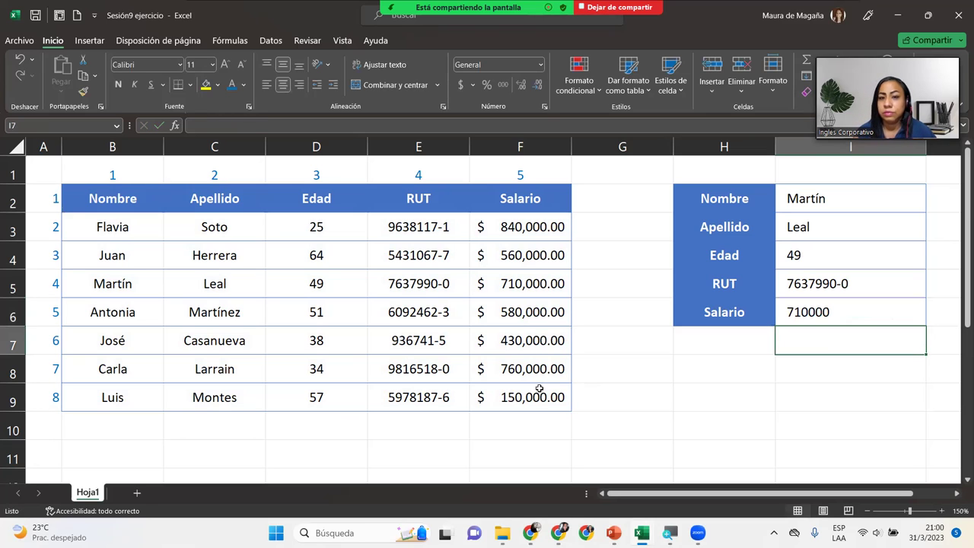
# Apply the Contabilidad (accounting) number format to the Salario value
pyautogui.click(808, 310)
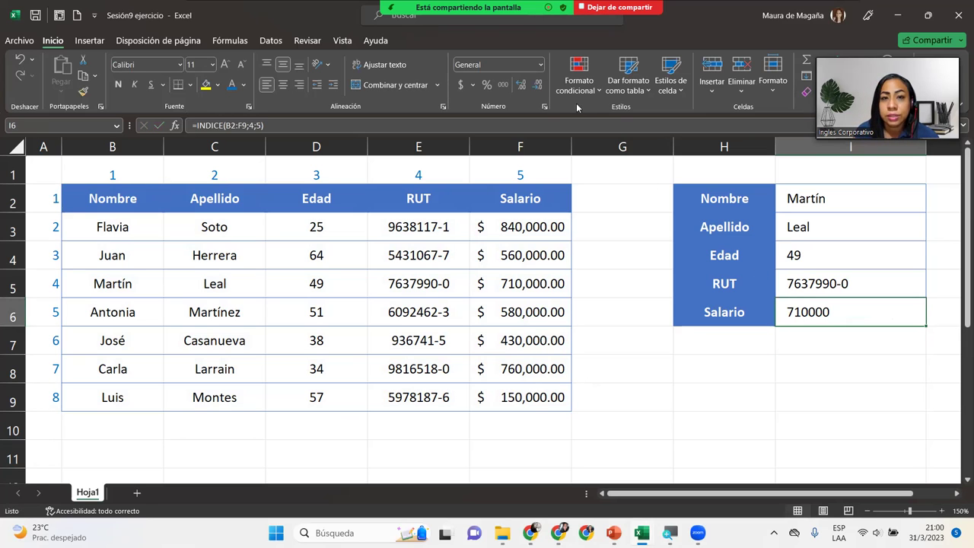
pyautogui.click(541, 64)
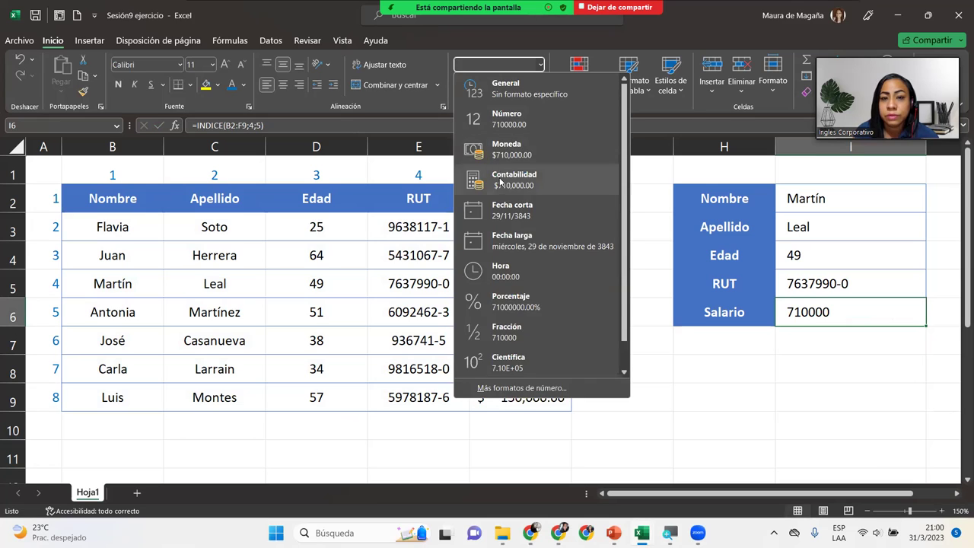
pyautogui.click(501, 177)
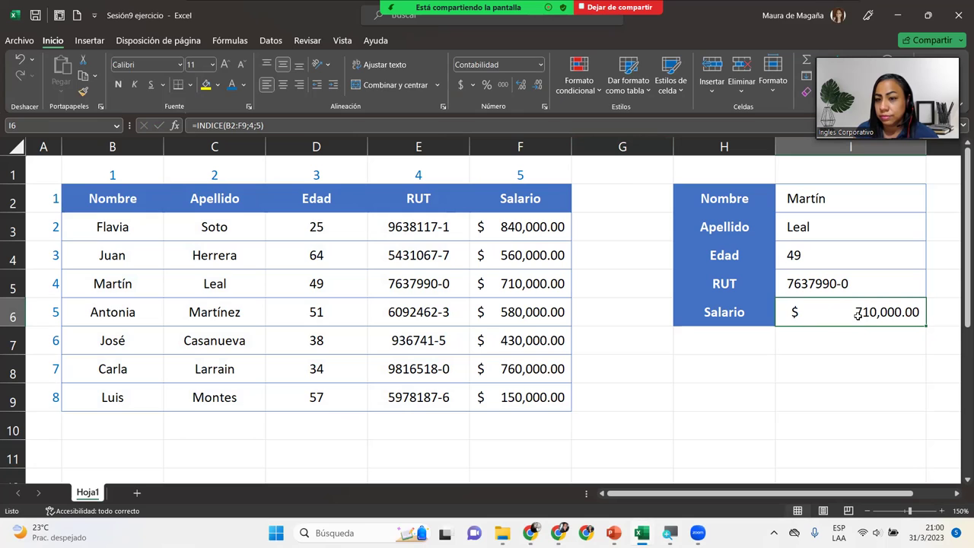
# Center the five looked-up values in I2:I6 and check the Salario formula
pyautogui.moveTo(829, 192); pyautogui.dragTo(844, 310)
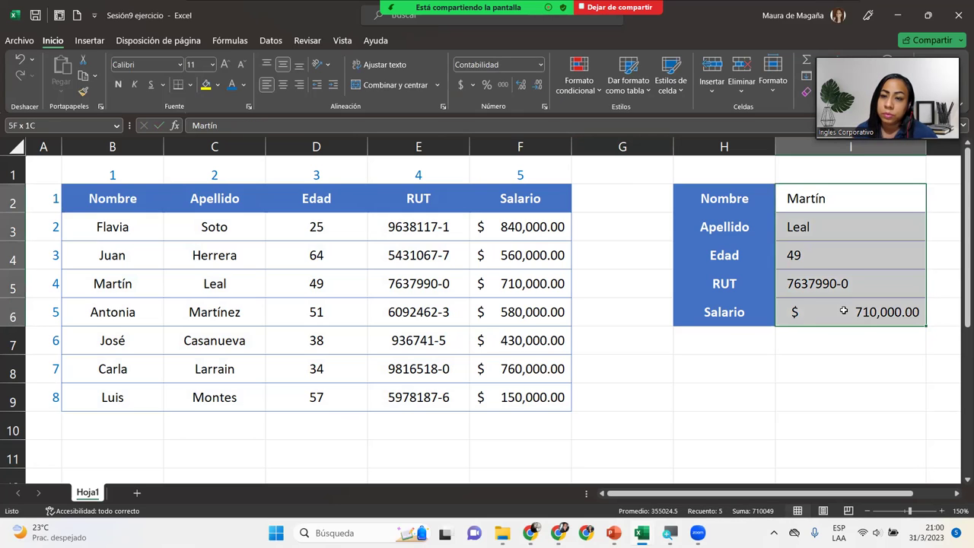
pyautogui.click(284, 86)
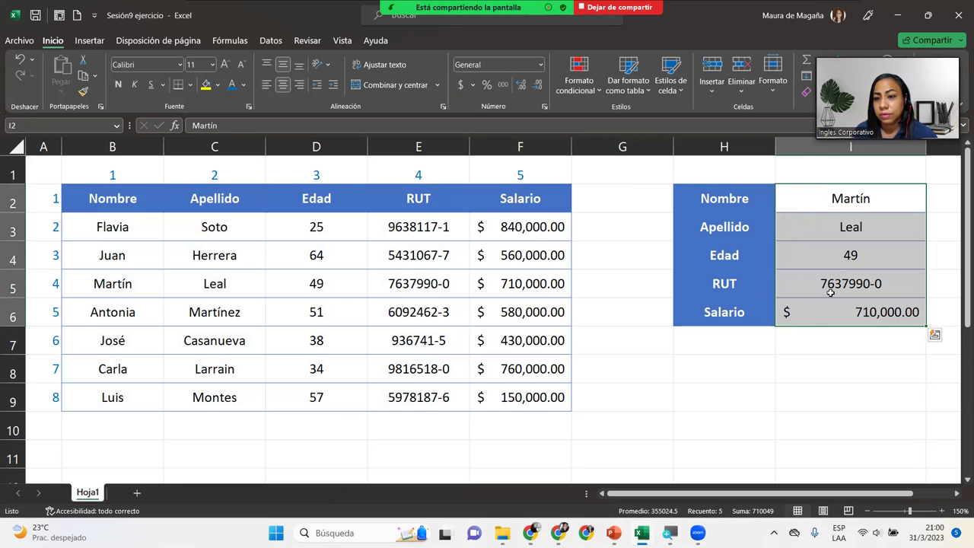
pyautogui.click(840, 306)
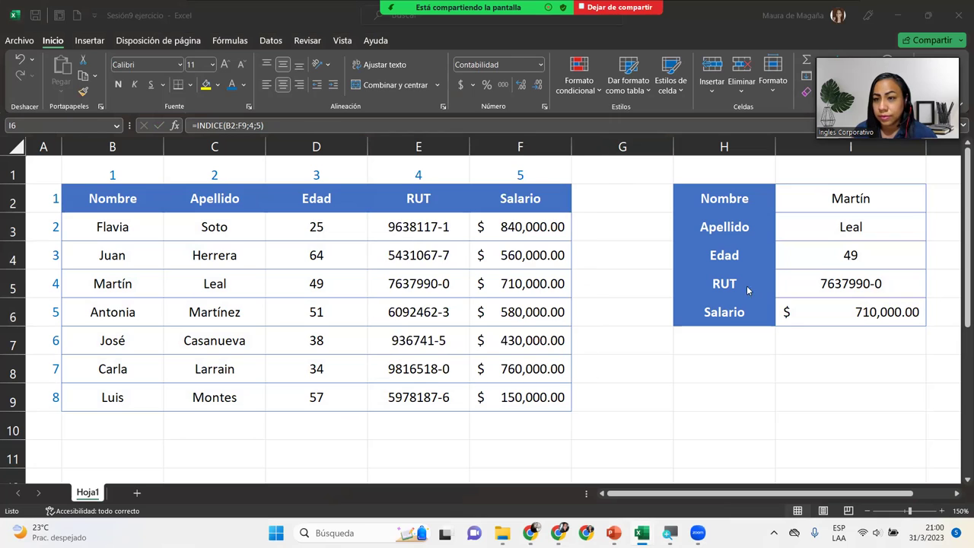
pyautogui.click(890, 314)
# Review the RUT, Edad, Apellido, Nombre and Salario lookup formulas one by one
pyautogui.click(867, 278)
pyautogui.click(869, 256)
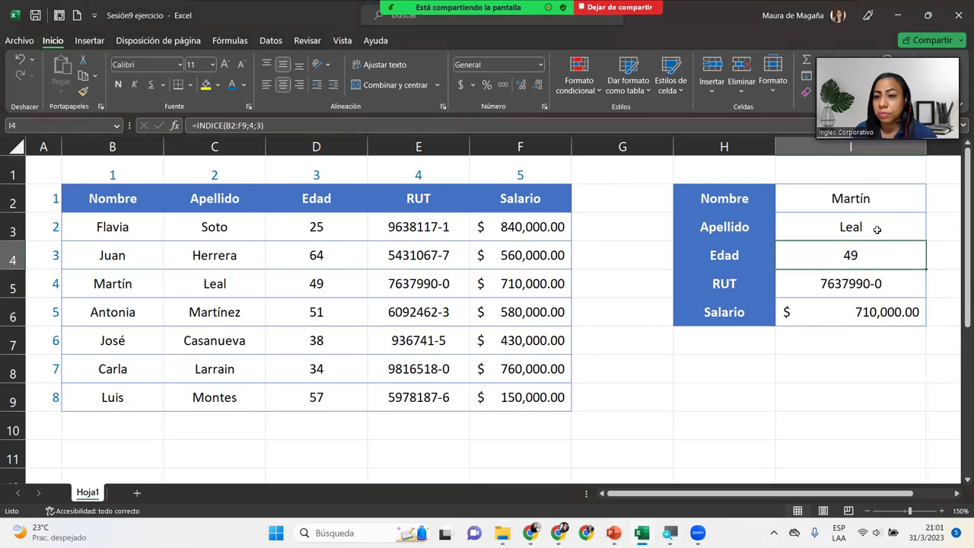
pyautogui.click(875, 228)
pyautogui.click(864, 198)
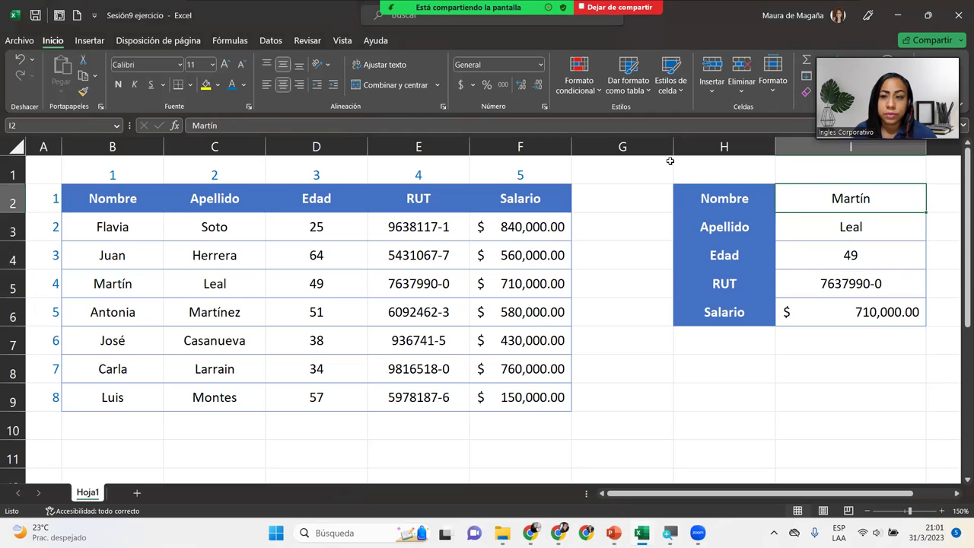
pyautogui.click(899, 225)
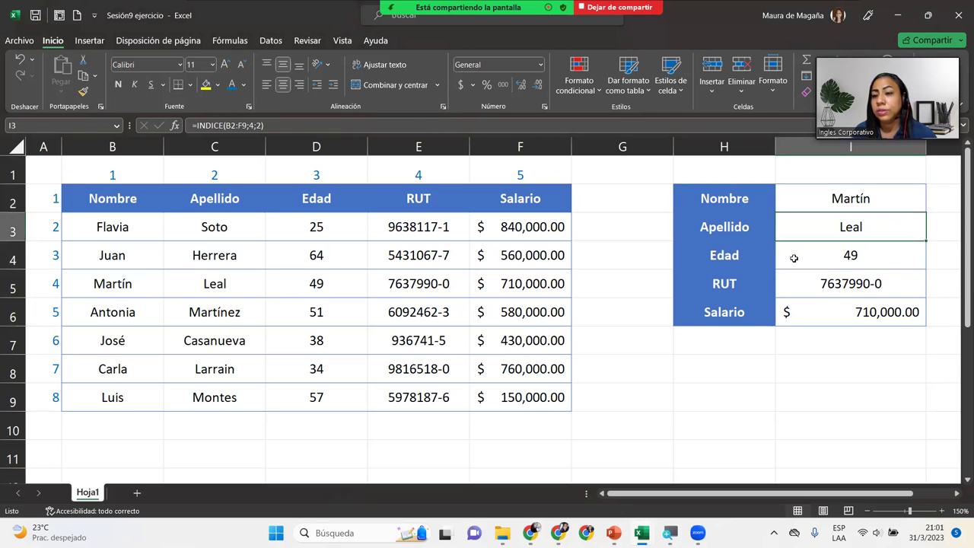
pyautogui.click(839, 309)
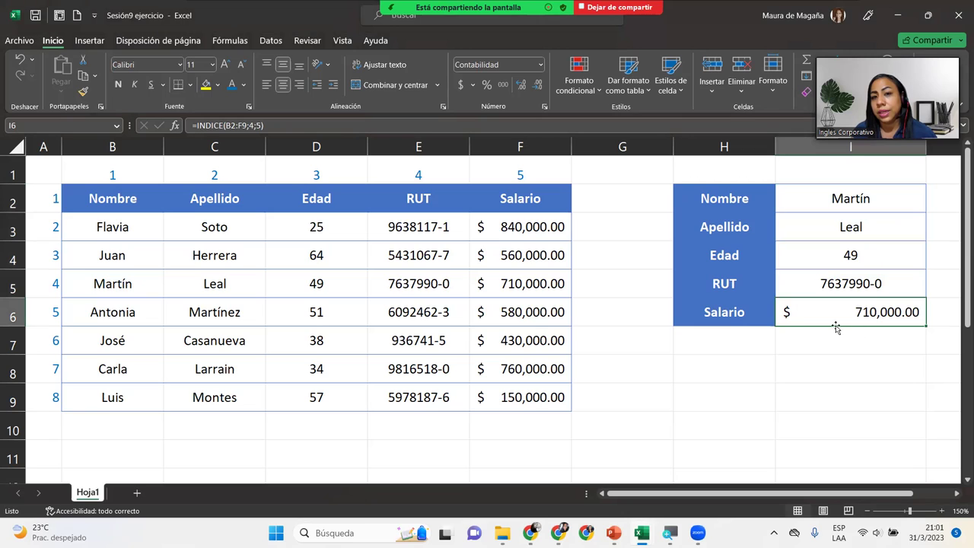
pyautogui.click(823, 255)
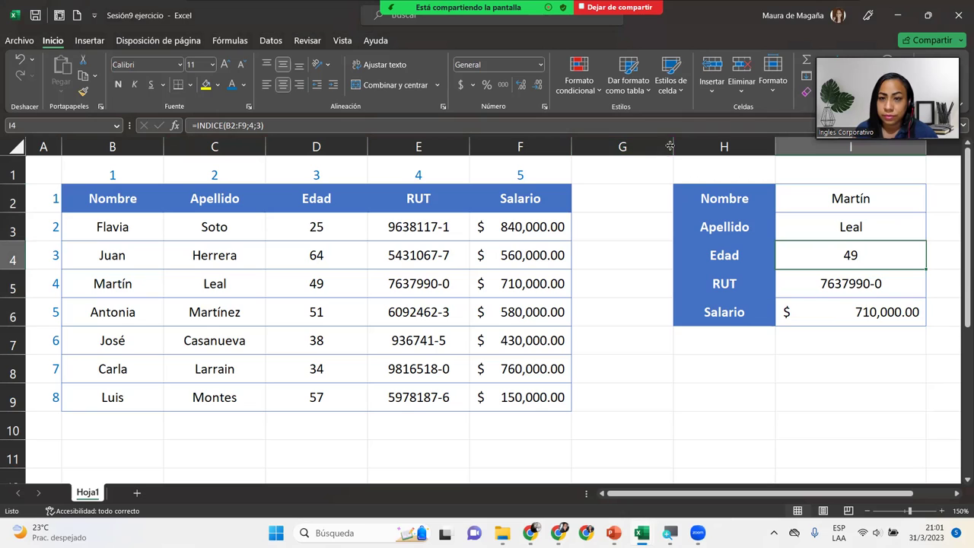
# Narrow column G to pull the panel closer and zoom the sheet to 160%
pyautogui.moveTo(669, 145); pyautogui.dragTo(613, 155)
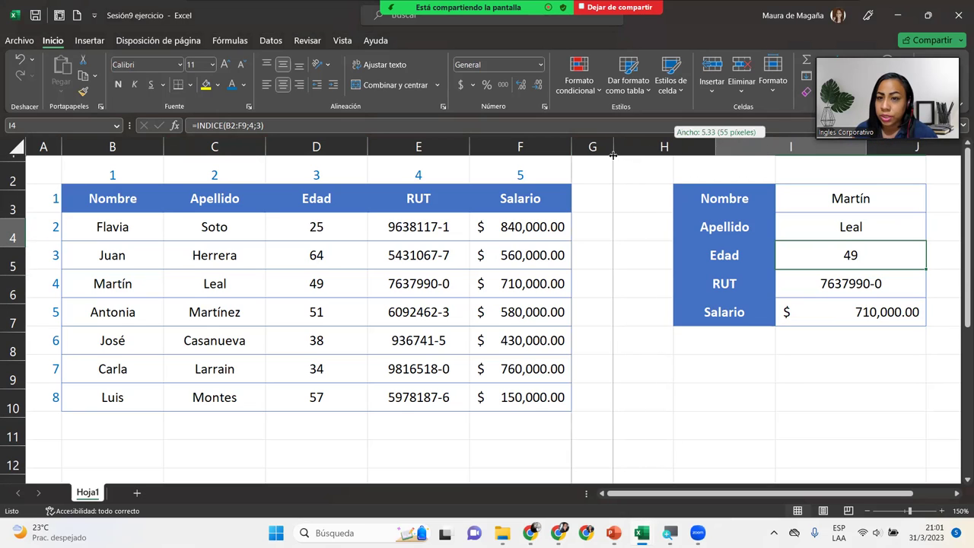
pyautogui.moveTo(613, 155); pyautogui.dragTo(612, 155)
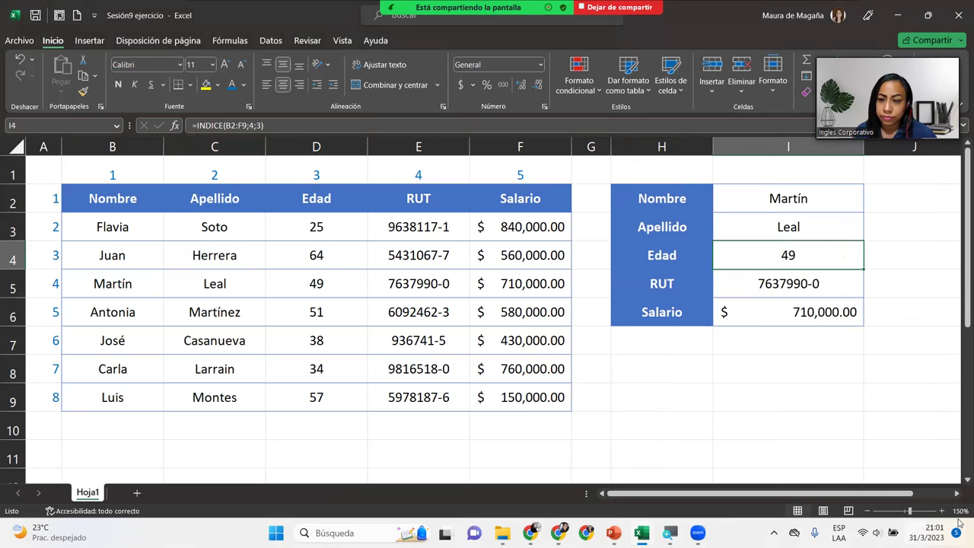
pyautogui.click(942, 511)
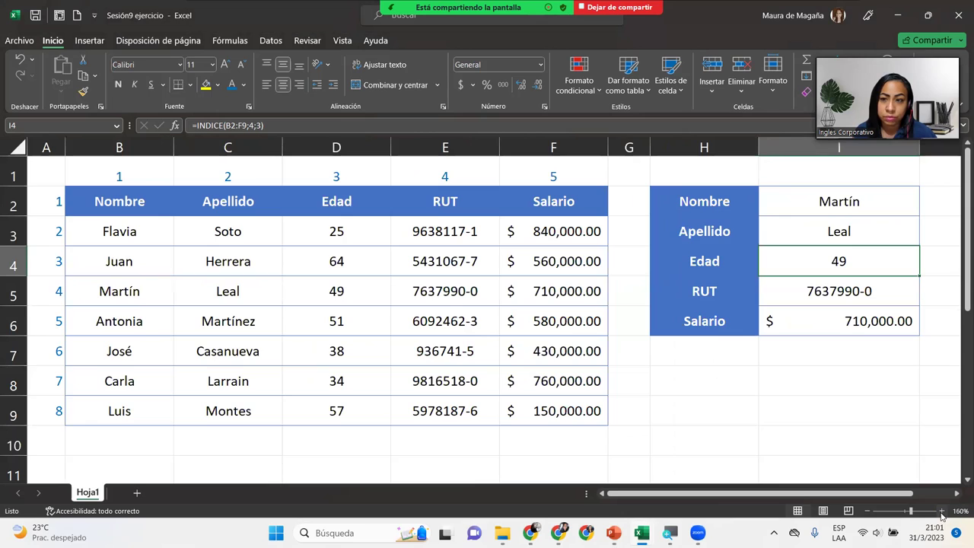
# Reformat the Salario value as Moneda currency, showing $710,000.00
pyautogui.click(851, 323)
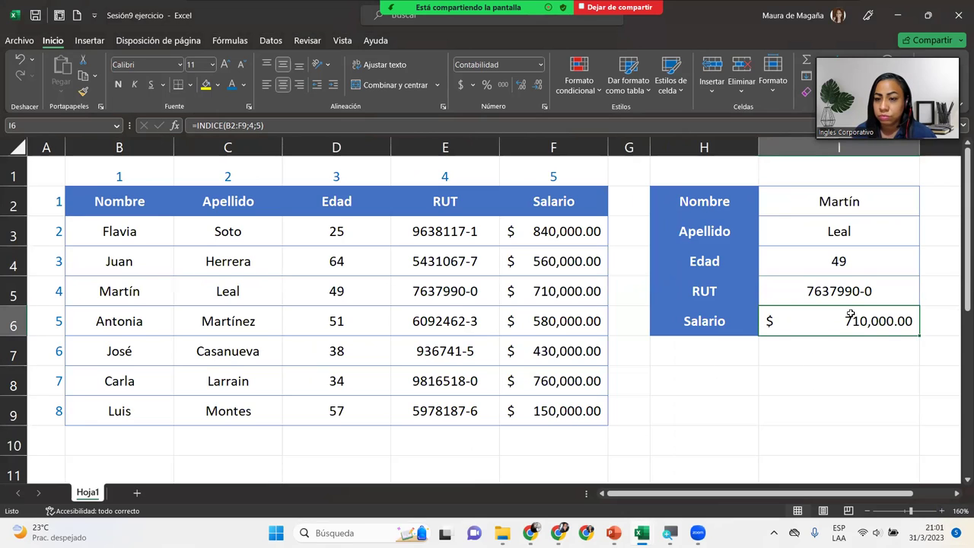
pyautogui.click(541, 65)
pyautogui.click(508, 149)
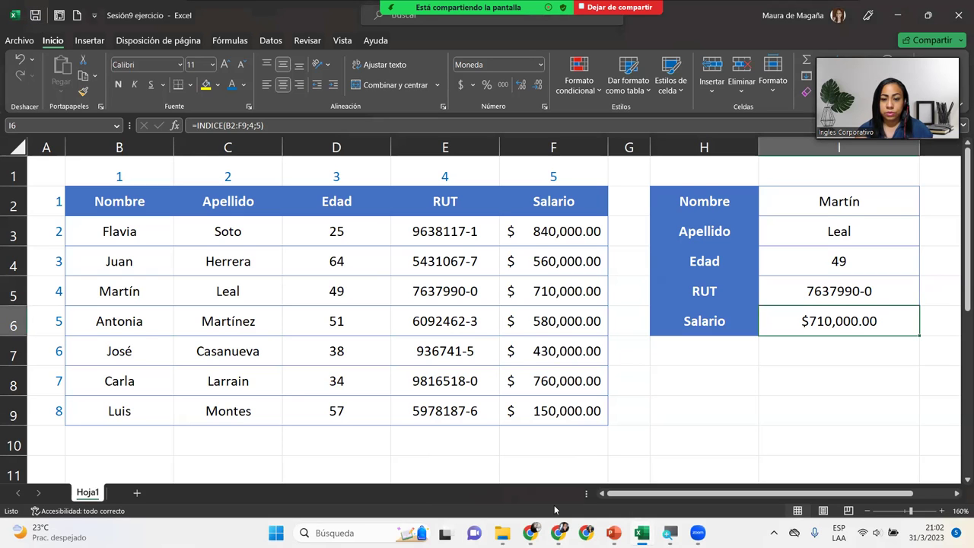
# Bring back the PowerPoint slideshow on the 'Cierre y Conclusiones' slide and expand participant videos into a strip
pyautogui.click(659, 465)
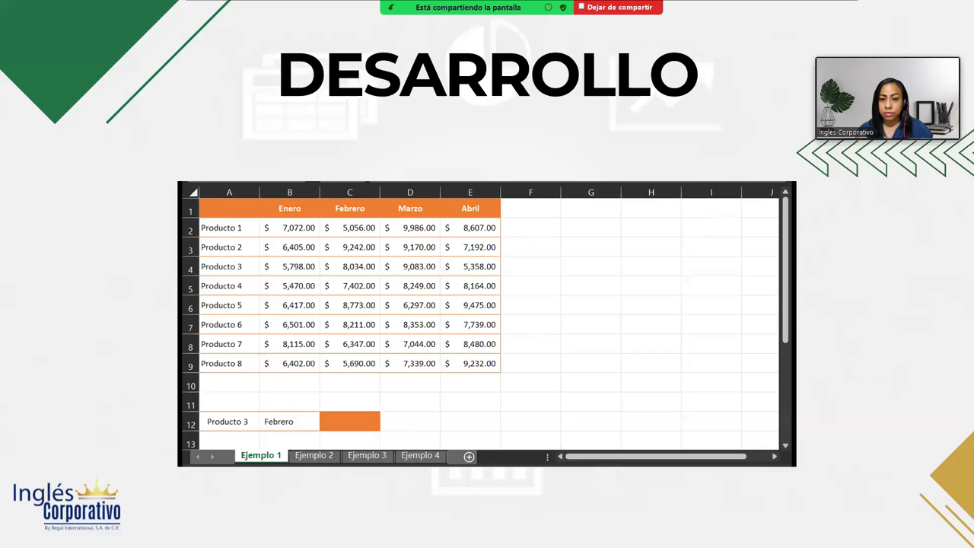
pyautogui.click(848, 364)
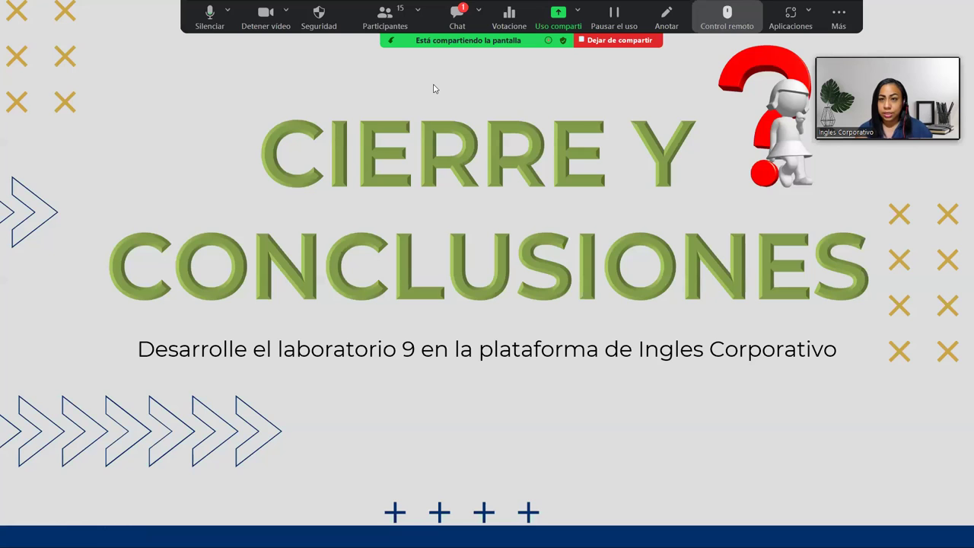
pyautogui.click(877, 55)
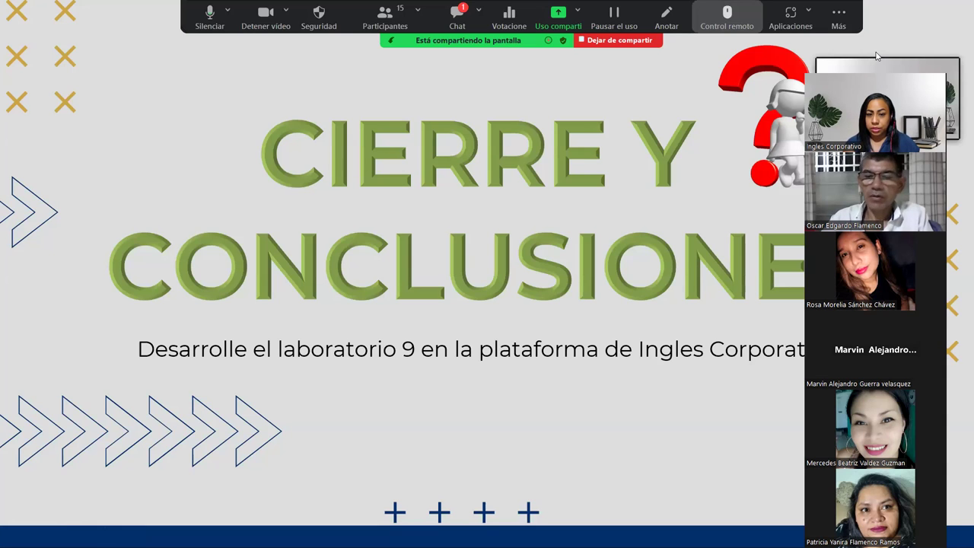
# Switch Zoom to gallery view, enlarge it to show more participants, and toggle the meeting chat
pyautogui.click(877, 54)
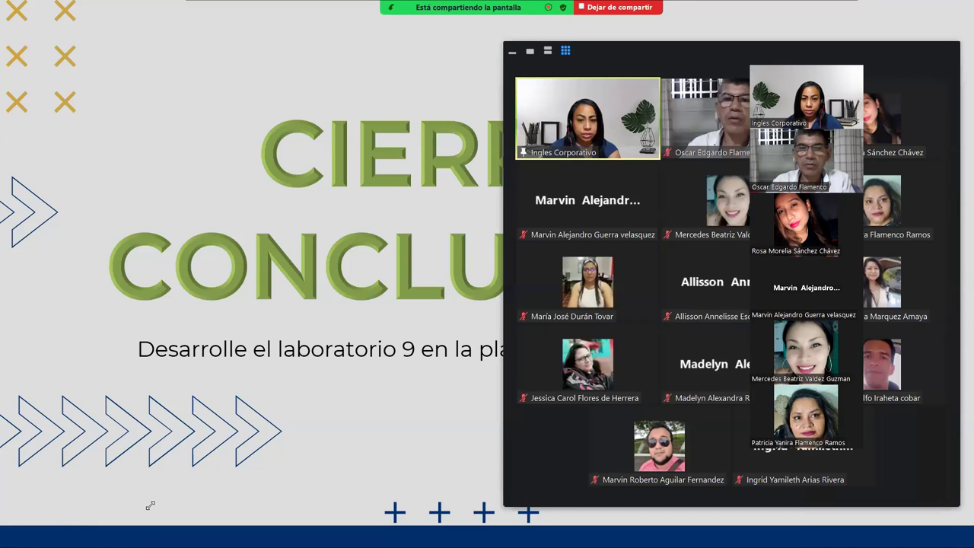
pyautogui.moveTo(358, 499); pyautogui.dragTo(152, 506)
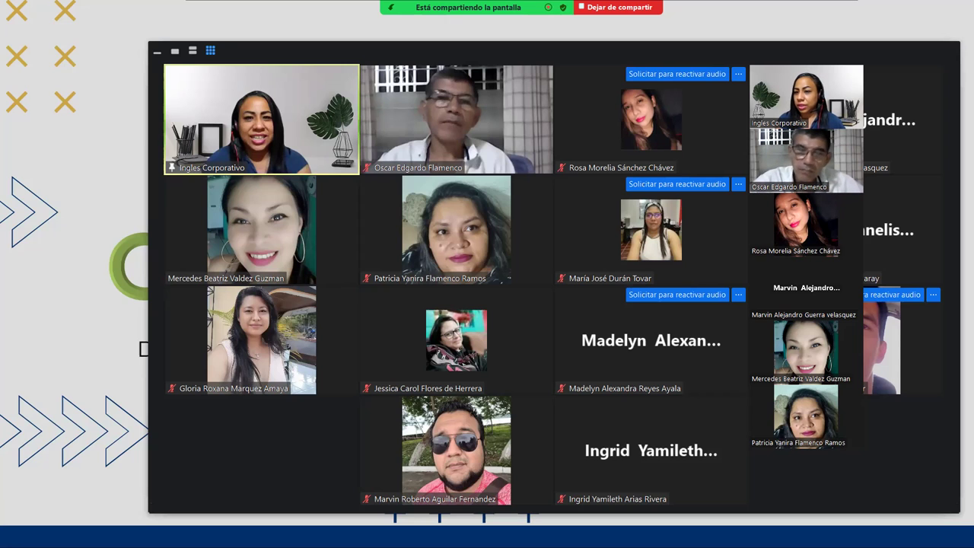
pyautogui.hotkey('alt', 'h')
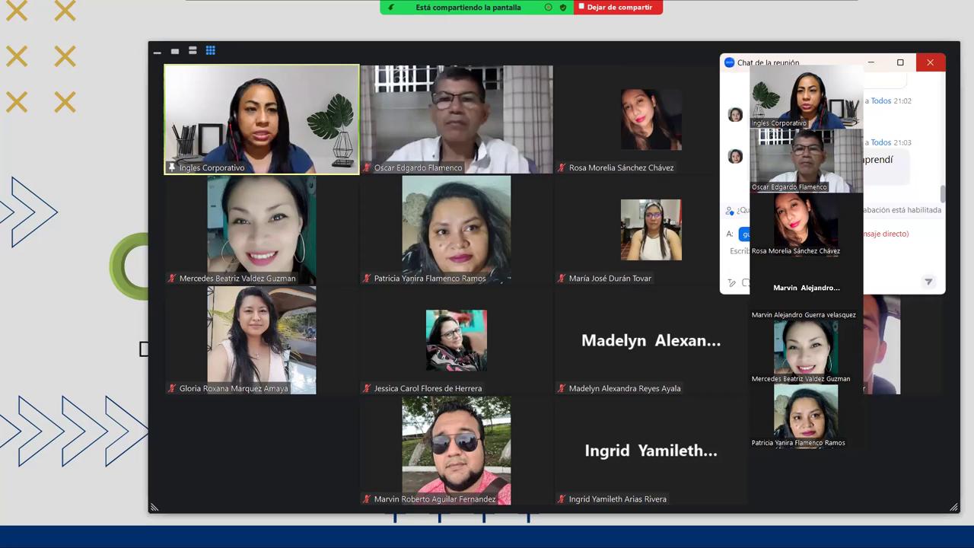
pyautogui.hotkey('alt', 'h')
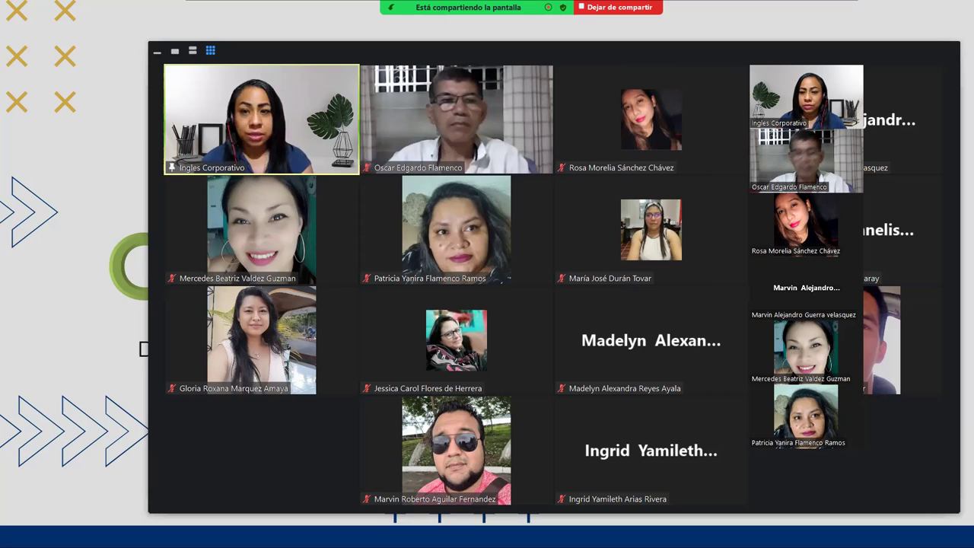